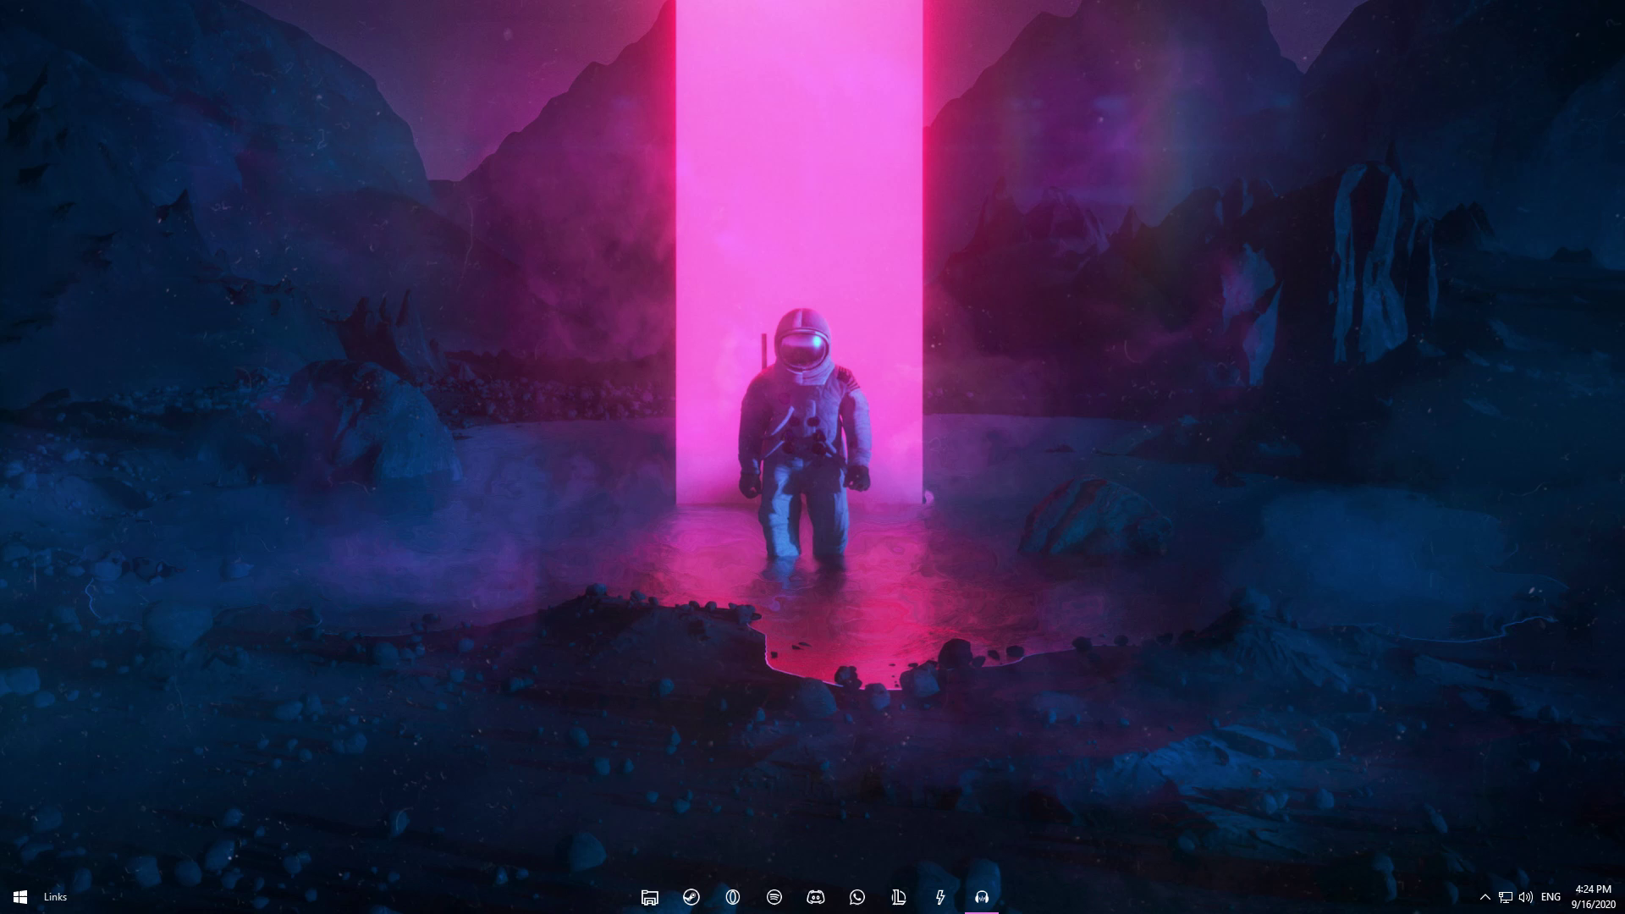
Step: Drag the What You Will Need folder to the centre of the desktop
{"action": "left_click_drag", "start_coordinate": [533, 425], "coordinate": [830, 508]}
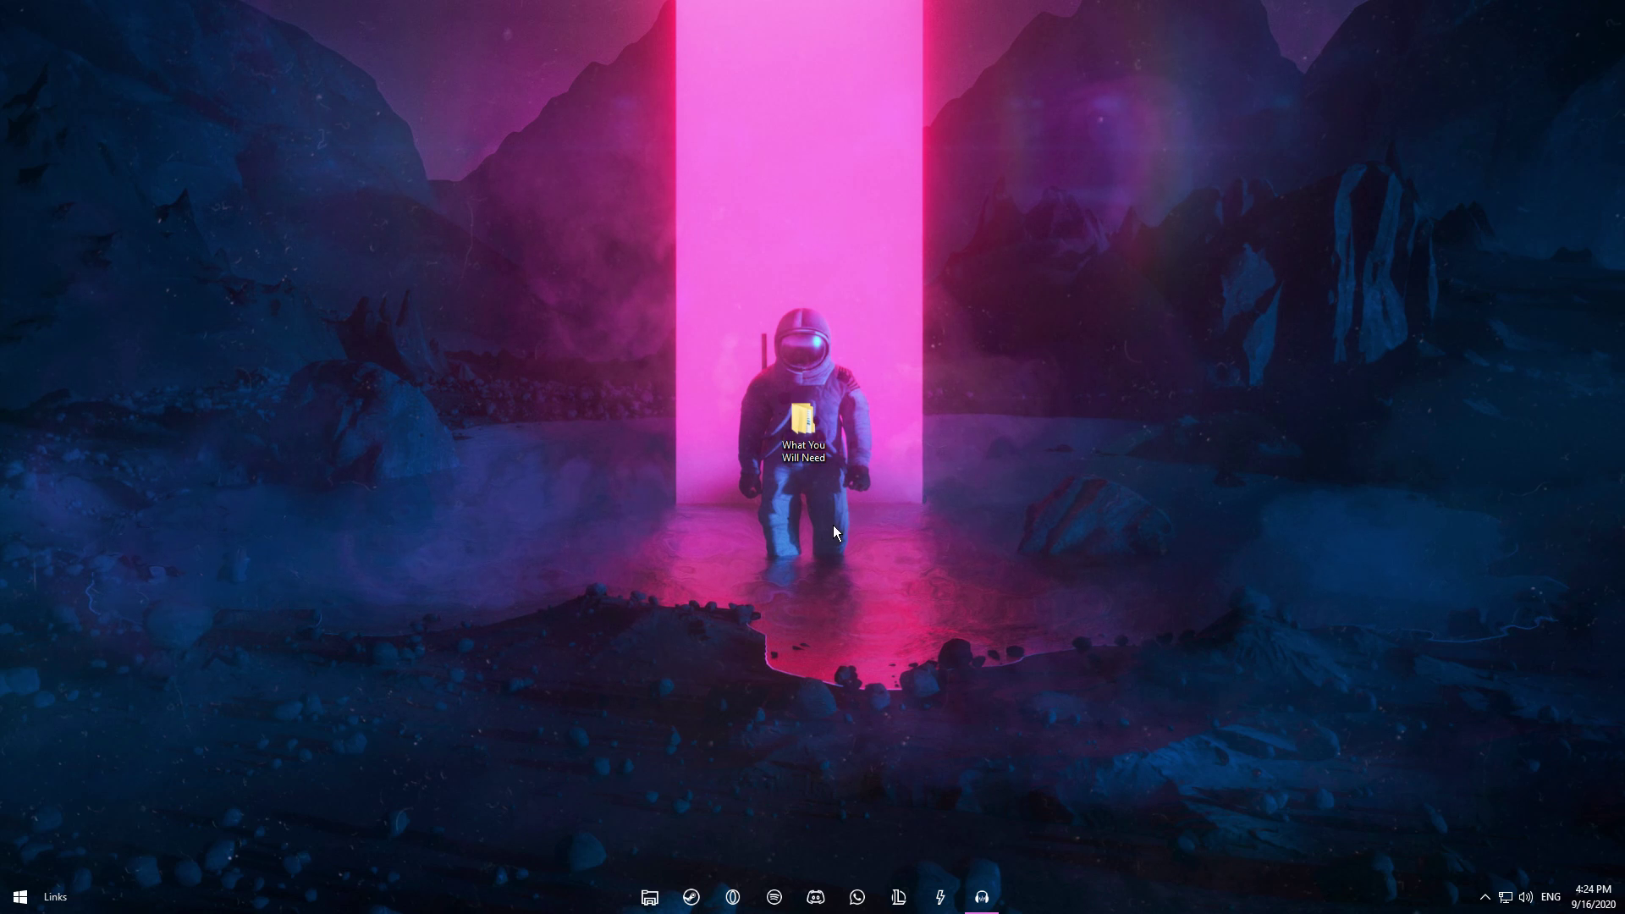
Step: Open What You Will Need > Required to see its three shortcuts, then minimize the Explorer window
{"action": "double_click", "coordinate": [804, 432]}
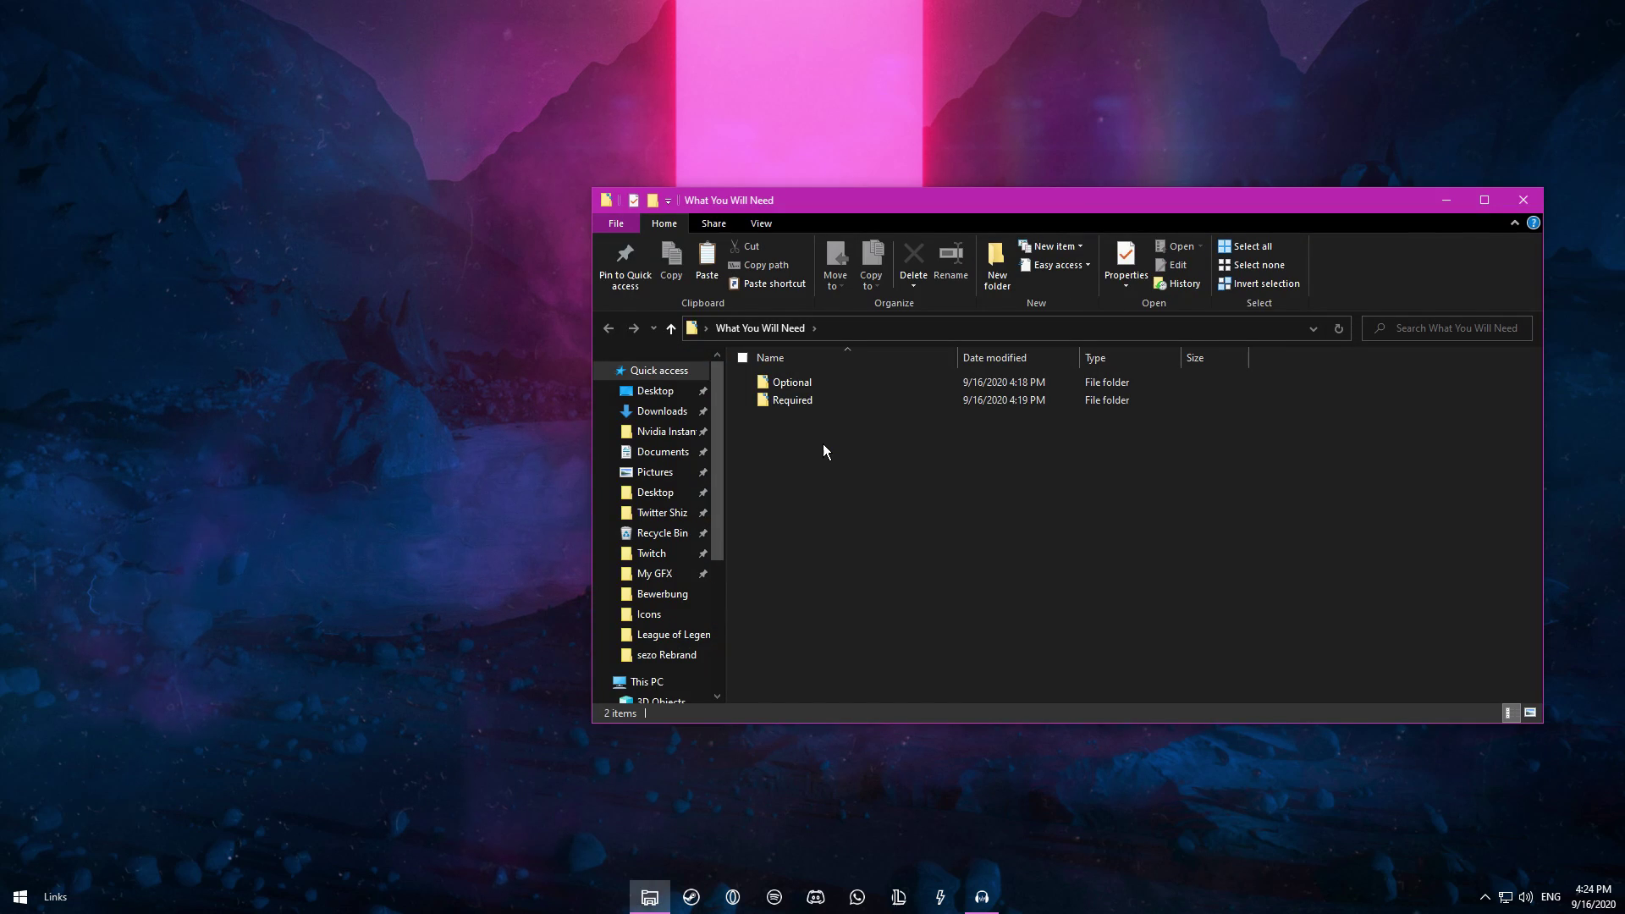
{"action": "double_click", "coordinate": [805, 404]}
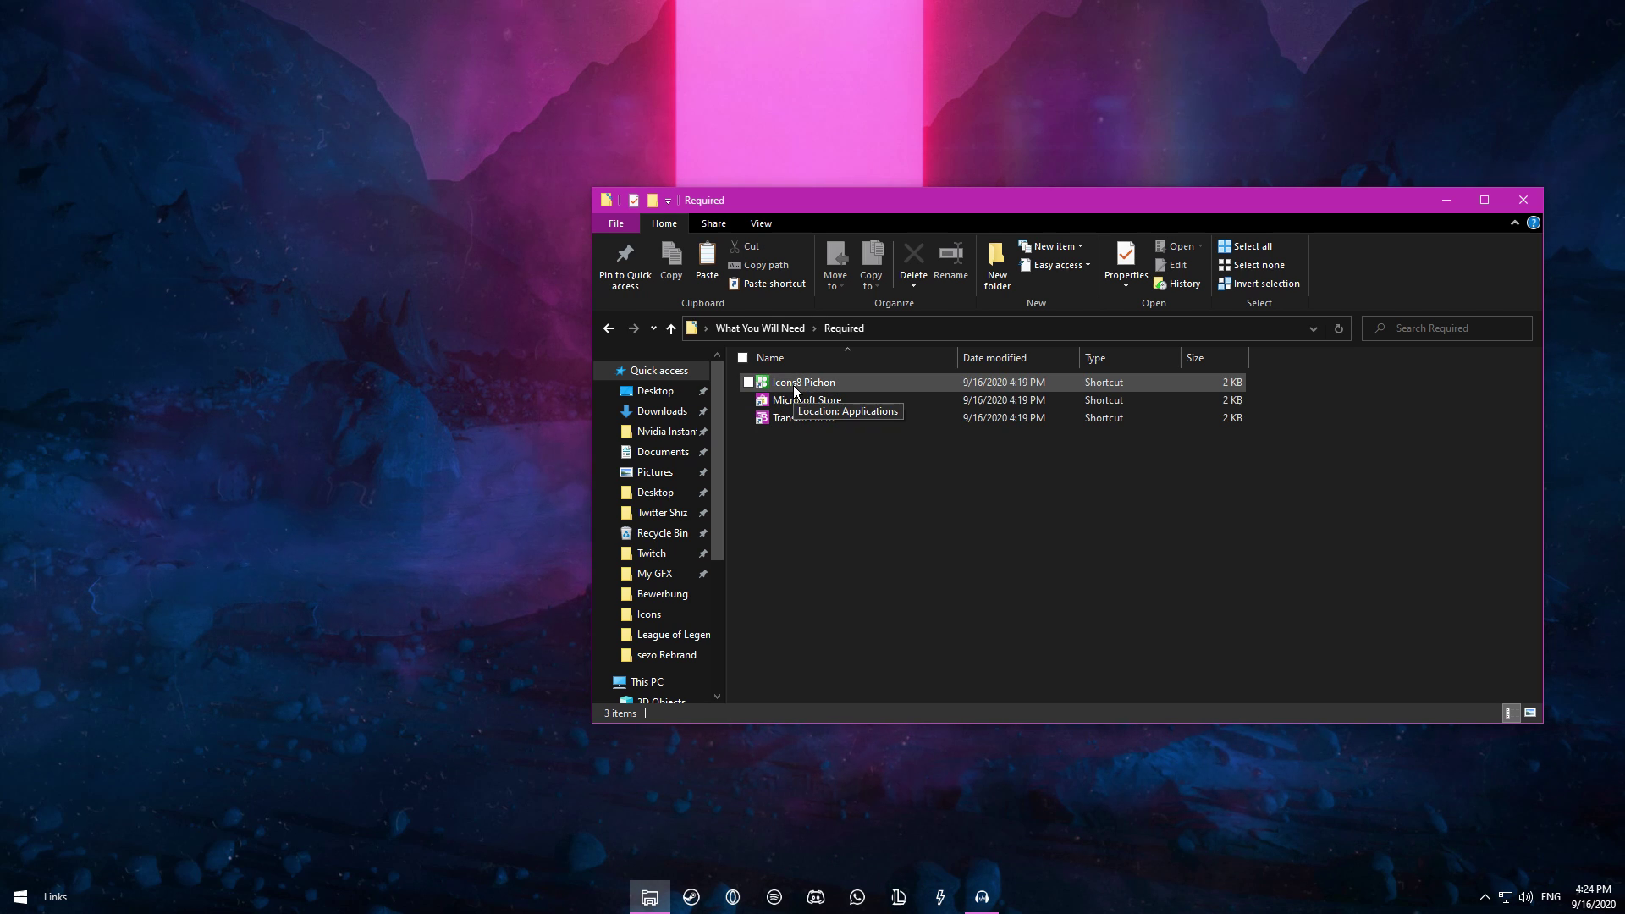
{"action": "left_click", "coordinate": [1445, 200]}
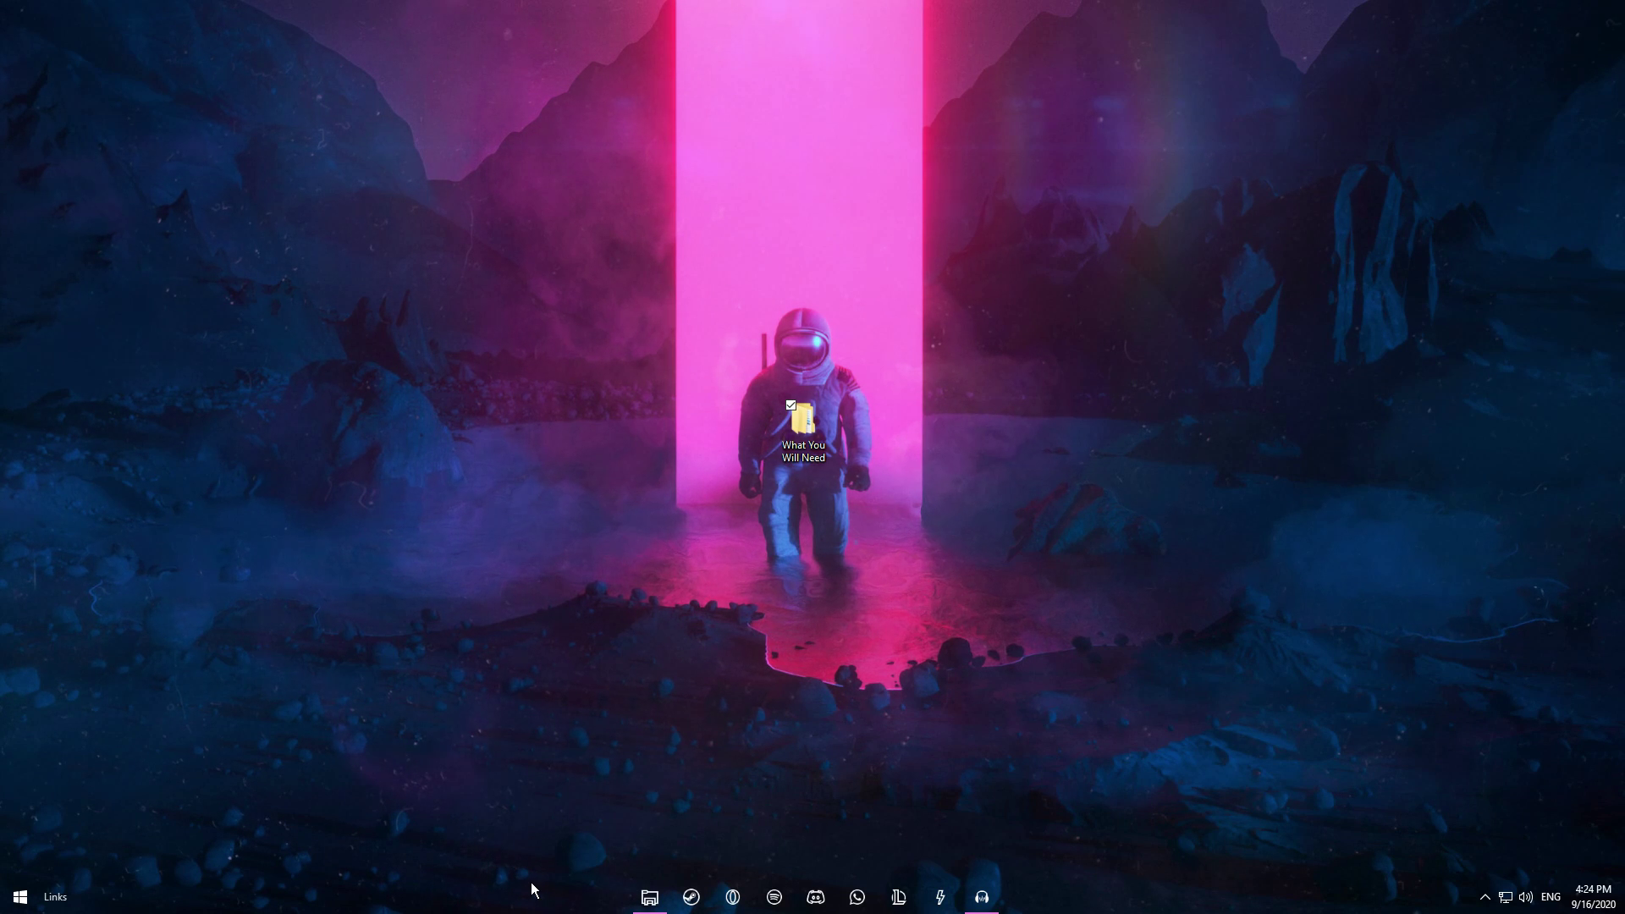
Step: Unlock the taskbar and review the Toolbars submenu showing the Links toolbar
{"action": "right_click", "coordinate": [559, 897]}
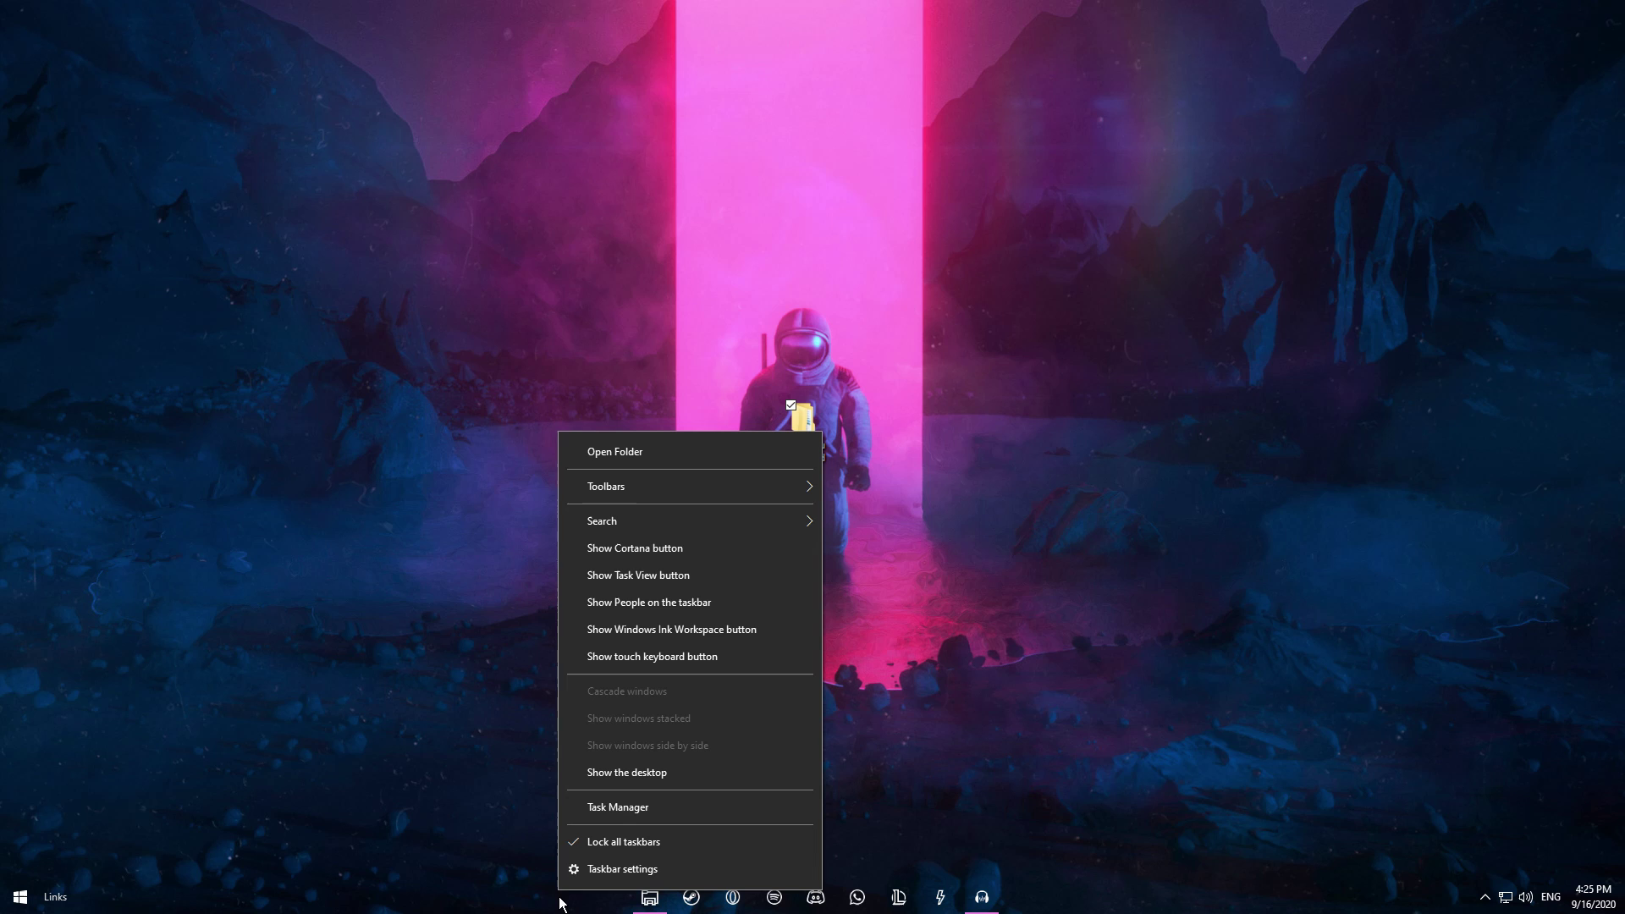
{"action": "left_click", "coordinate": [625, 844]}
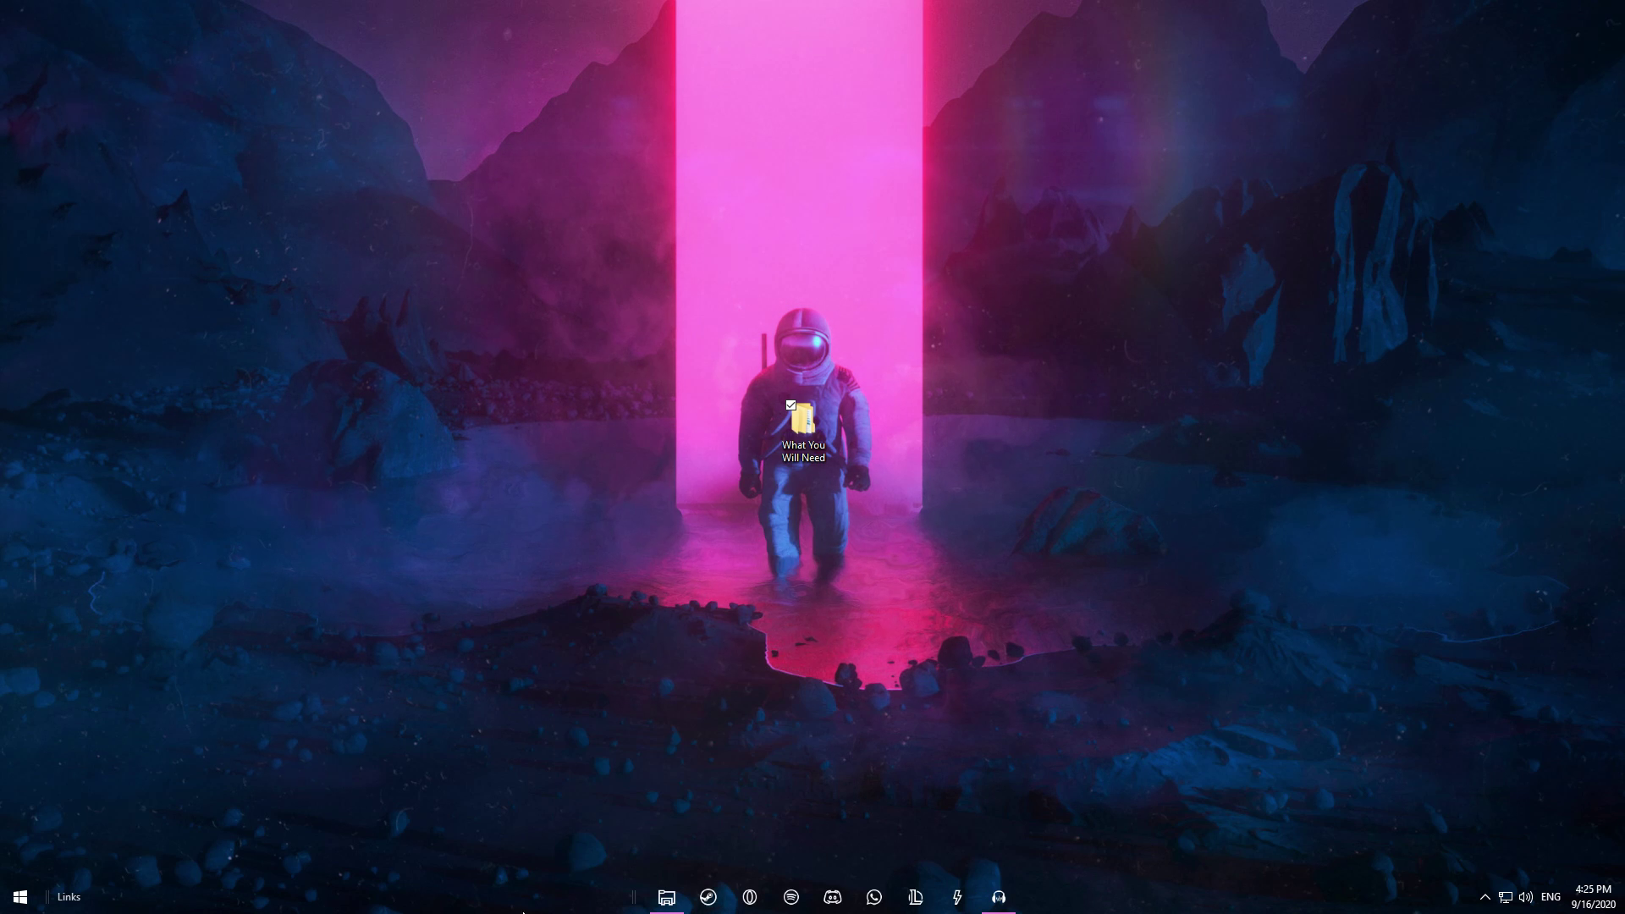
{"action": "right_click", "coordinate": [523, 343]}
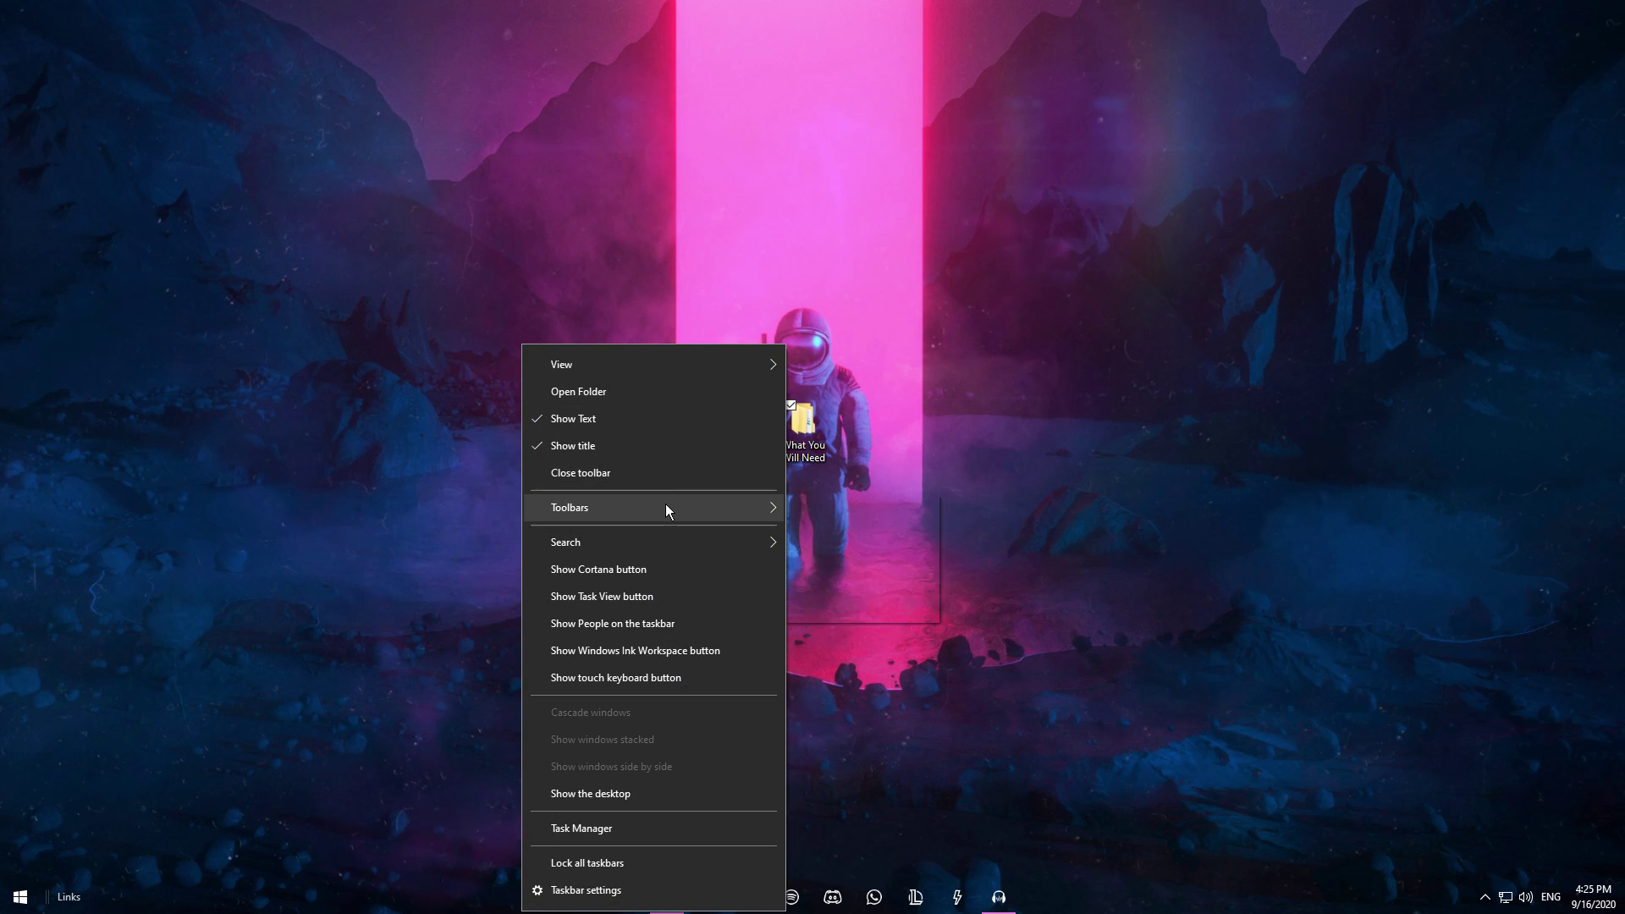
{"action": "mouse_move", "coordinate": [667, 509]}
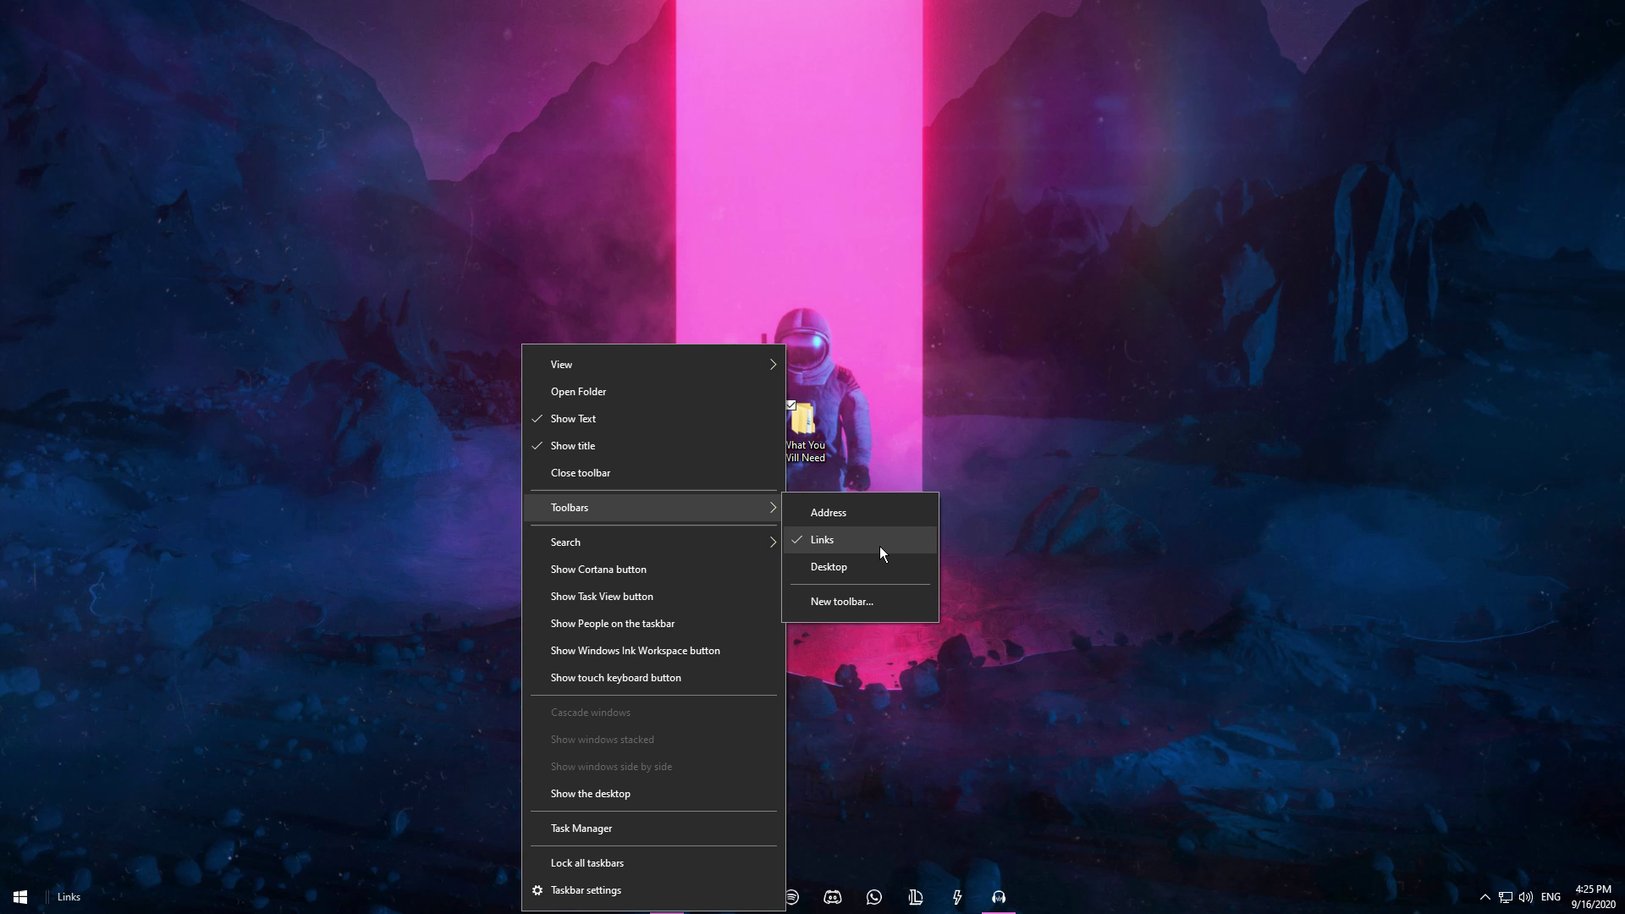
{"action": "key", "text": "Escape"}
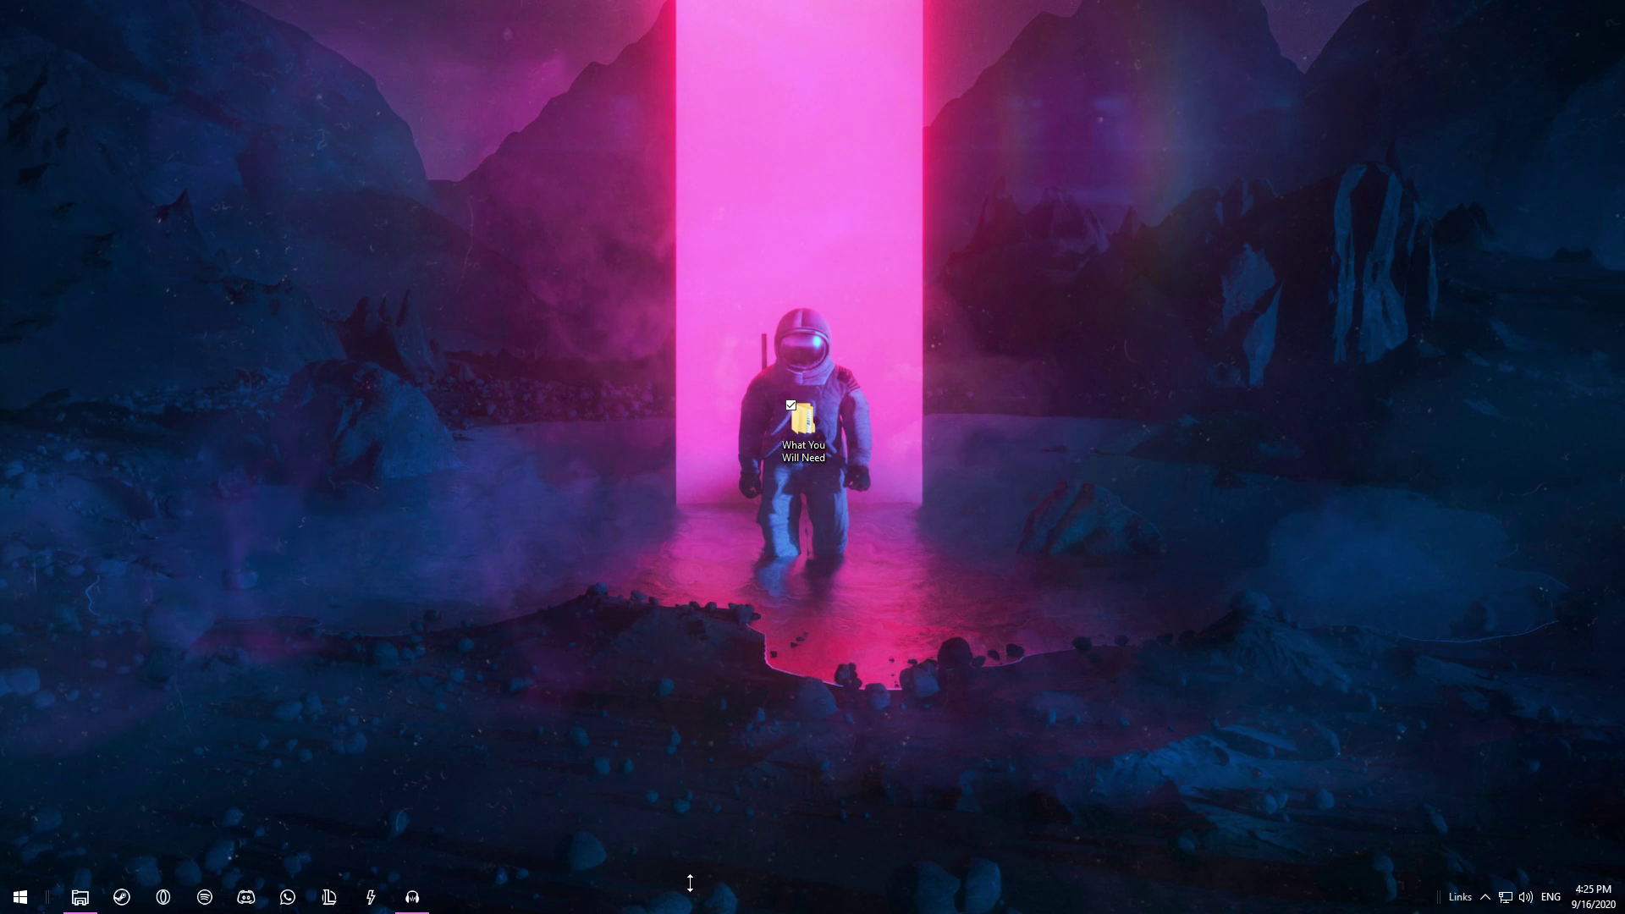
Step: Check the taskbar Search submenu, leaving search set to Hidden, and close the menu
{"action": "right_click", "coordinate": [637, 904]}
{"action": "right_click", "coordinate": [787, 906]}
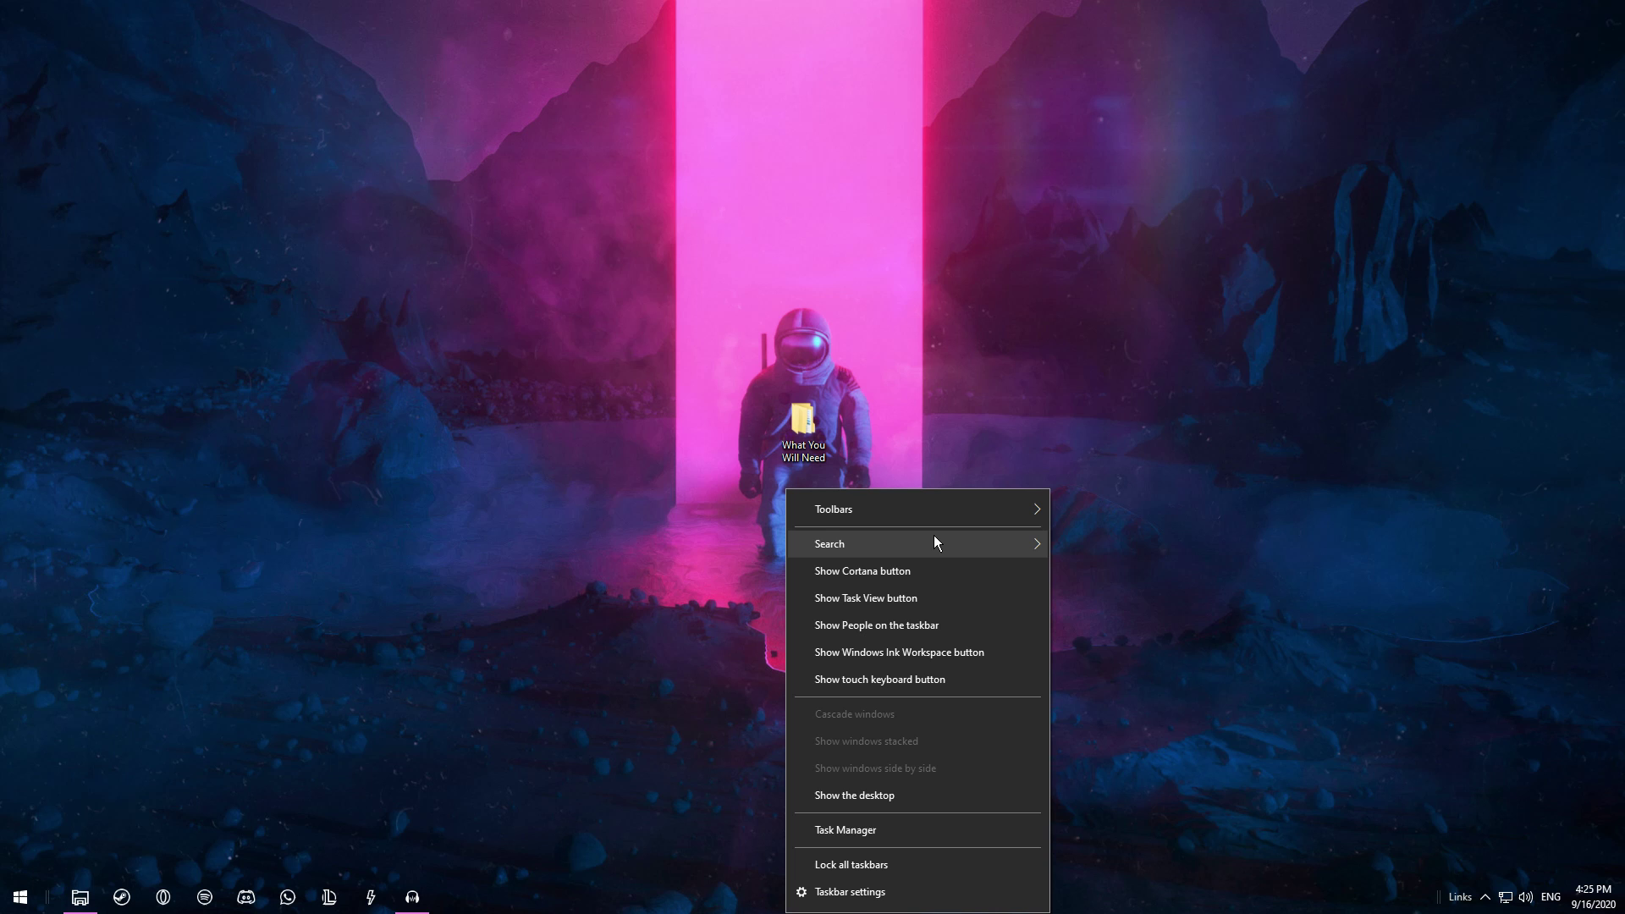
{"action": "mouse_move", "coordinate": [934, 542]}
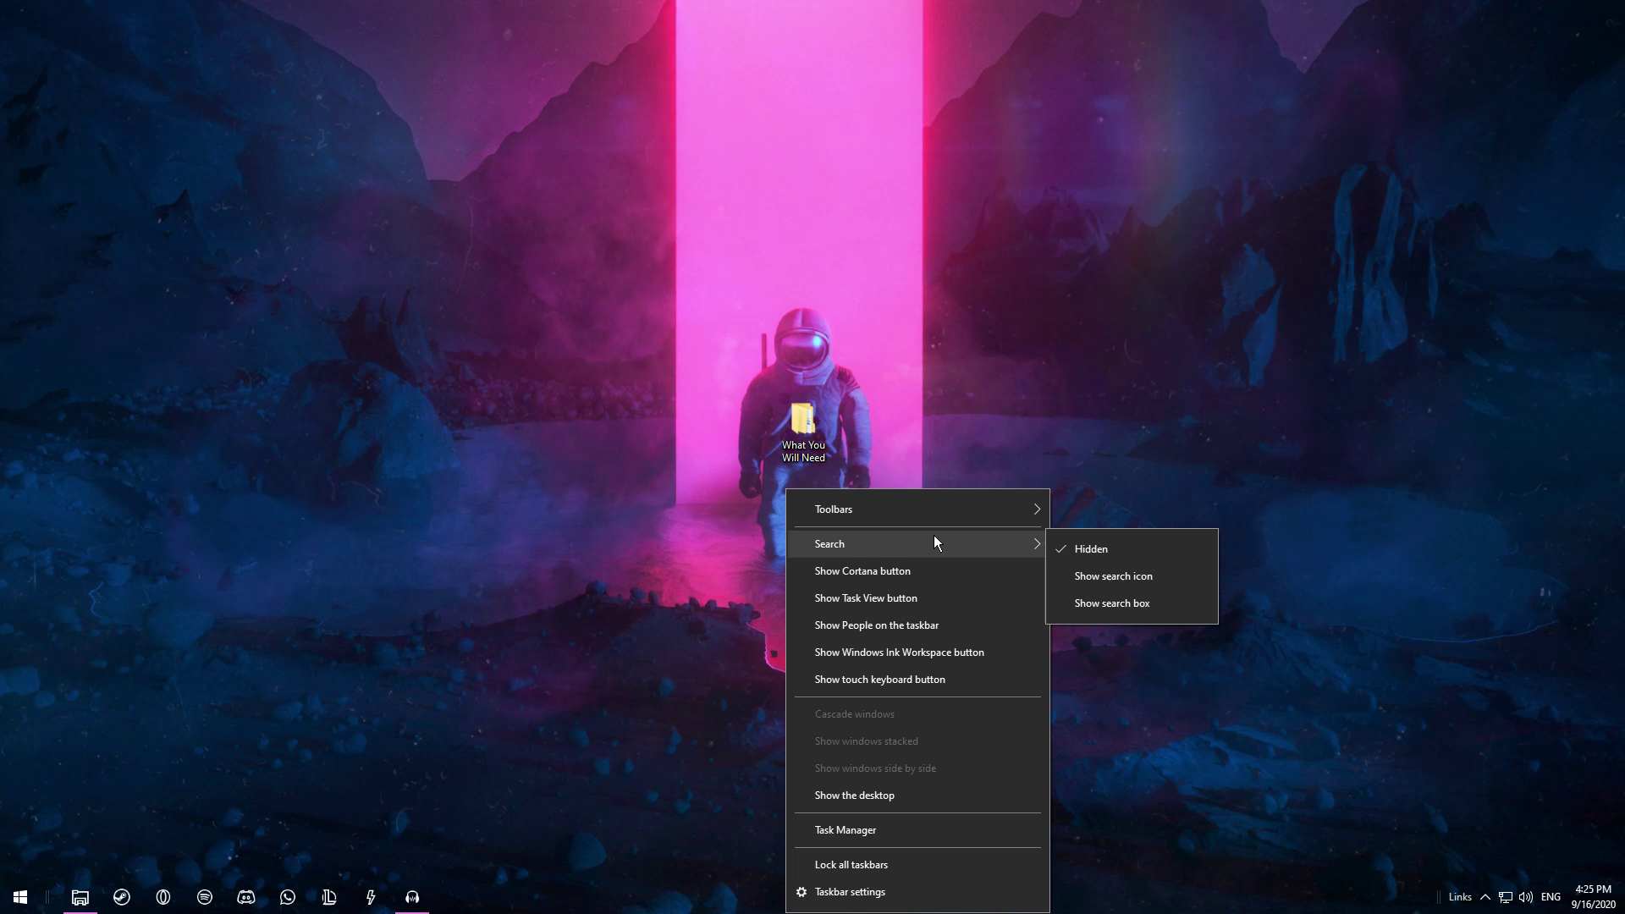
{"action": "left_click", "coordinate": [591, 536]}
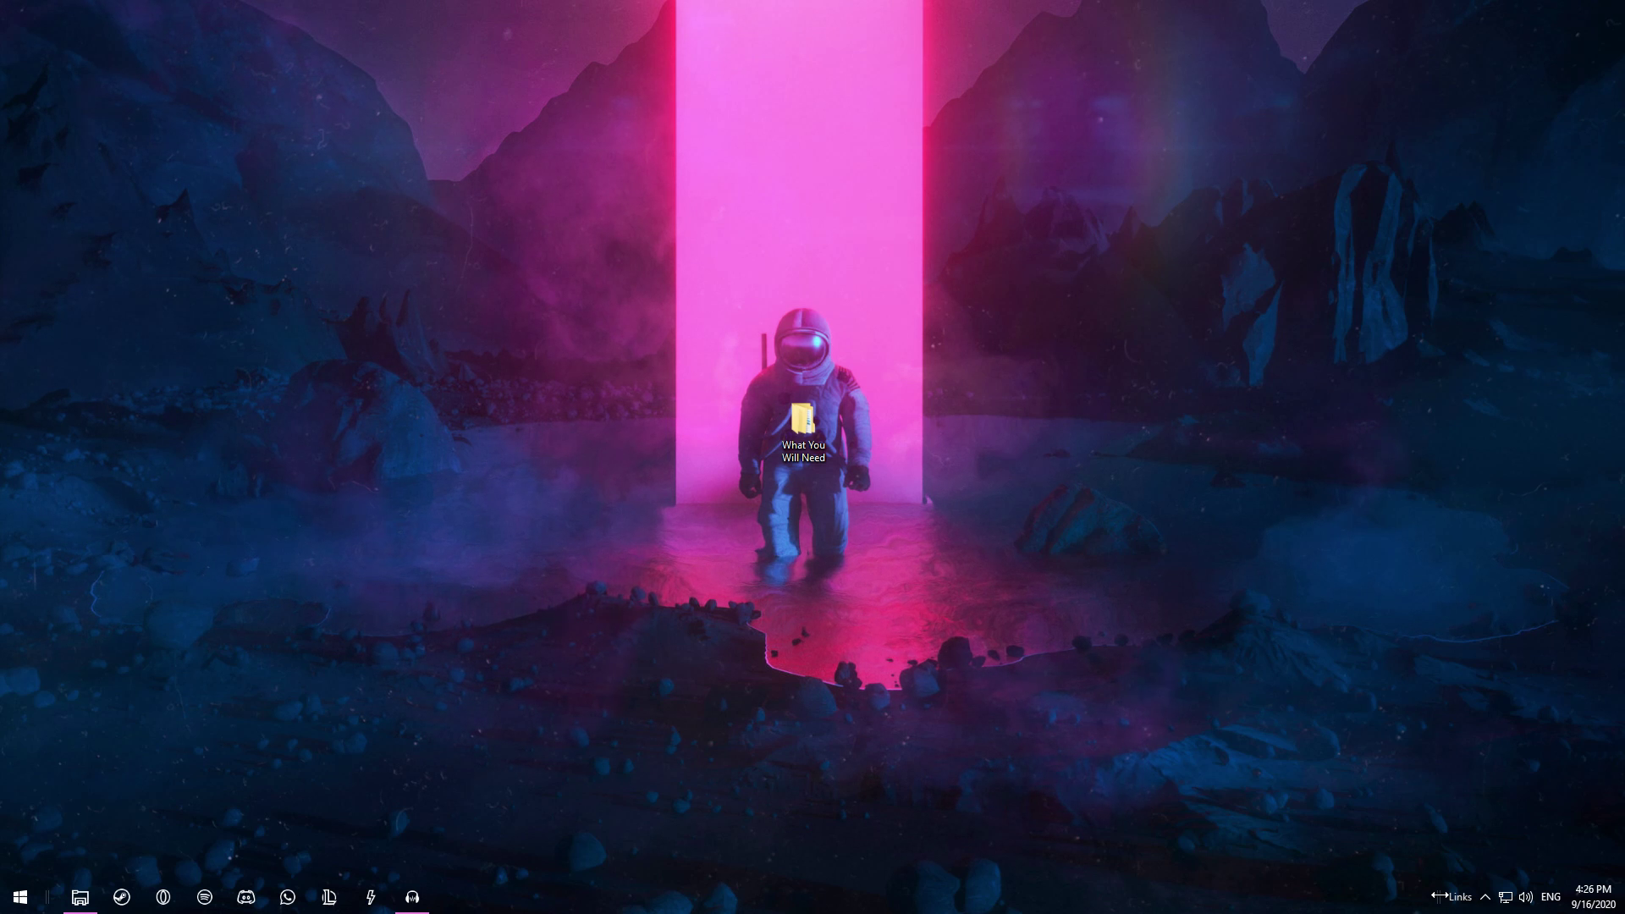
Step: Move the Links toolbar to the far left, centre the pinned icons, and lock the taskbar
{"action": "left_click_drag", "start_coordinate": [1434, 897], "coordinate": [44, 899]}
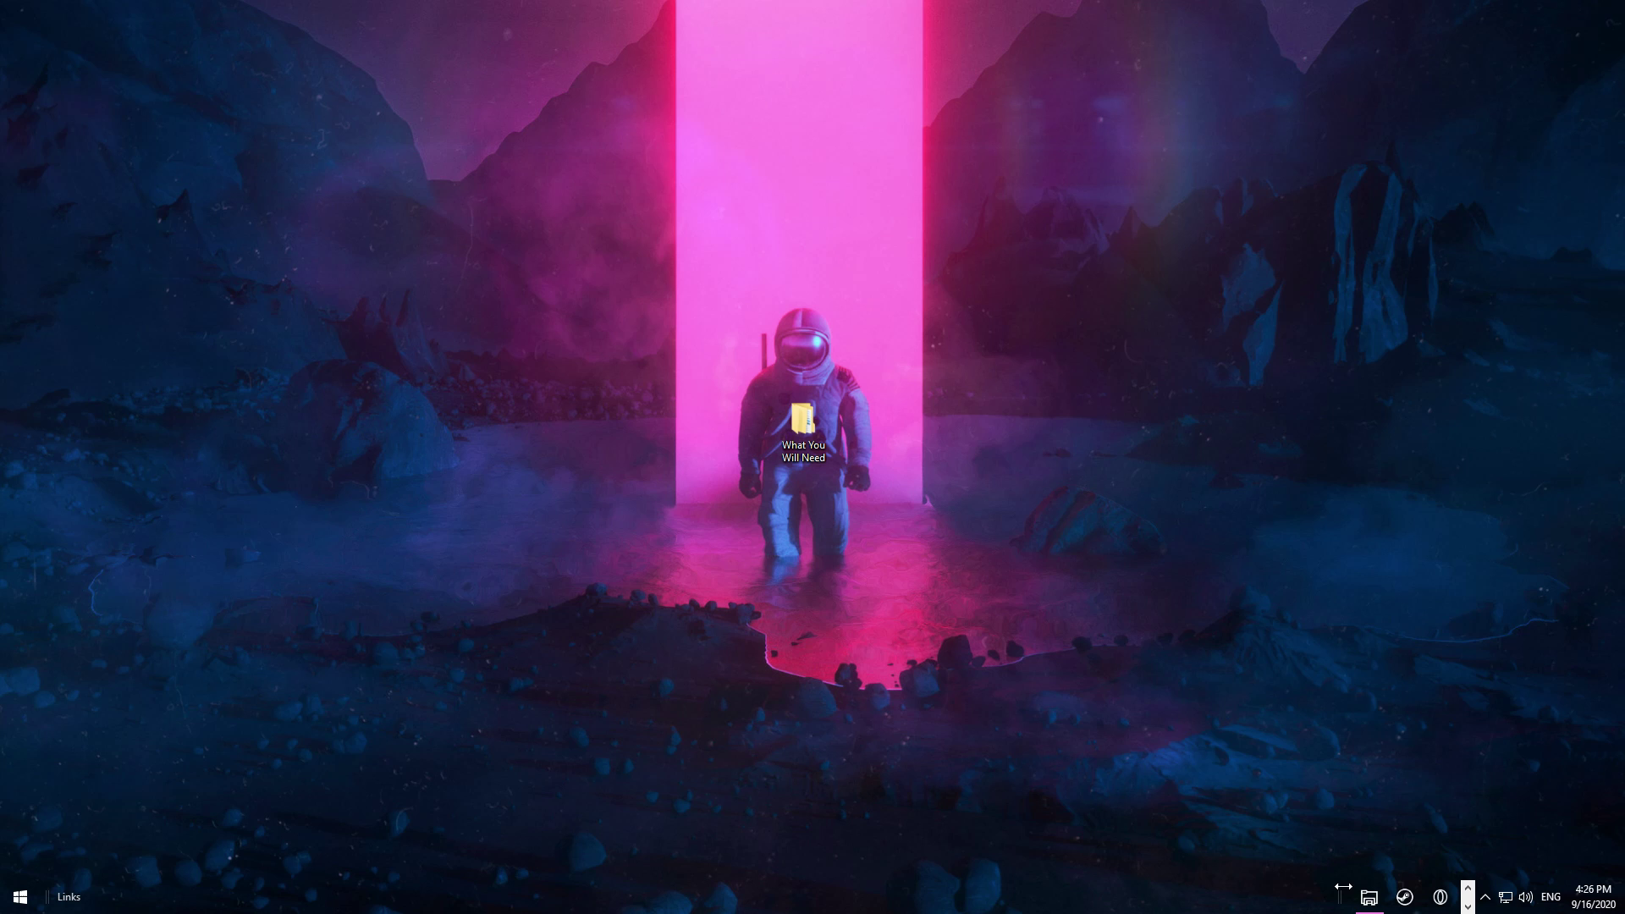
{"action": "left_click_drag", "start_coordinate": [1341, 895], "coordinate": [609, 903]}
{"action": "right_click", "coordinate": [550, 898]}
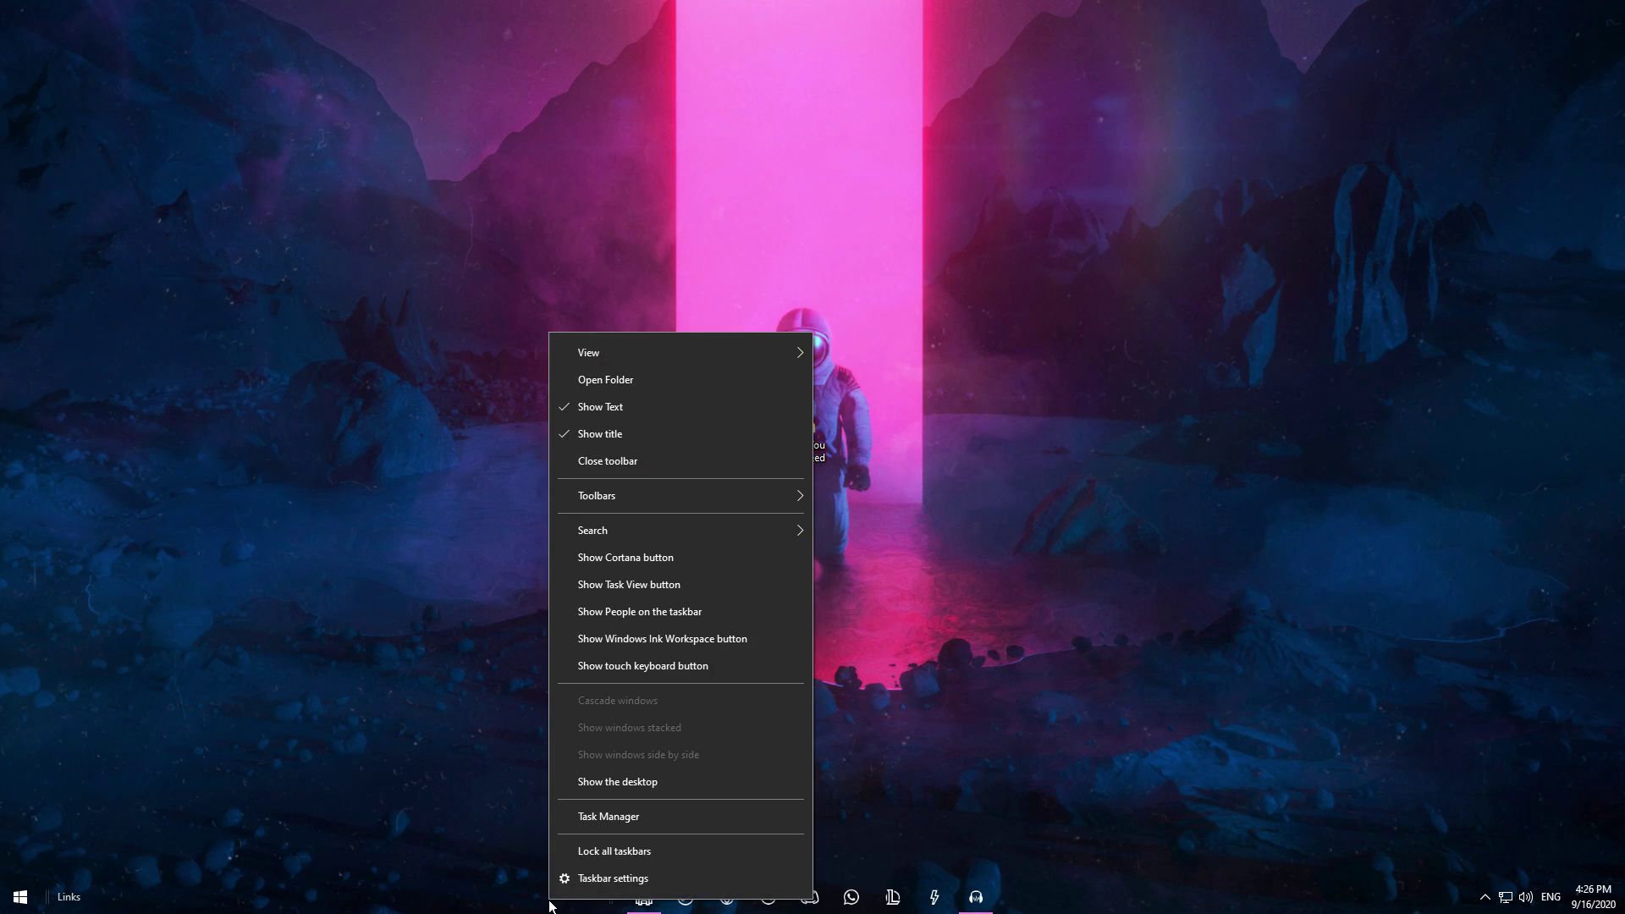
{"action": "left_click", "coordinate": [579, 859]}
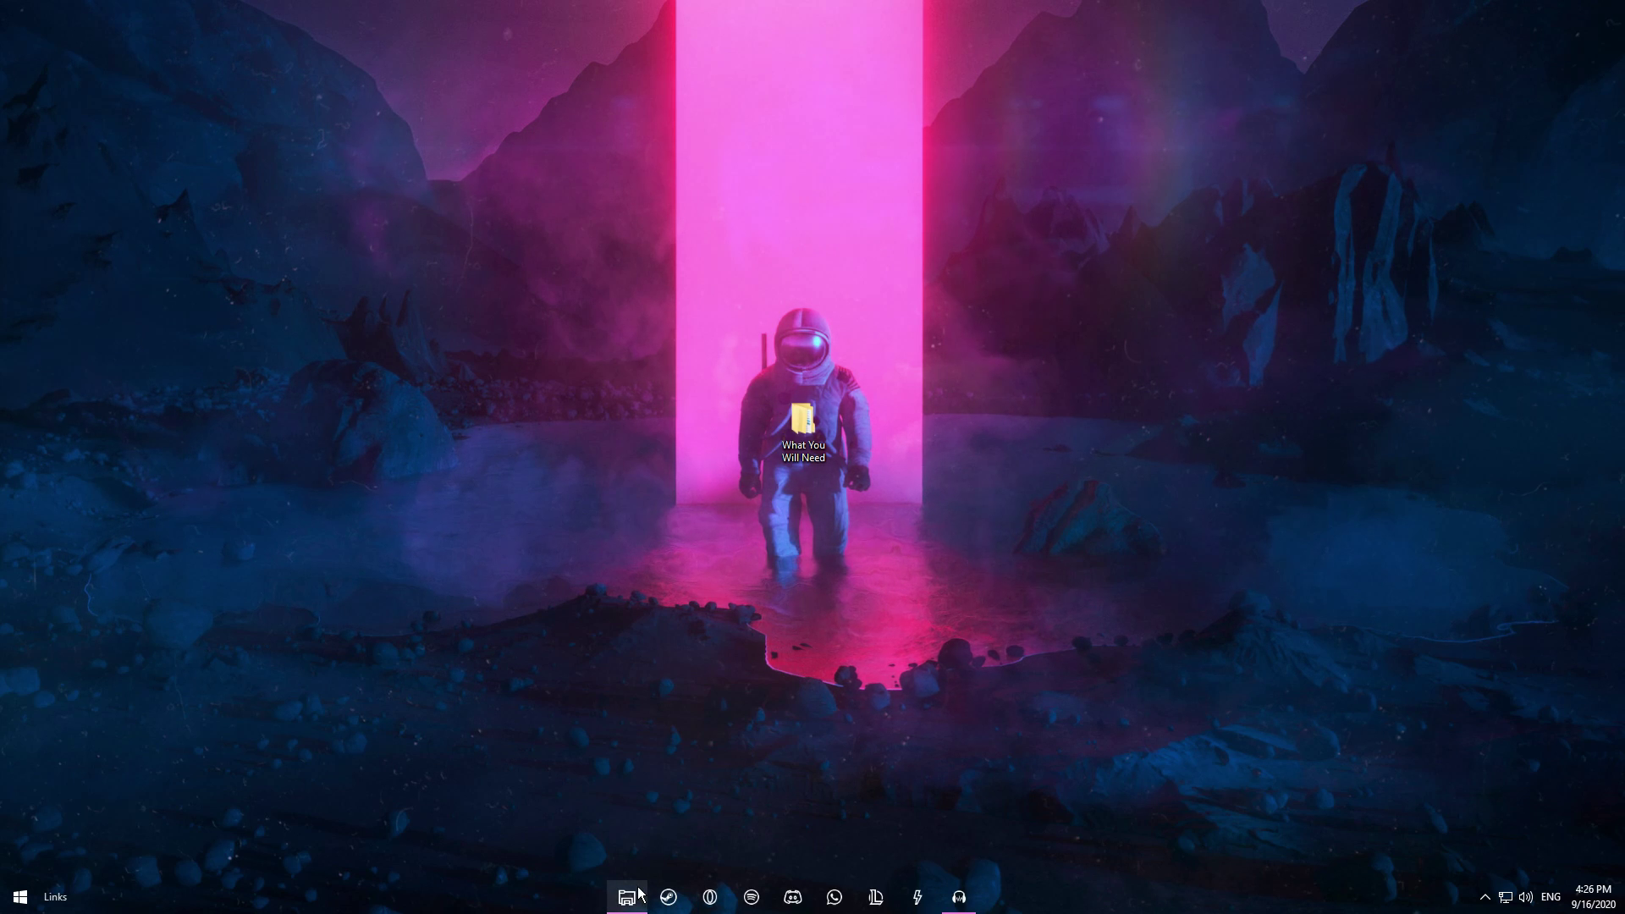
Step: Toggle the taskbar lock to adjust the icons, finishing locked with icons centred
{"action": "right_click", "coordinate": [514, 910]}
{"action": "left_click", "coordinate": [579, 858]}
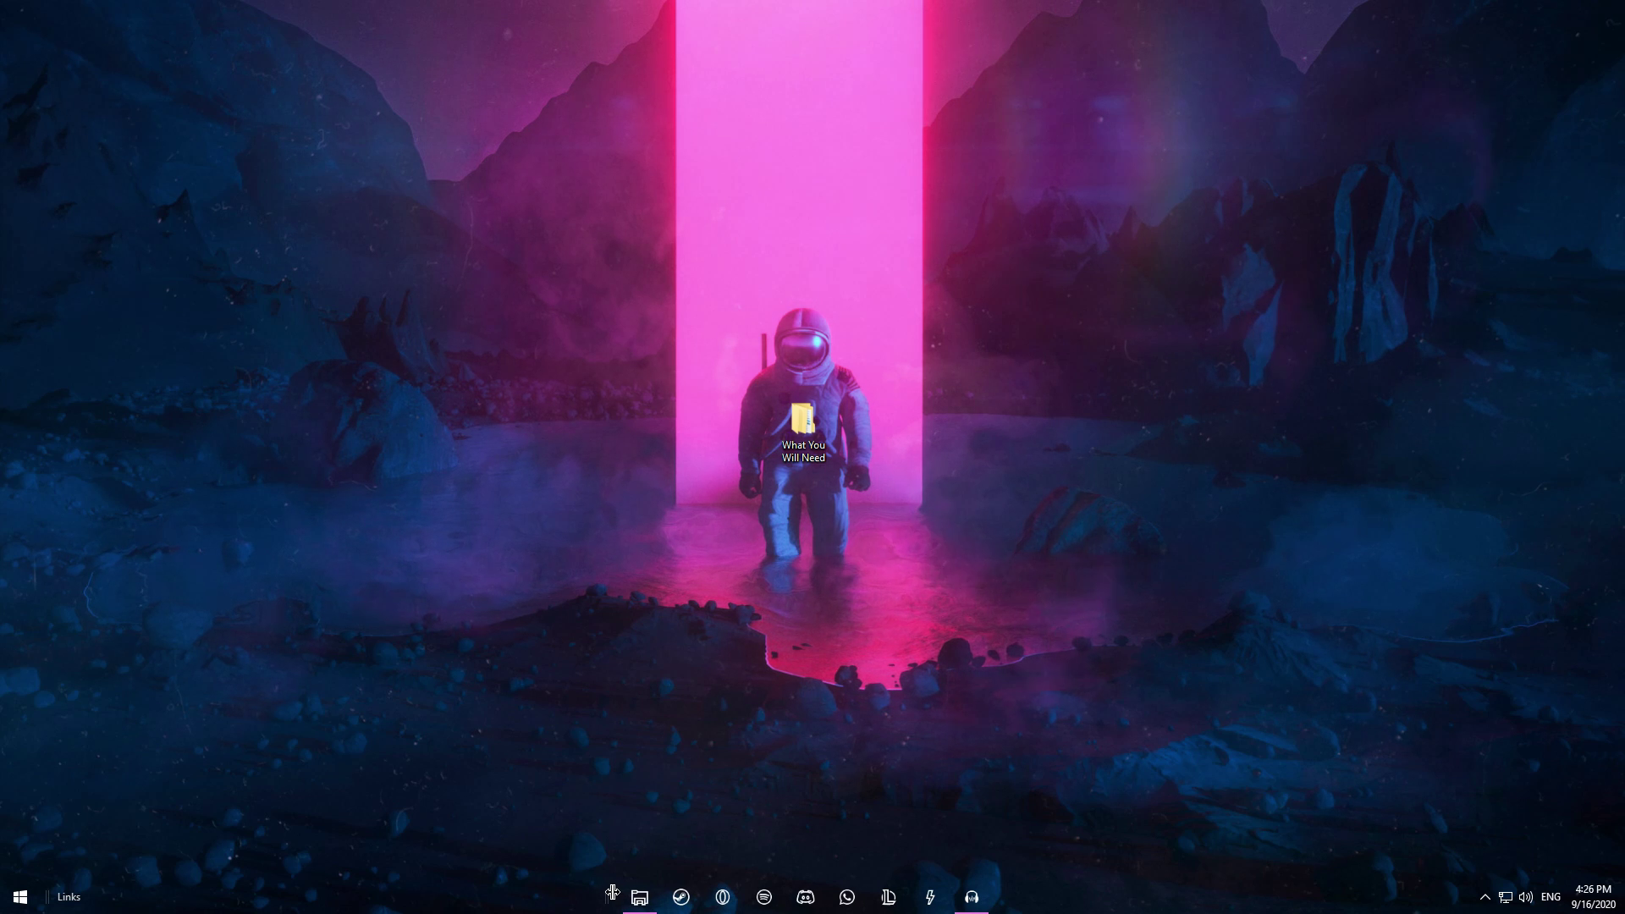
{"action": "right_click", "coordinate": [570, 899]}
{"action": "left_click", "coordinate": [612, 857]}
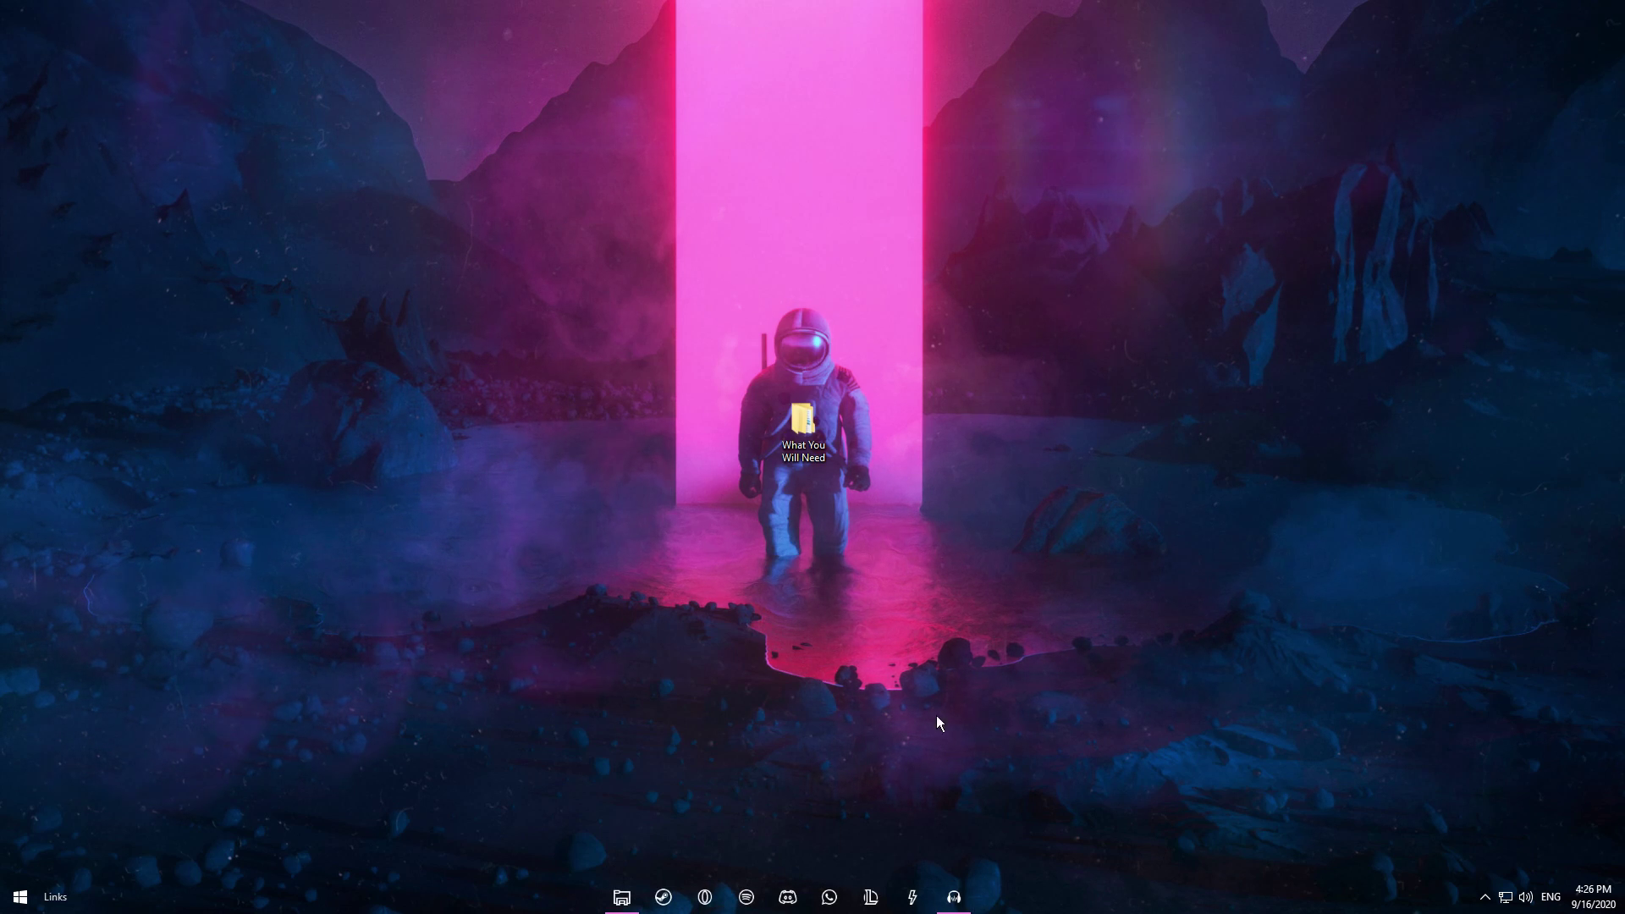
{"action": "right_click", "coordinate": [507, 883]}
{"action": "right_click", "coordinate": [486, 903]}
{"action": "left_click", "coordinate": [542, 856]}
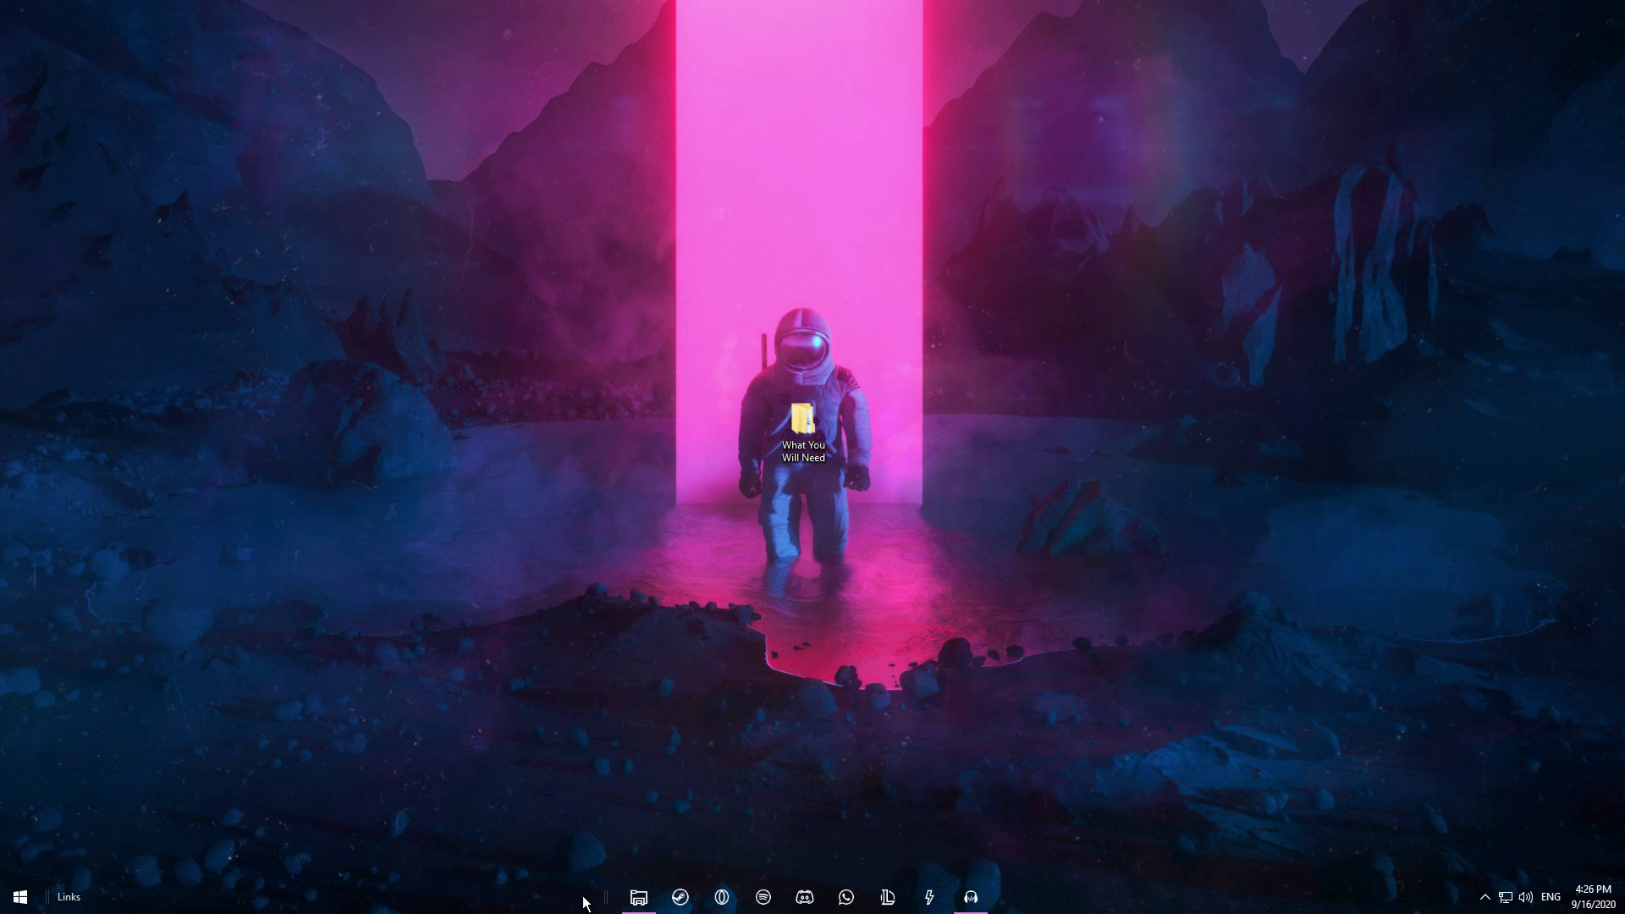
{"action": "right_click", "coordinate": [581, 898]}
{"action": "left_click", "coordinate": [718, 855]}
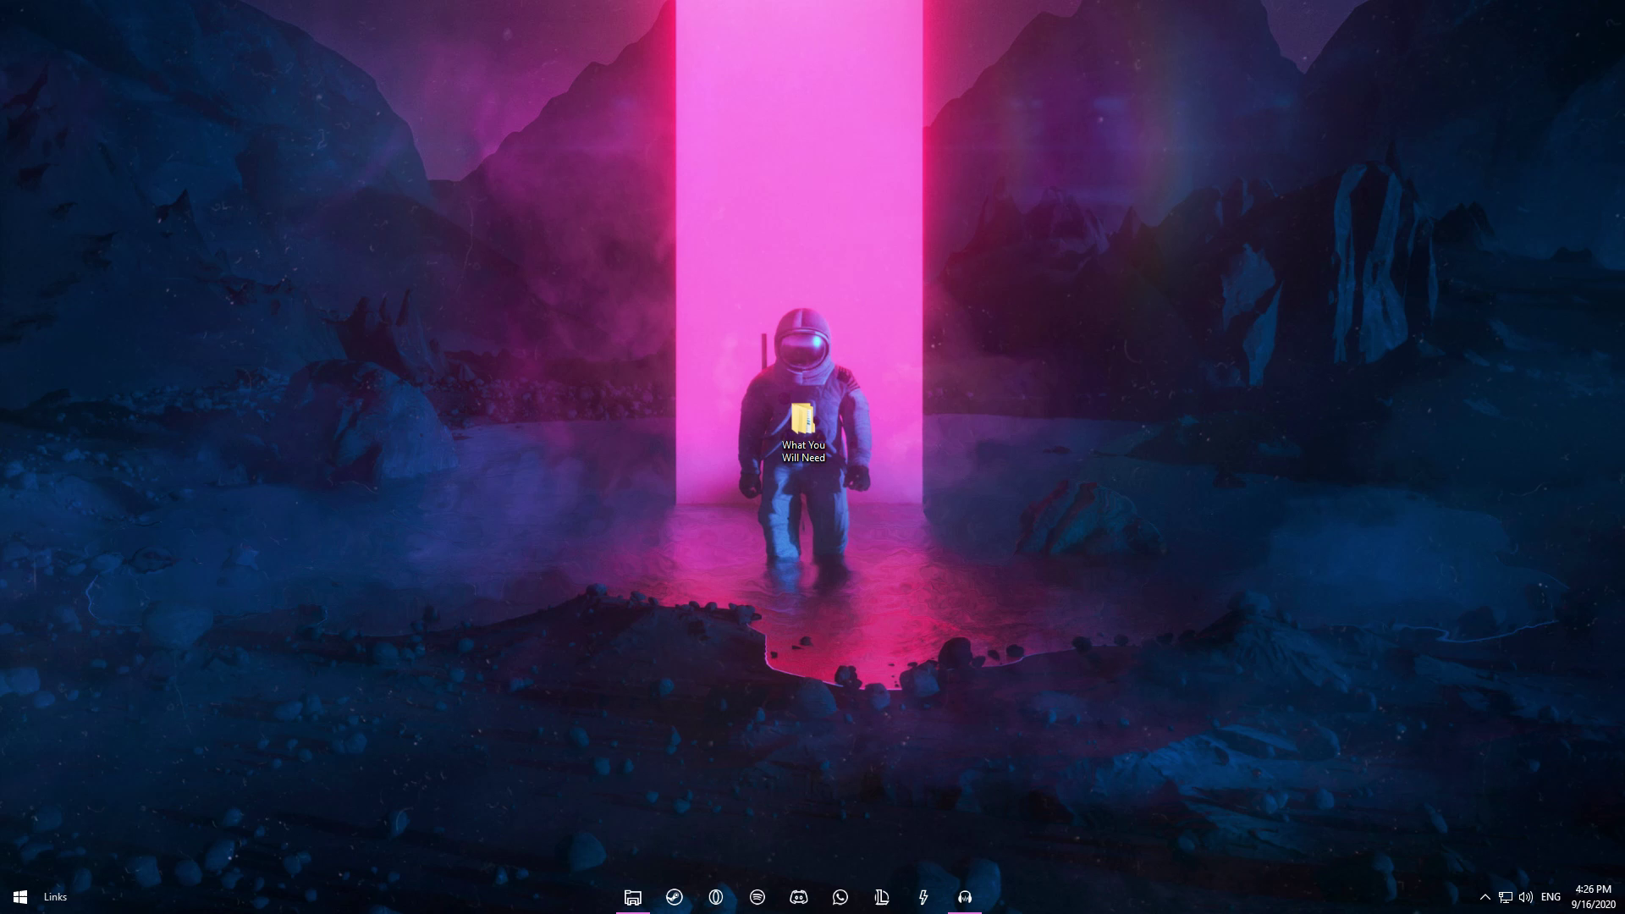
{"action": "left_click", "coordinate": [1486, 902]}
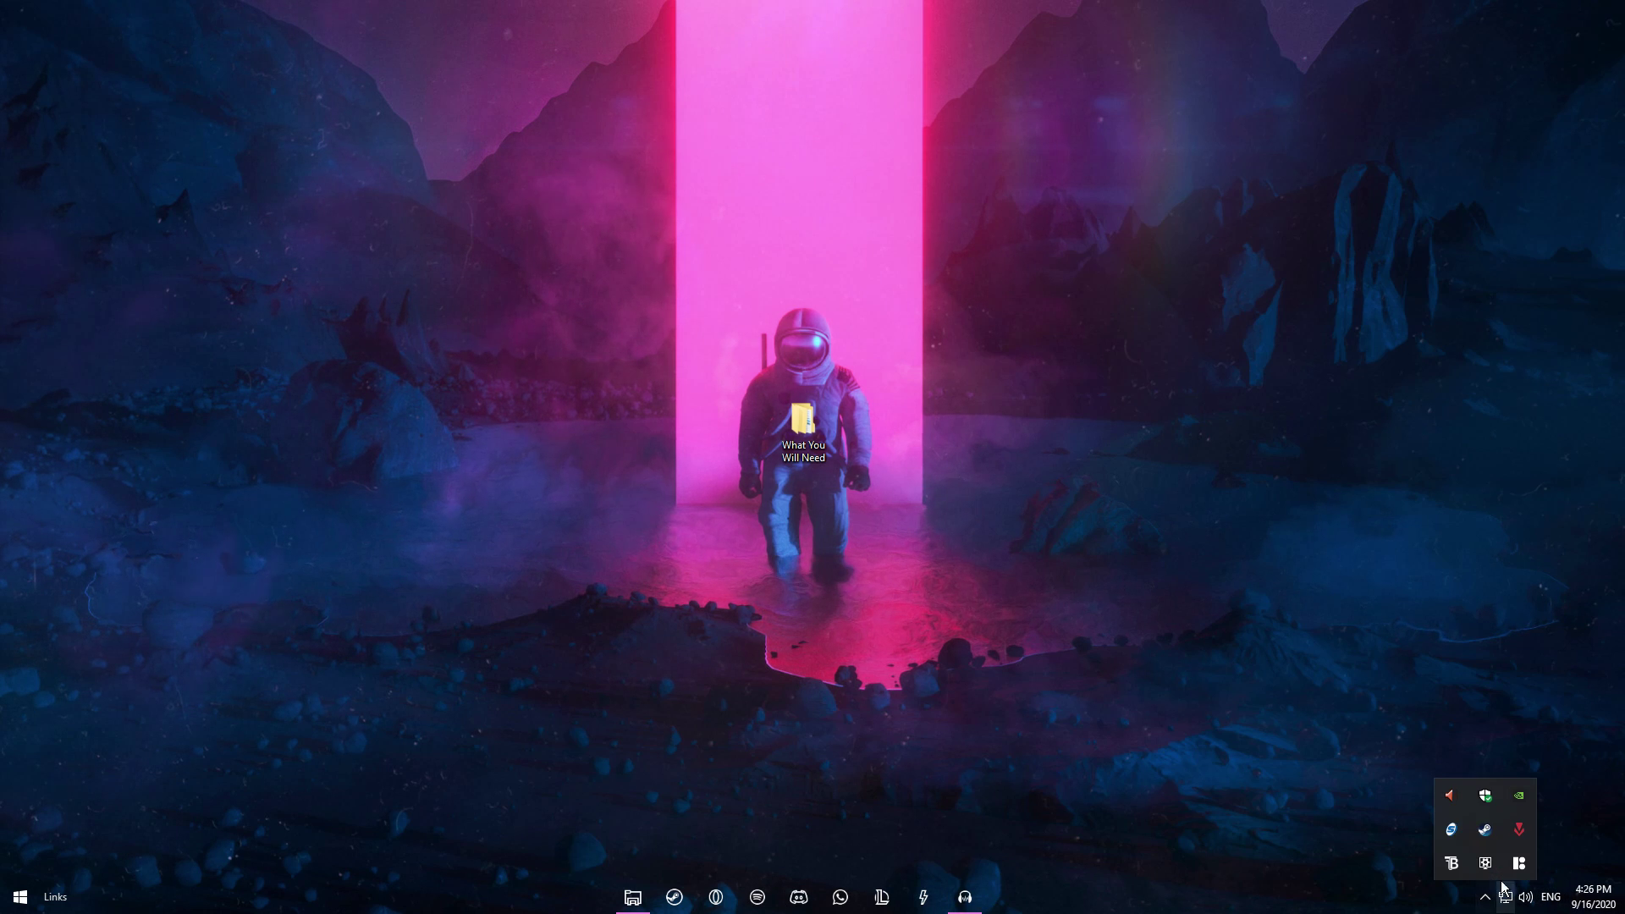
{"action": "right_click", "coordinate": [1452, 865]}
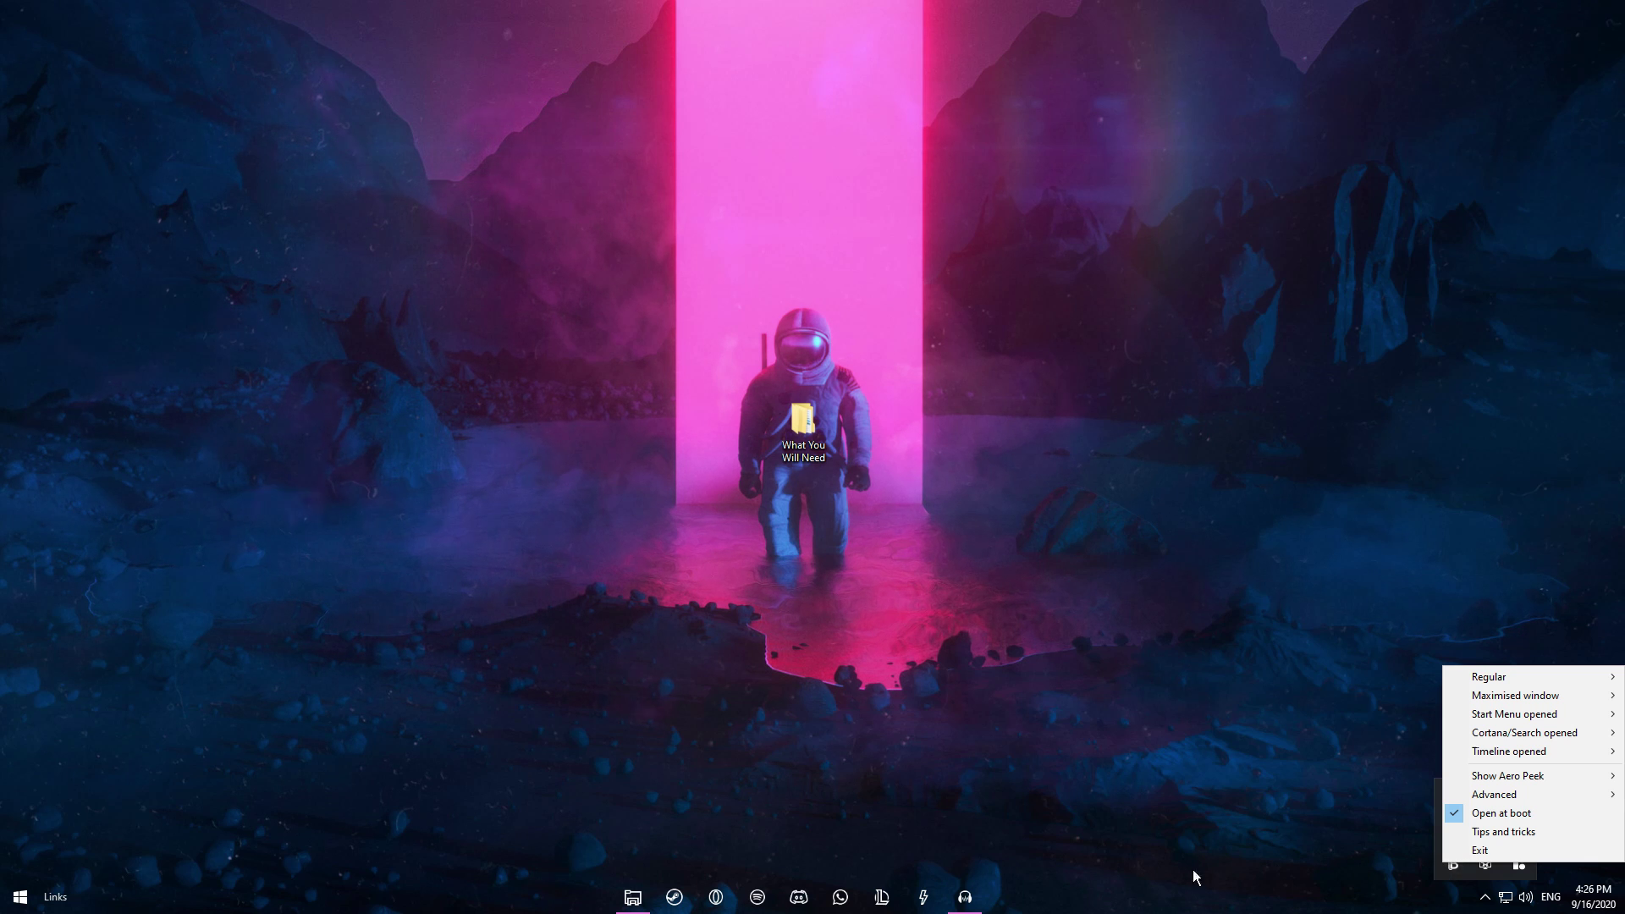
{"action": "right_click", "coordinate": [1456, 865]}
{"action": "right_click", "coordinate": [1455, 872]}
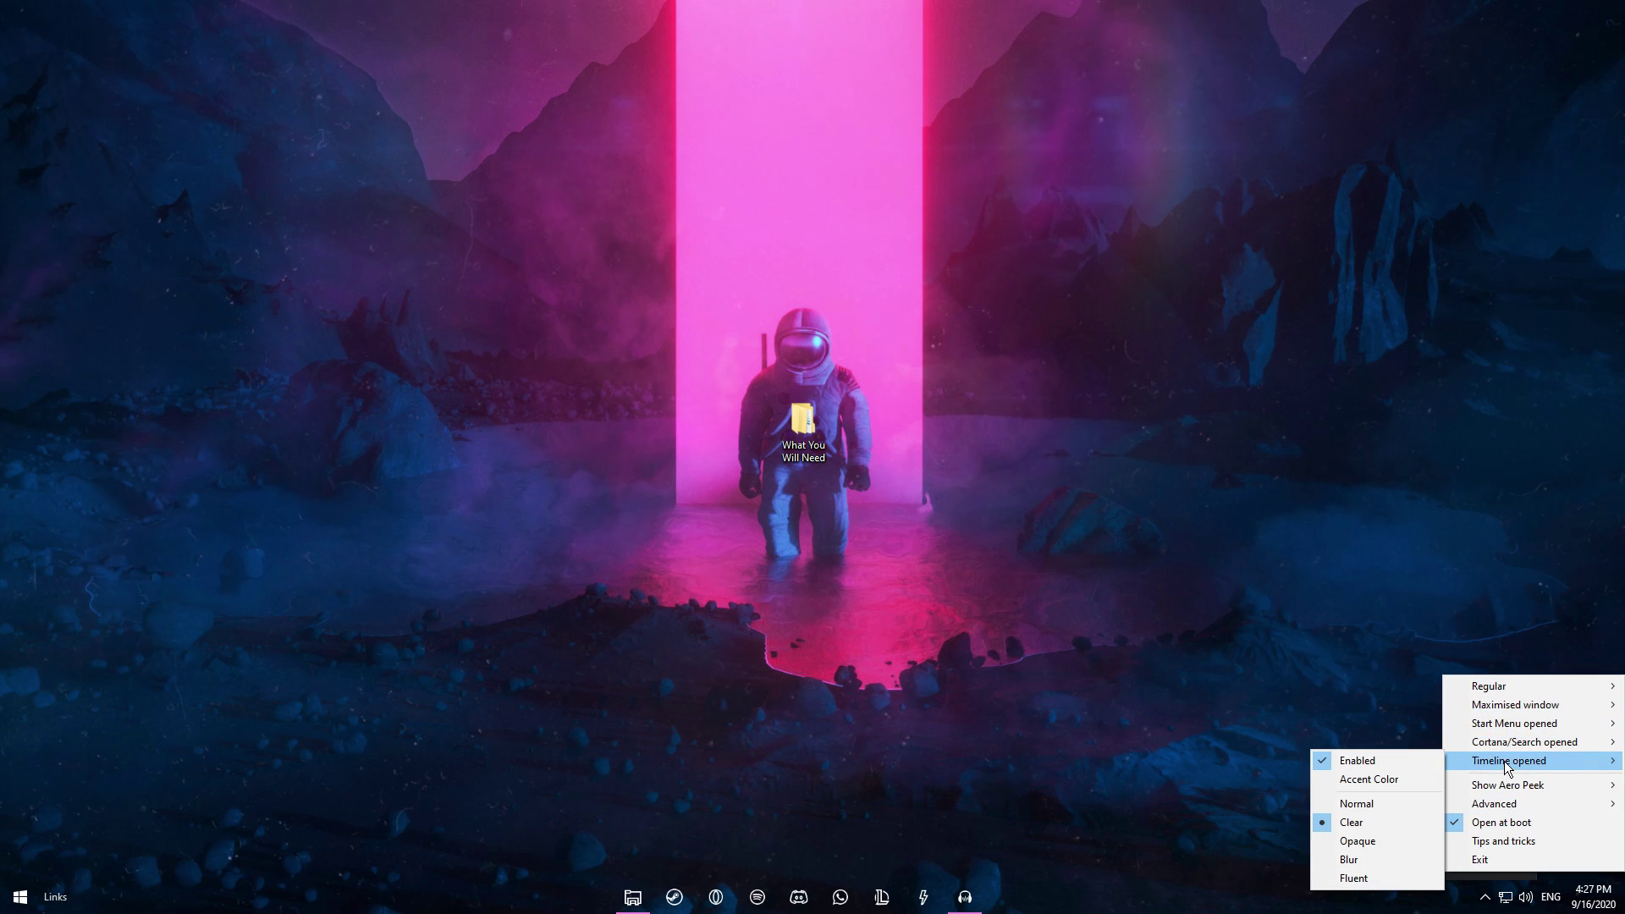
{"action": "mouse_move", "coordinate": [1525, 688]}
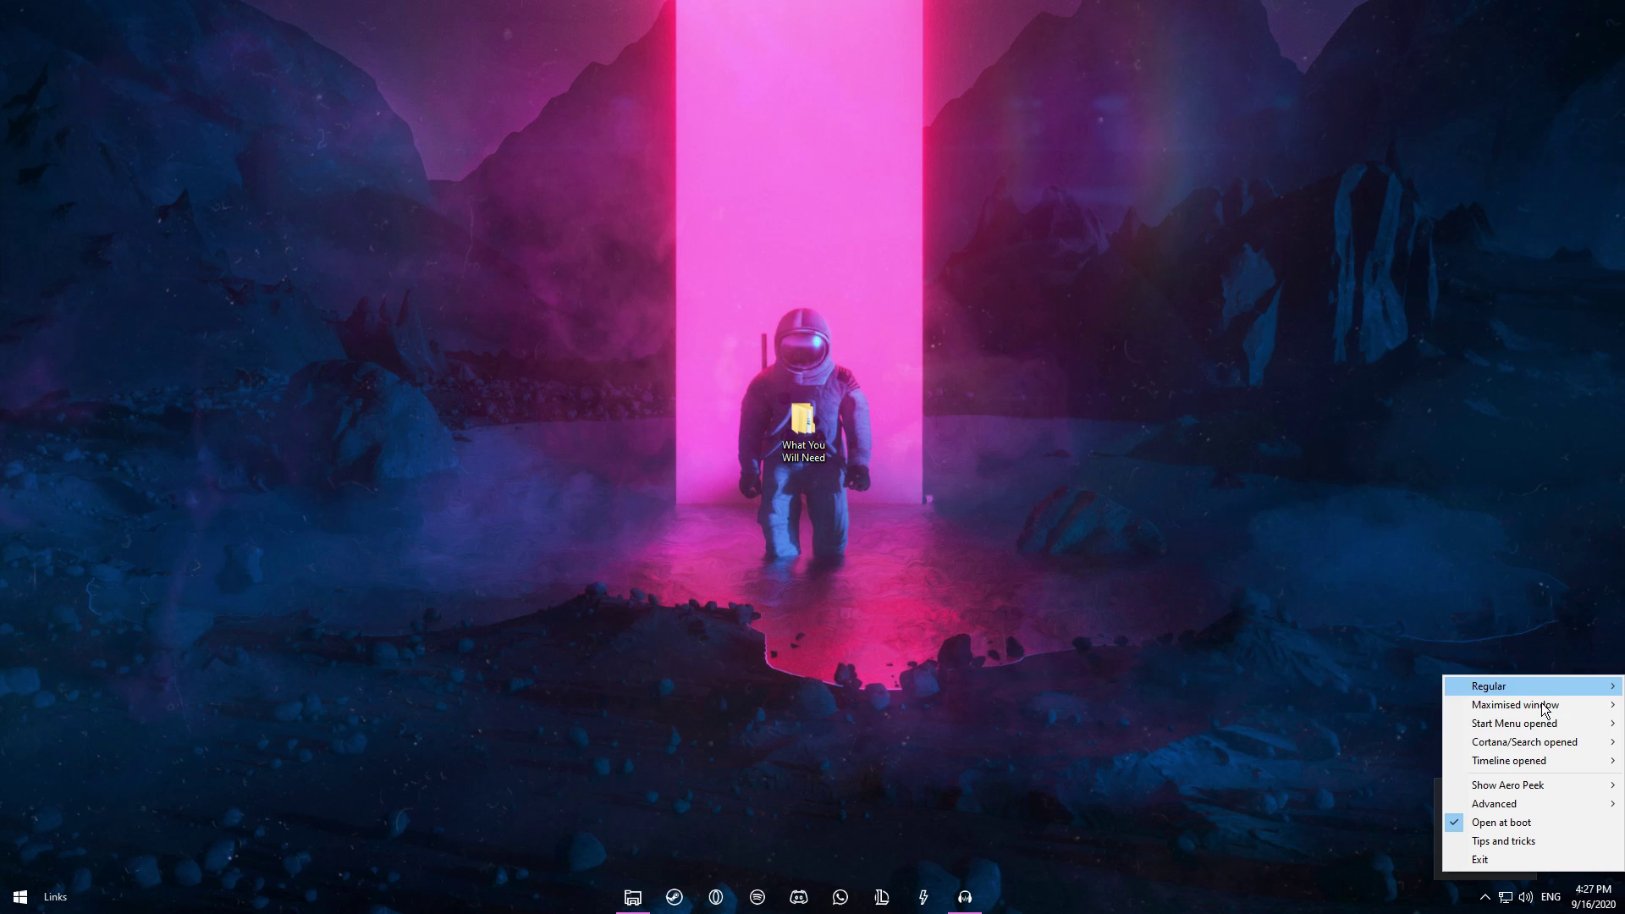
{"action": "mouse_move", "coordinate": [1514, 772]}
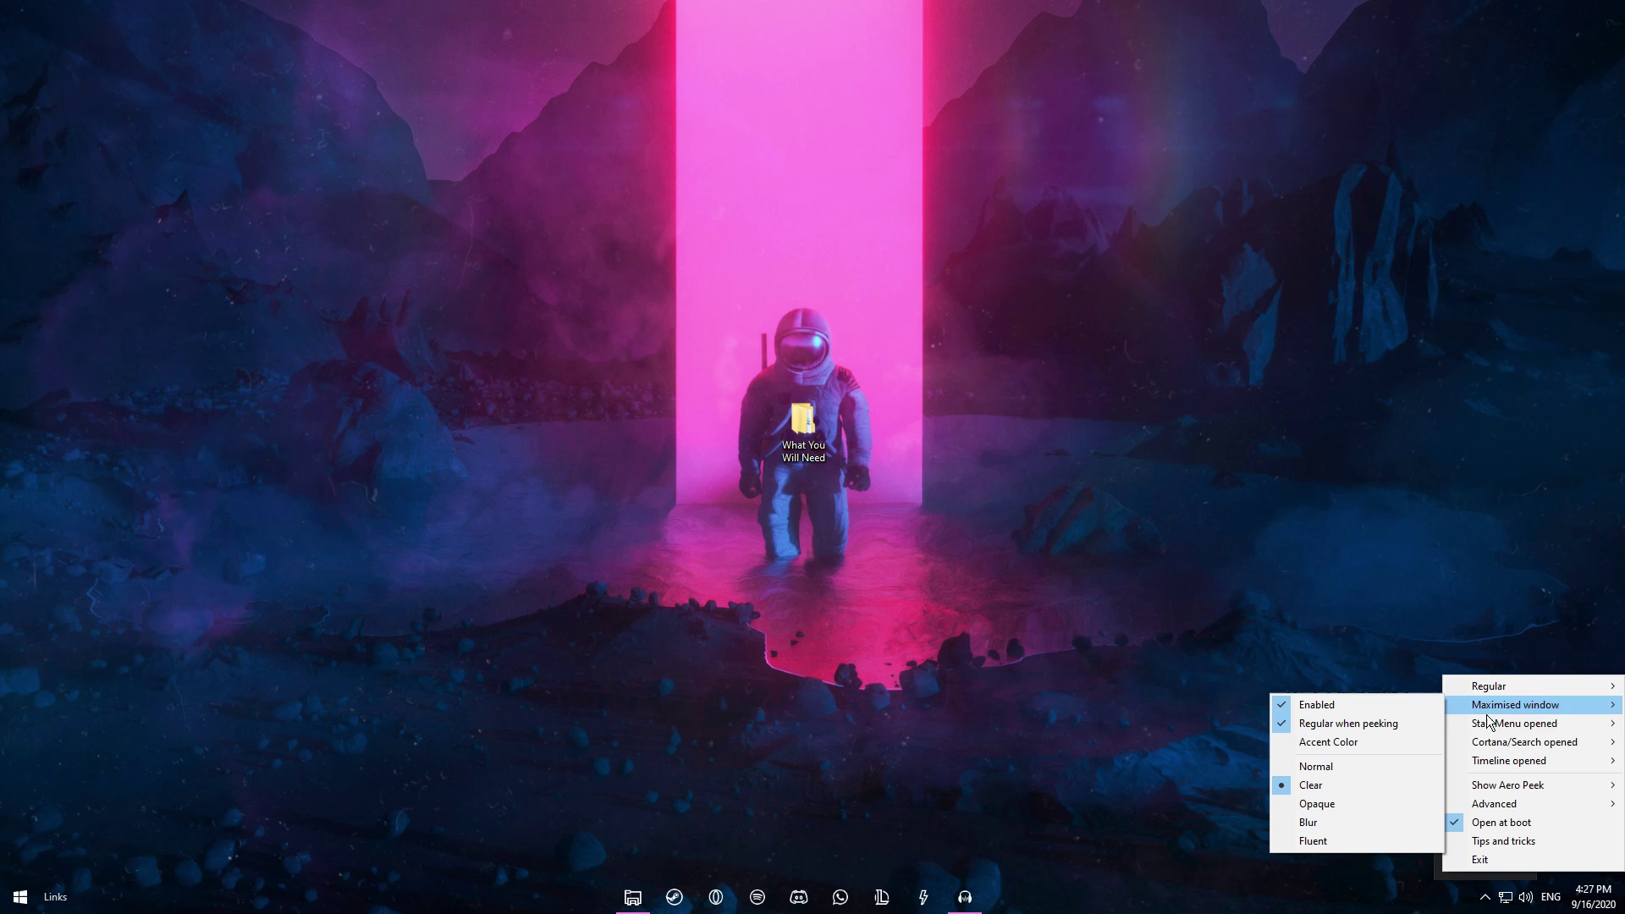
{"action": "mouse_move", "coordinate": [1490, 748]}
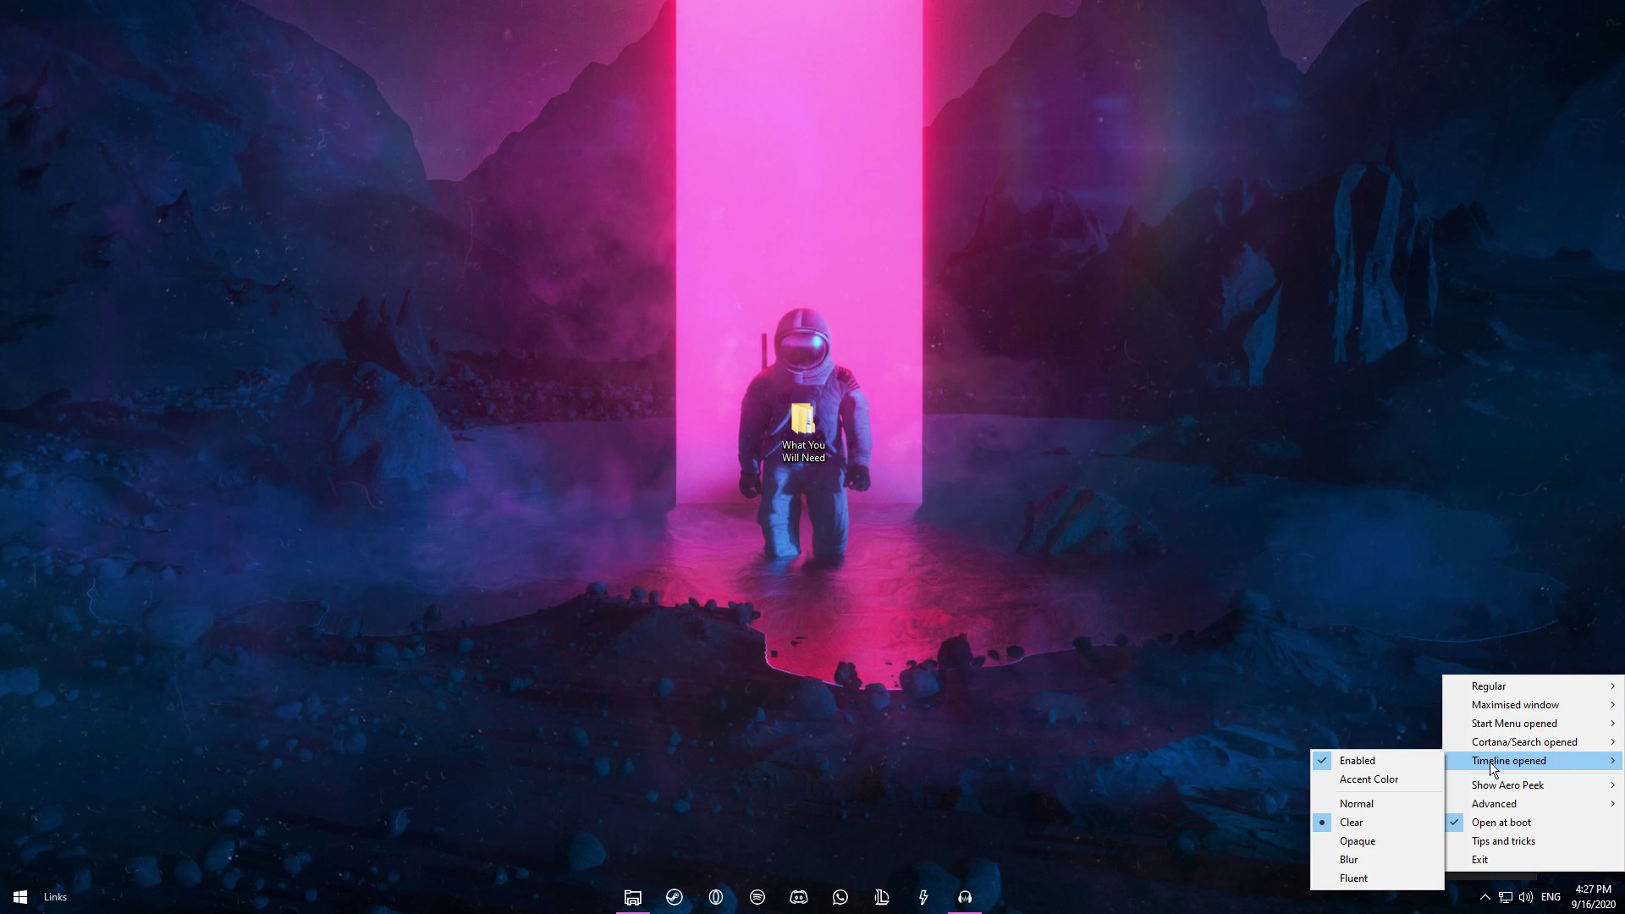
{"action": "key", "text": "Escape"}
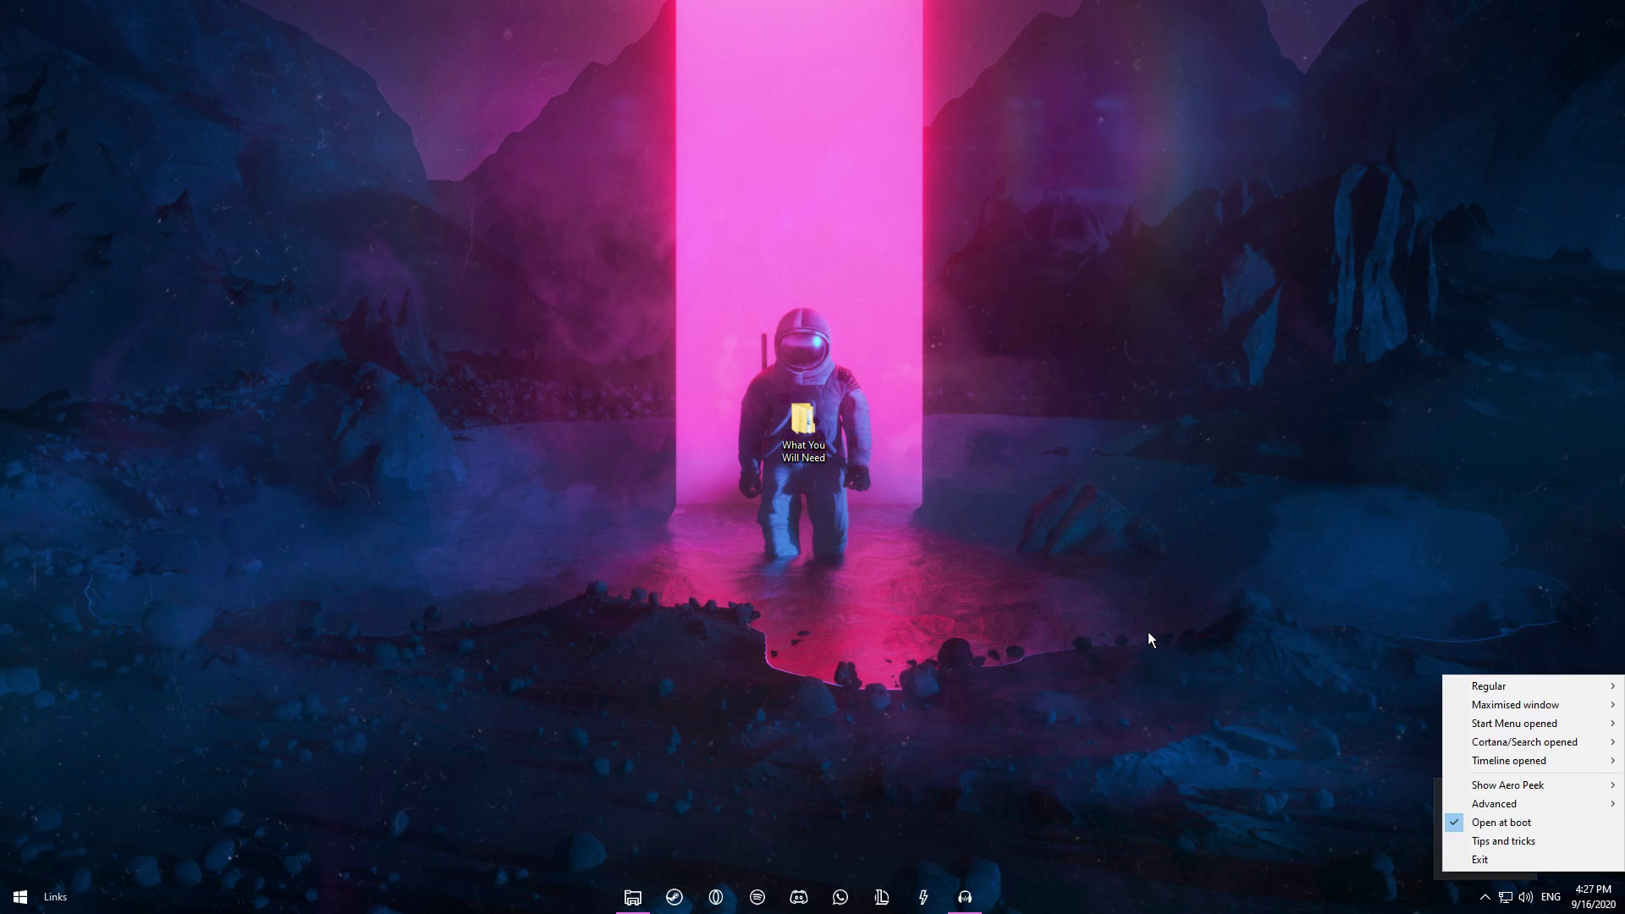
{"action": "key", "text": "Escape"}
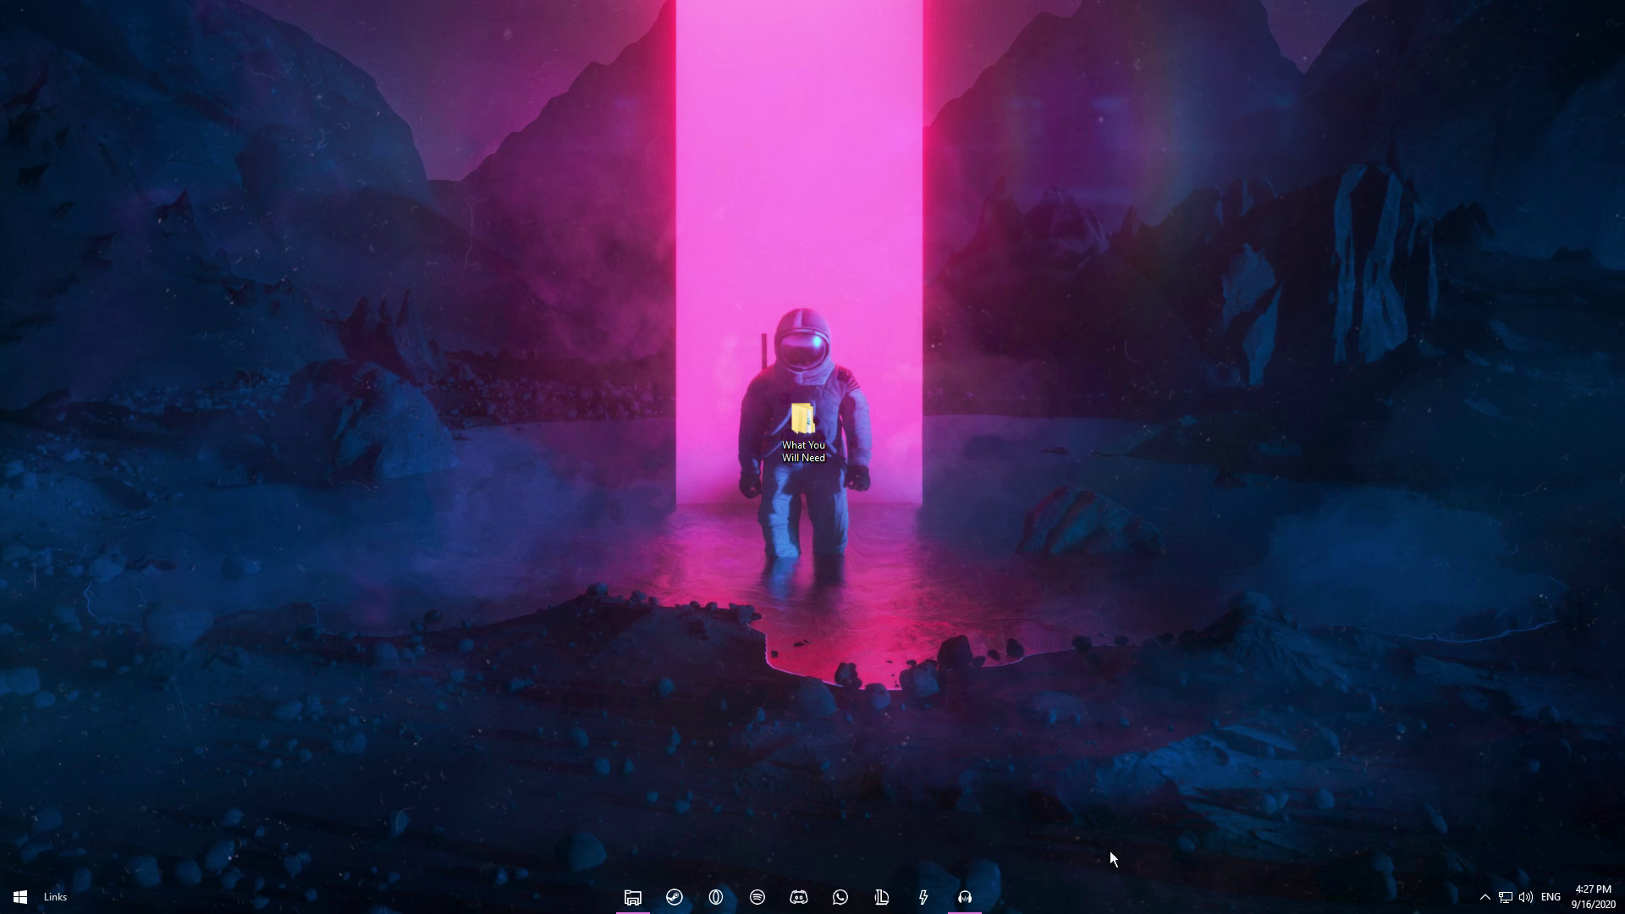
Step: Launch Icons8 Pichon from the Required folder inside What You Will Need
{"action": "double_click", "coordinate": [804, 434]}
{"action": "left_click", "coordinate": [844, 427]}
{"action": "double_click", "coordinate": [844, 430]}
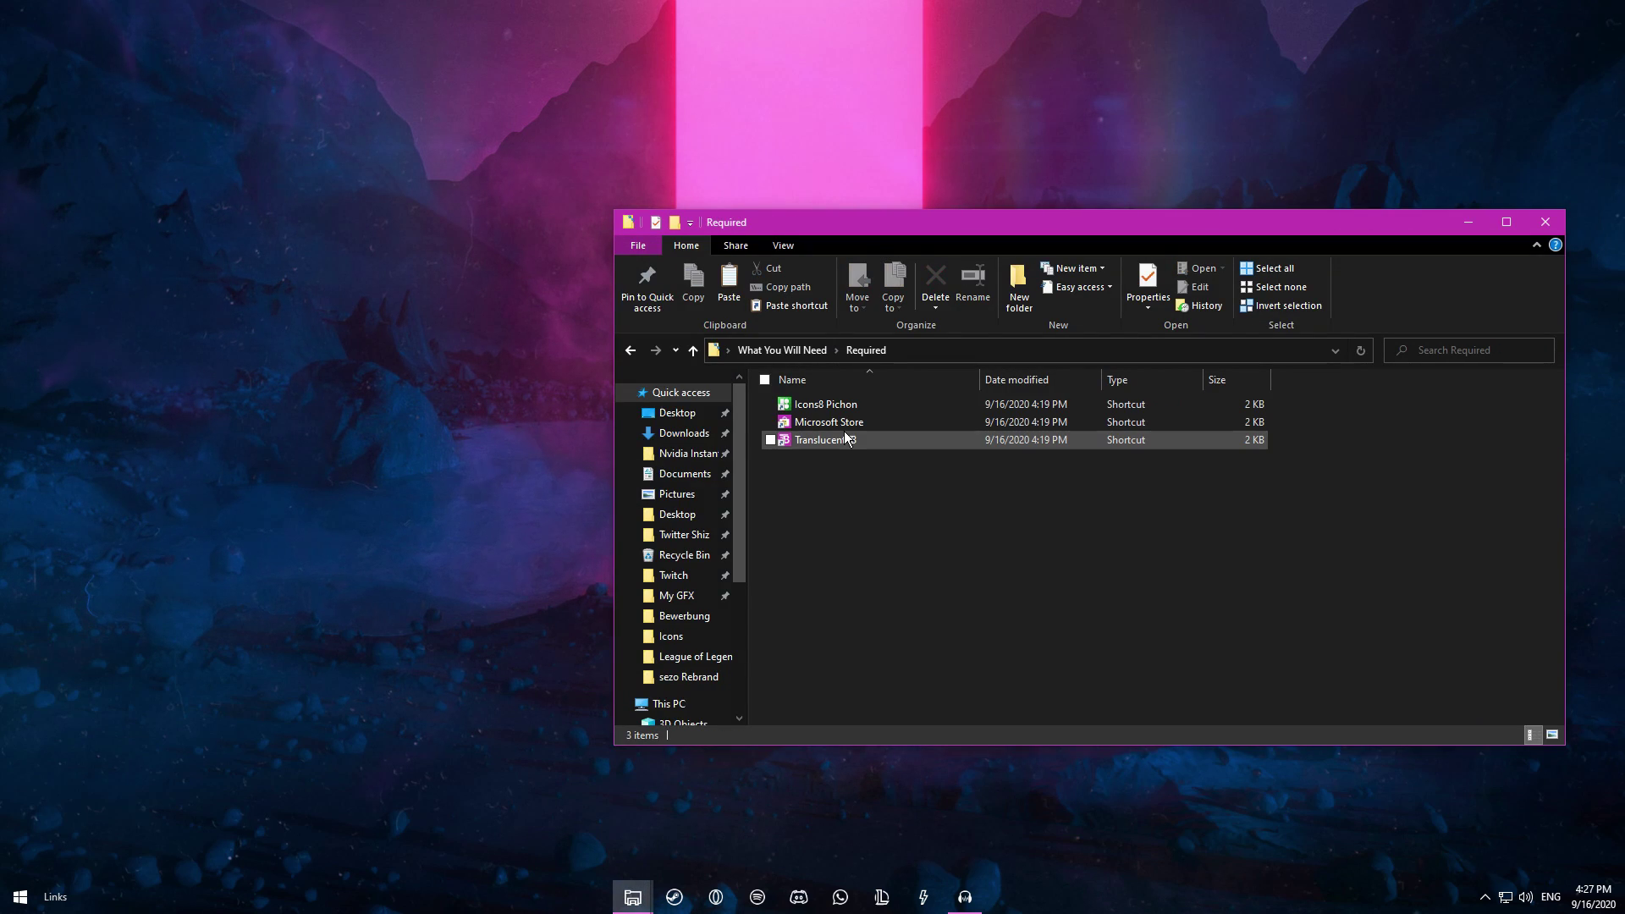
{"action": "double_click", "coordinate": [849, 406]}
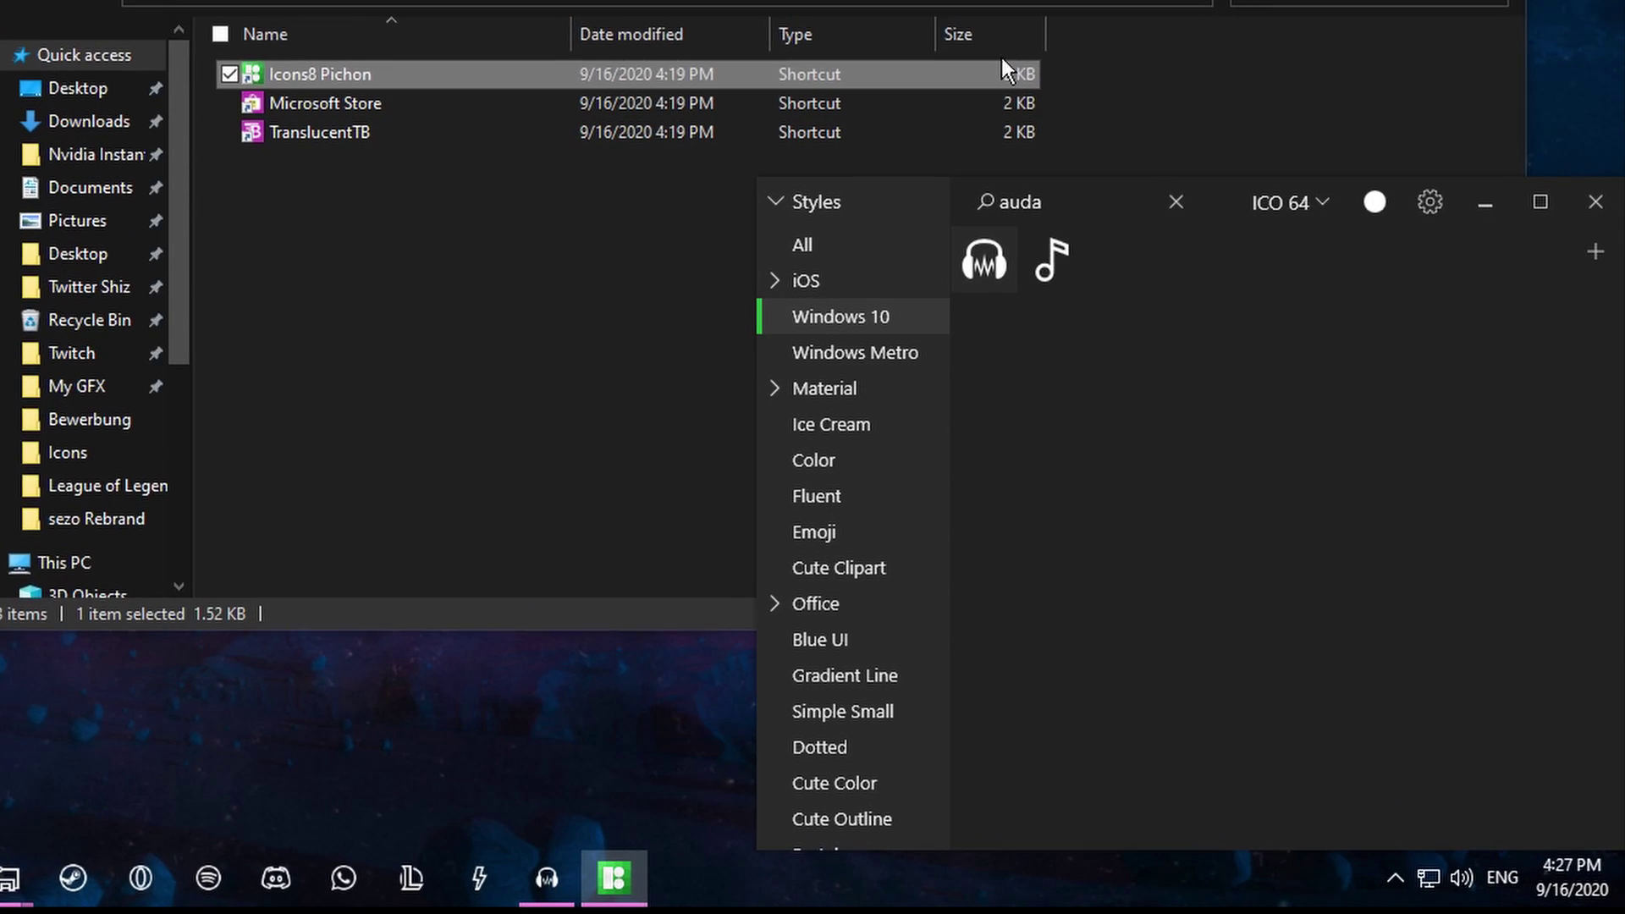
{"action": "key", "text": "alt+F4"}
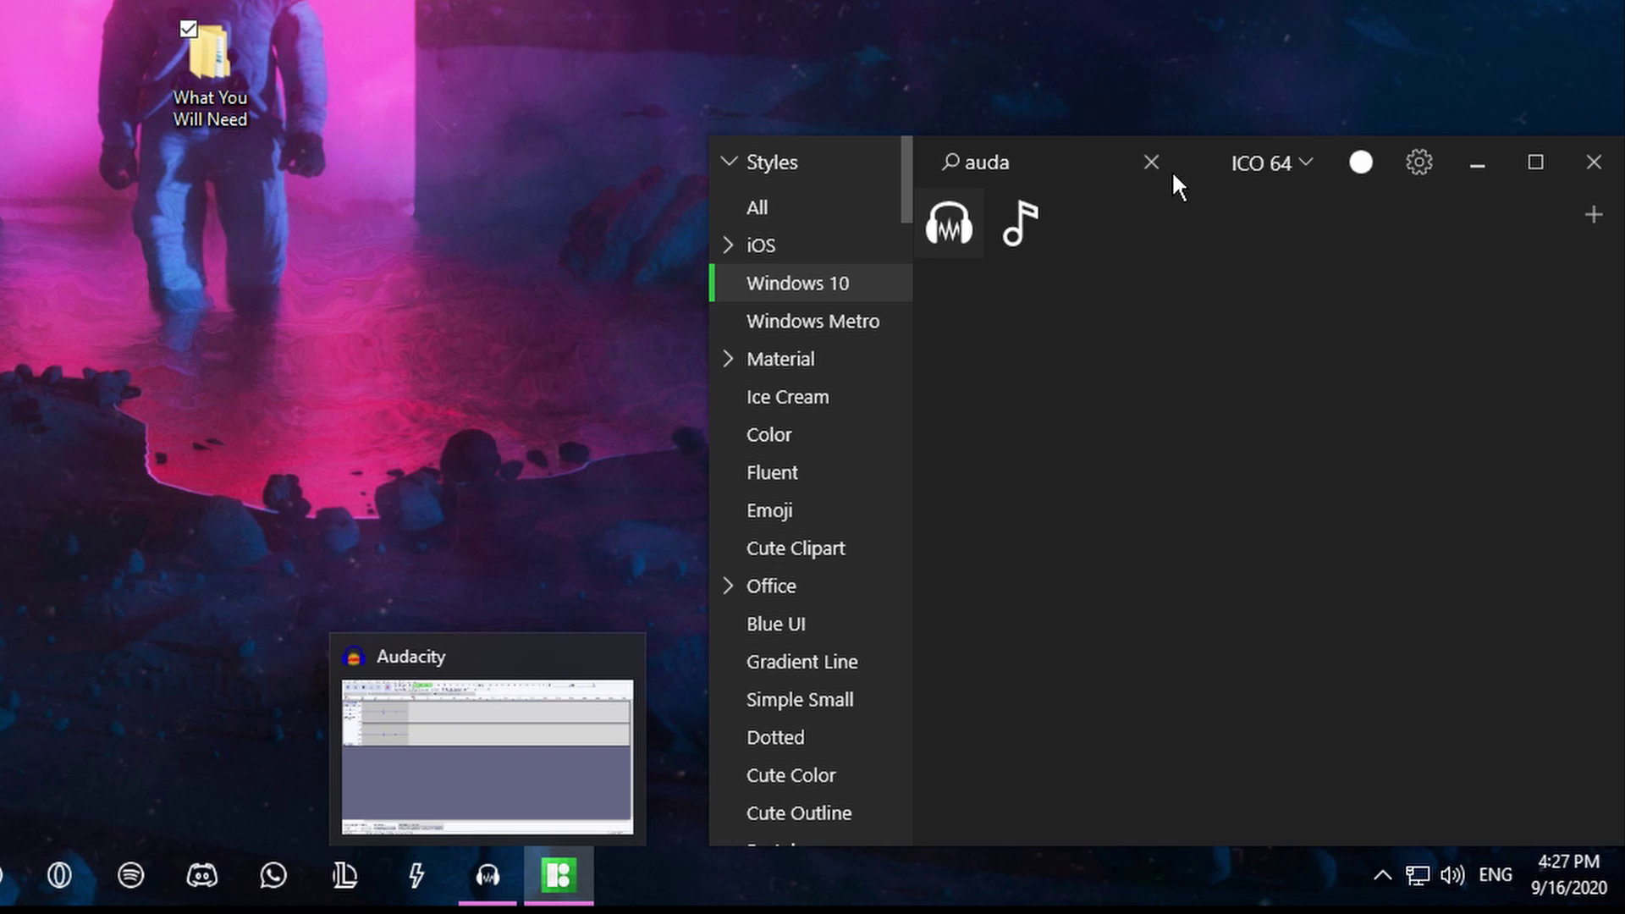
Step: Clear the old search, show All styles, and confirm the icon colour is #FFFFFF
{"action": "left_click", "coordinate": [1151, 162]}
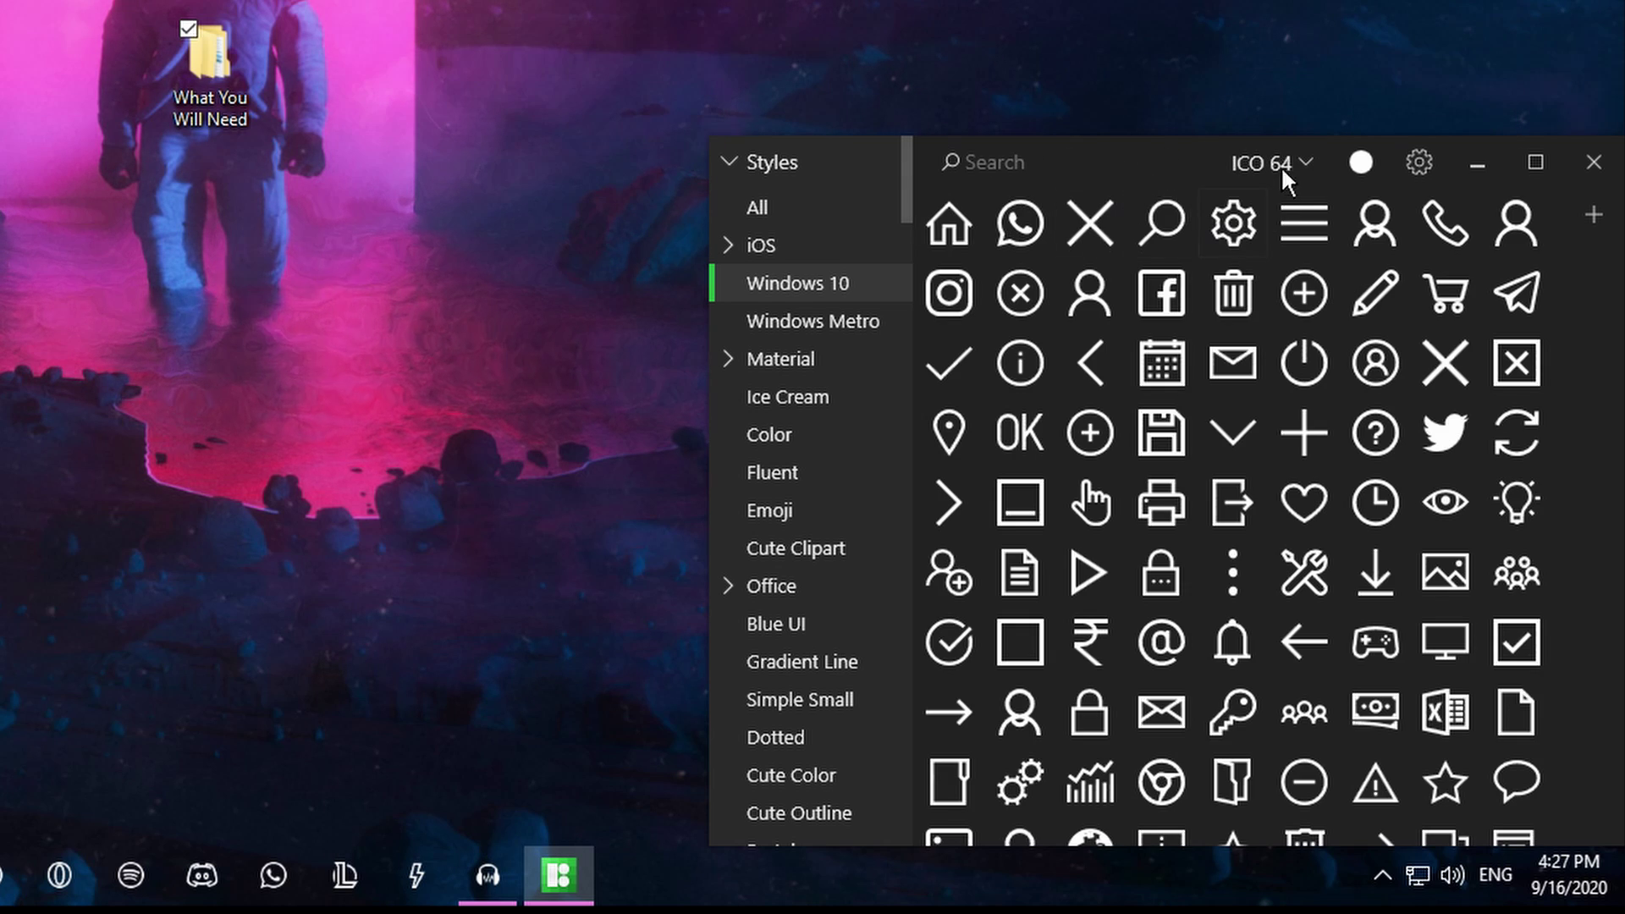
{"action": "left_click", "coordinate": [819, 208]}
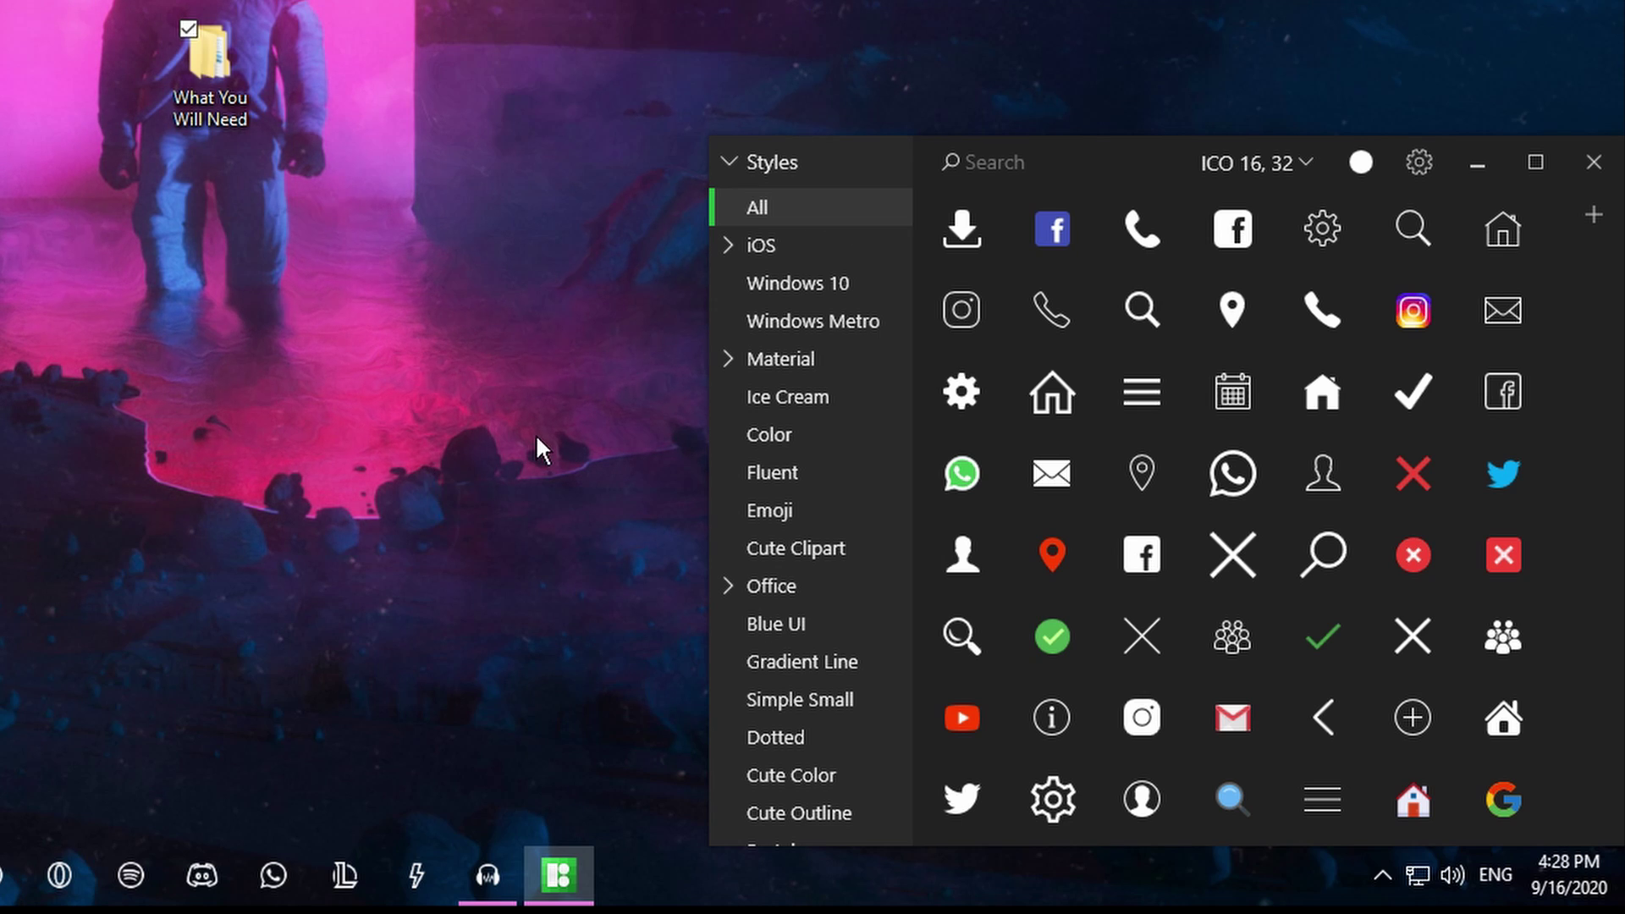
{"action": "left_click", "coordinate": [1360, 162]}
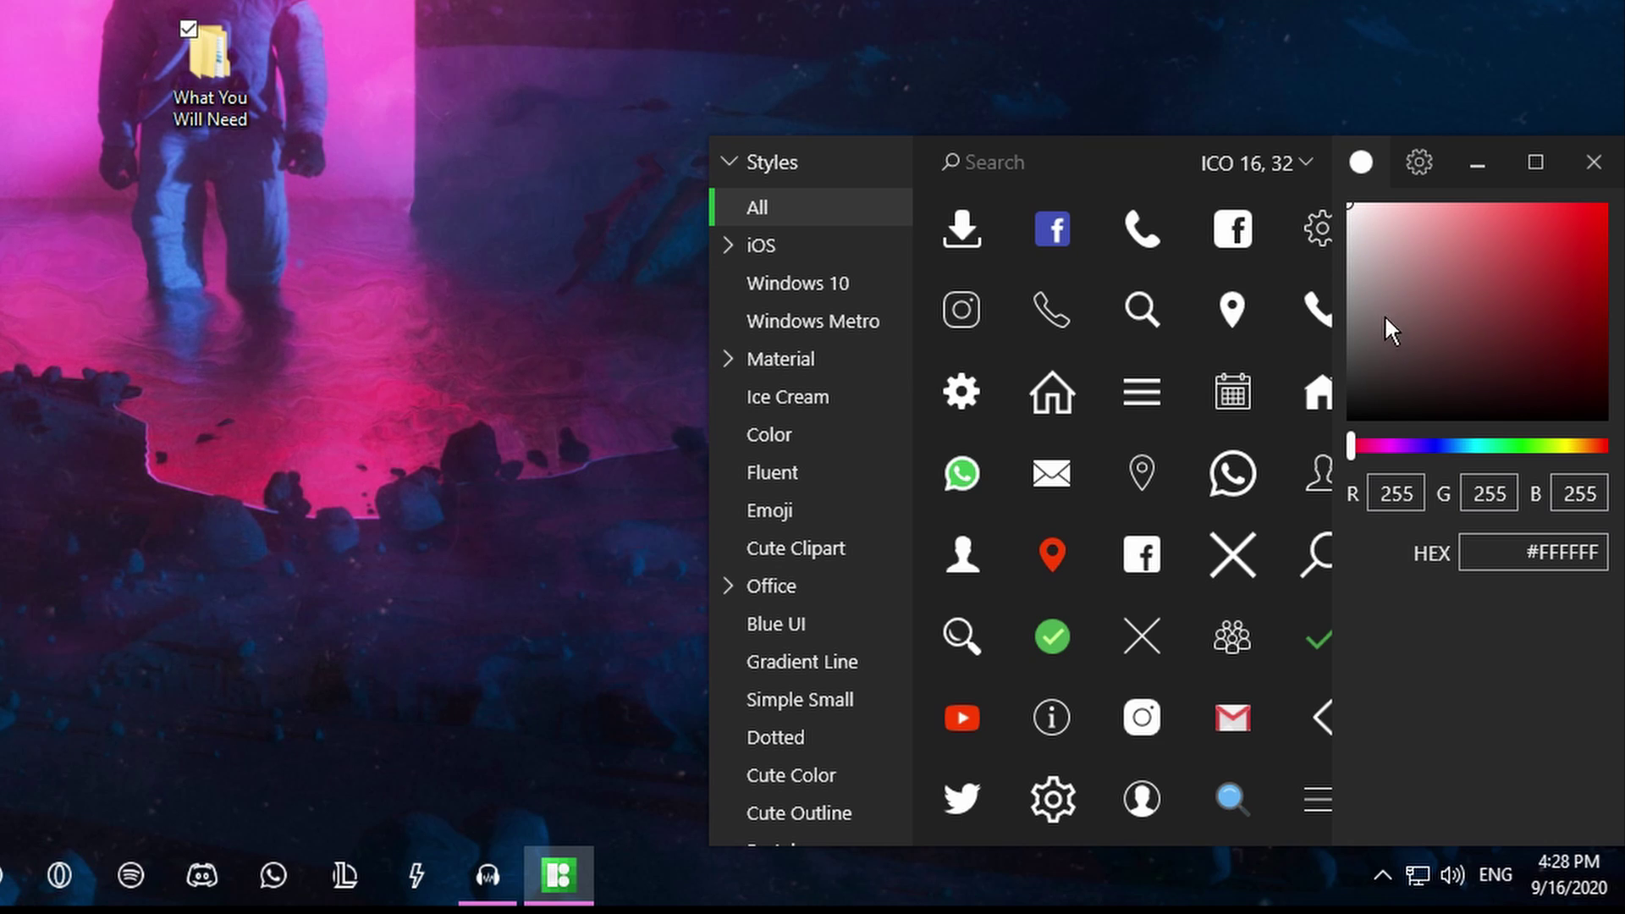
Step: Set the ICO download size to 64 px only, turning off 16 and 32 px
{"action": "left_click", "coordinate": [1253, 162]}
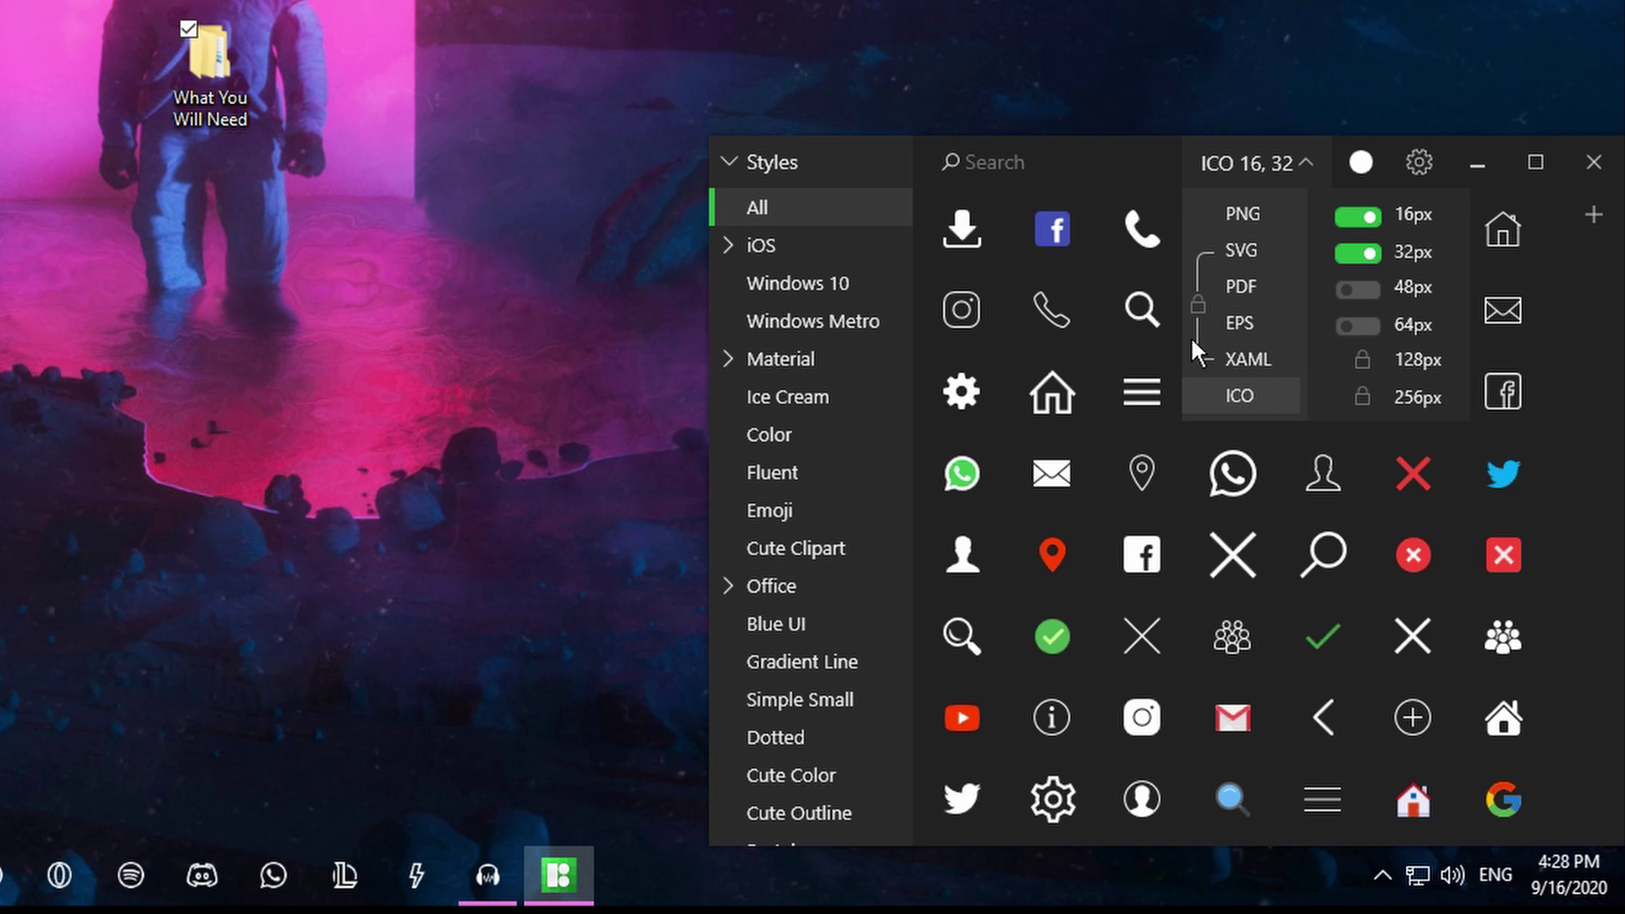
{"action": "left_click", "coordinate": [1361, 321]}
{"action": "left_click", "coordinate": [1361, 217]}
{"action": "left_click", "coordinate": [1365, 254]}
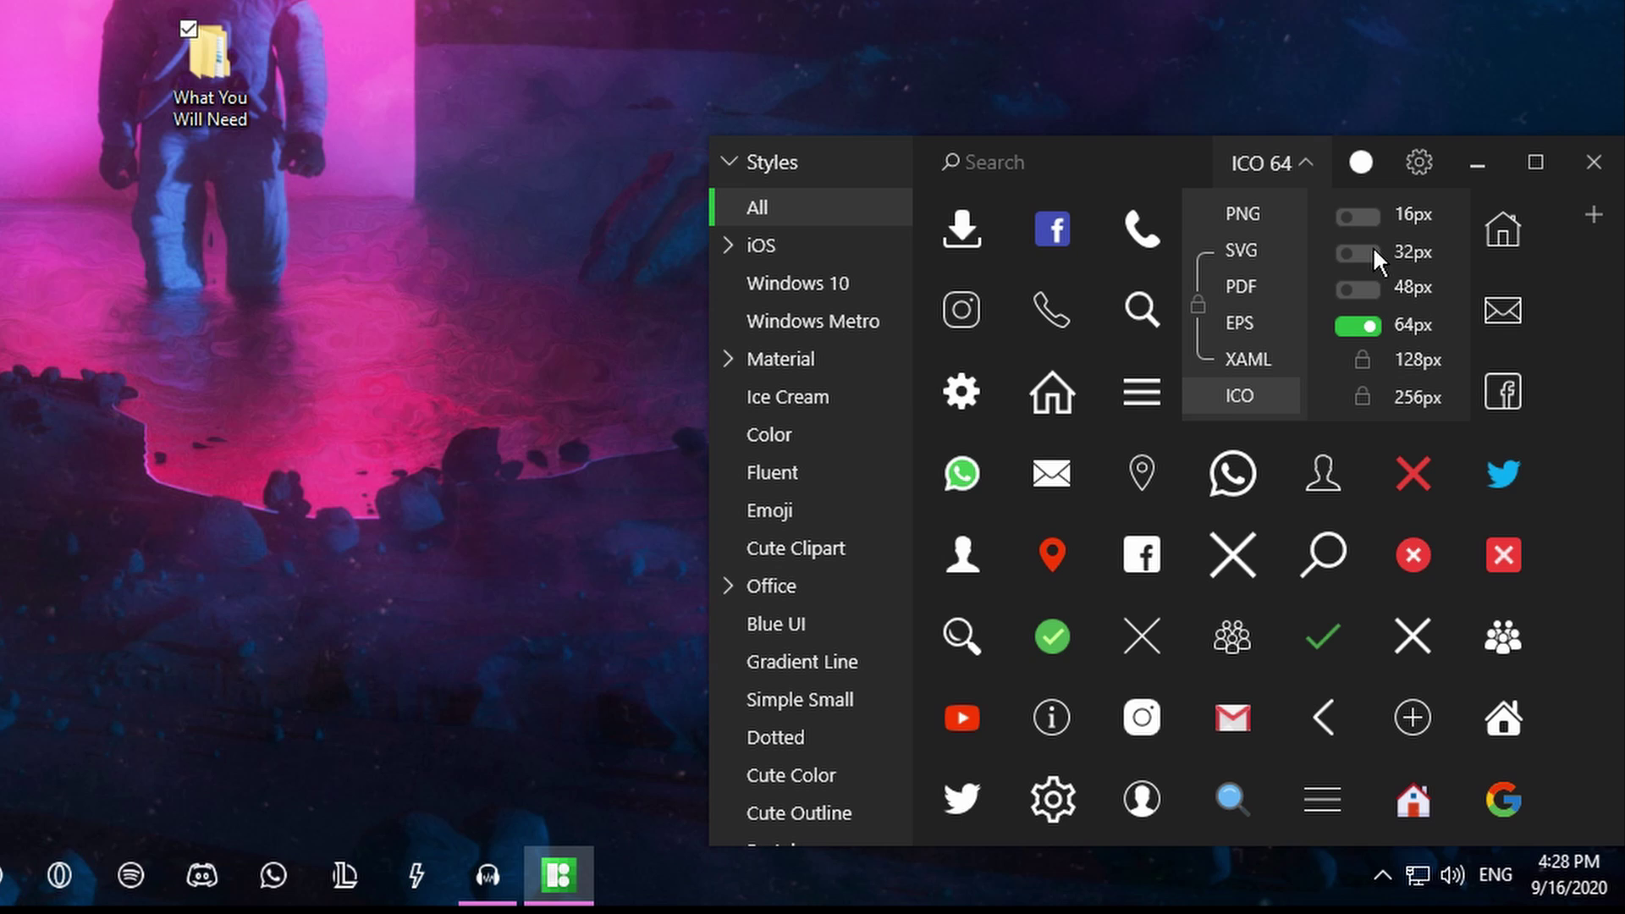
{"action": "left_click", "coordinate": [1278, 166]}
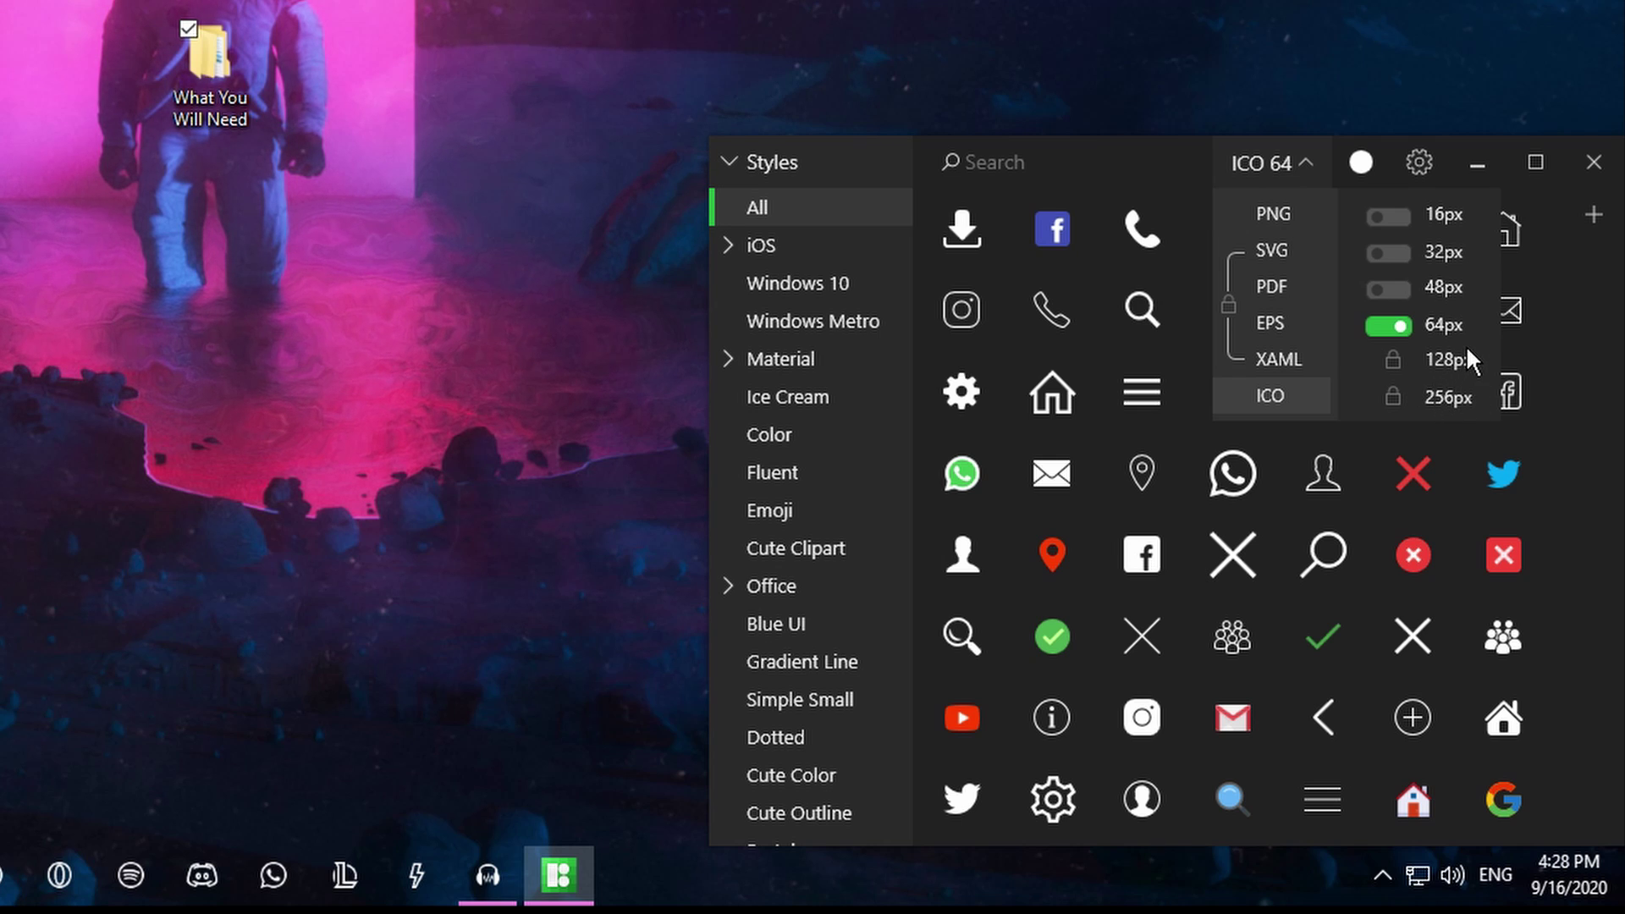
{"action": "left_click", "coordinate": [1304, 169]}
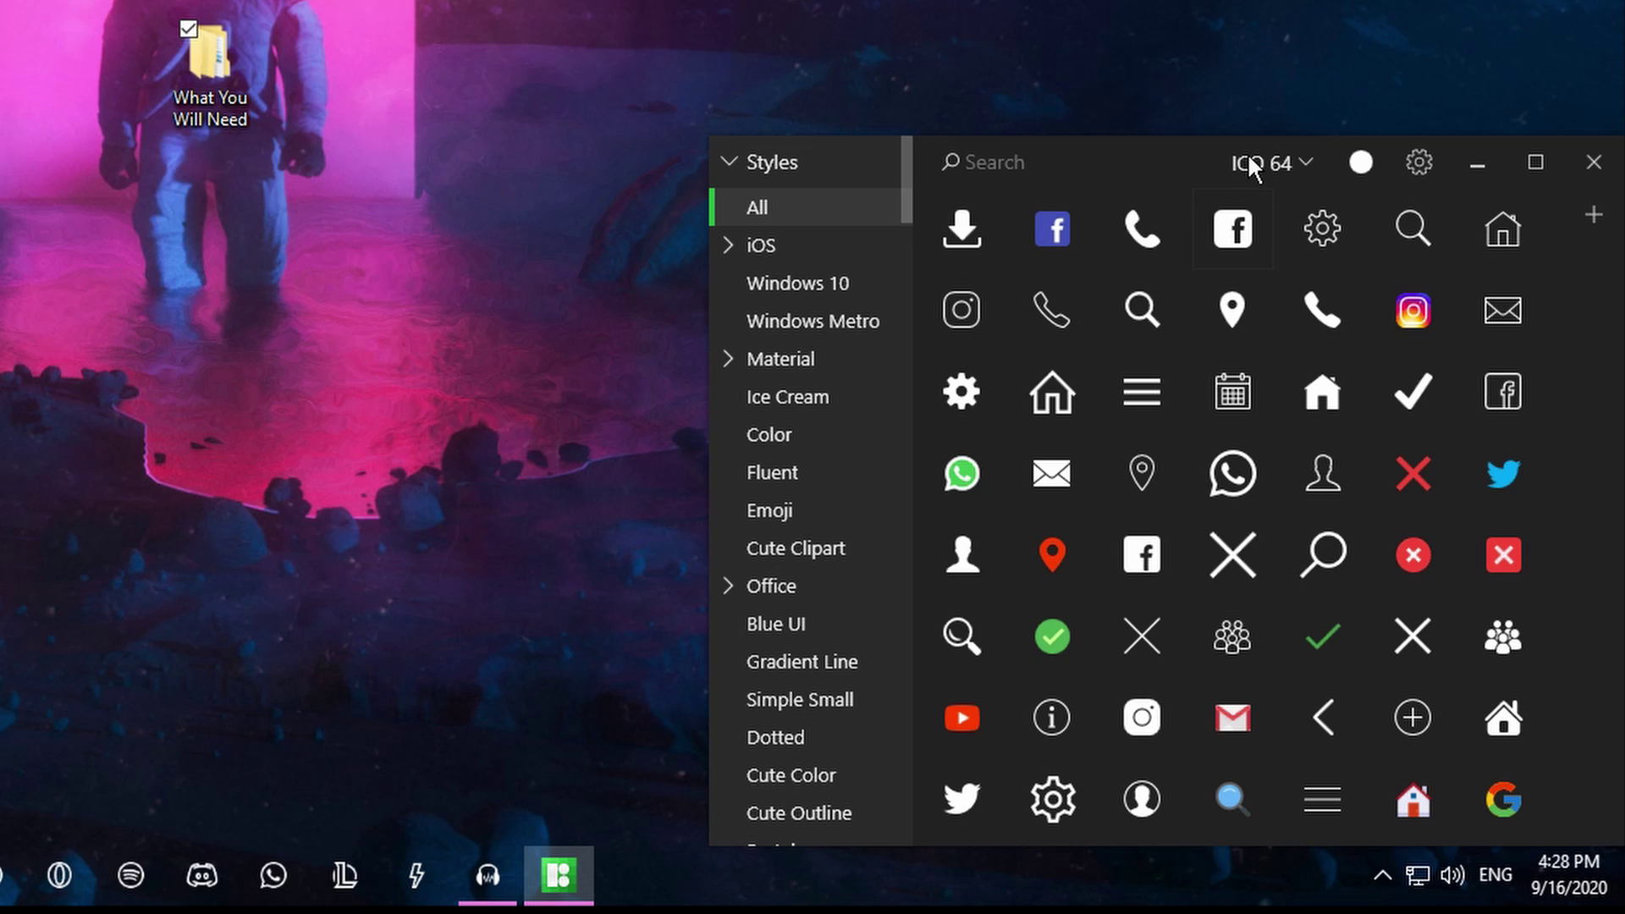
{"action": "left_click", "coordinate": [1292, 162]}
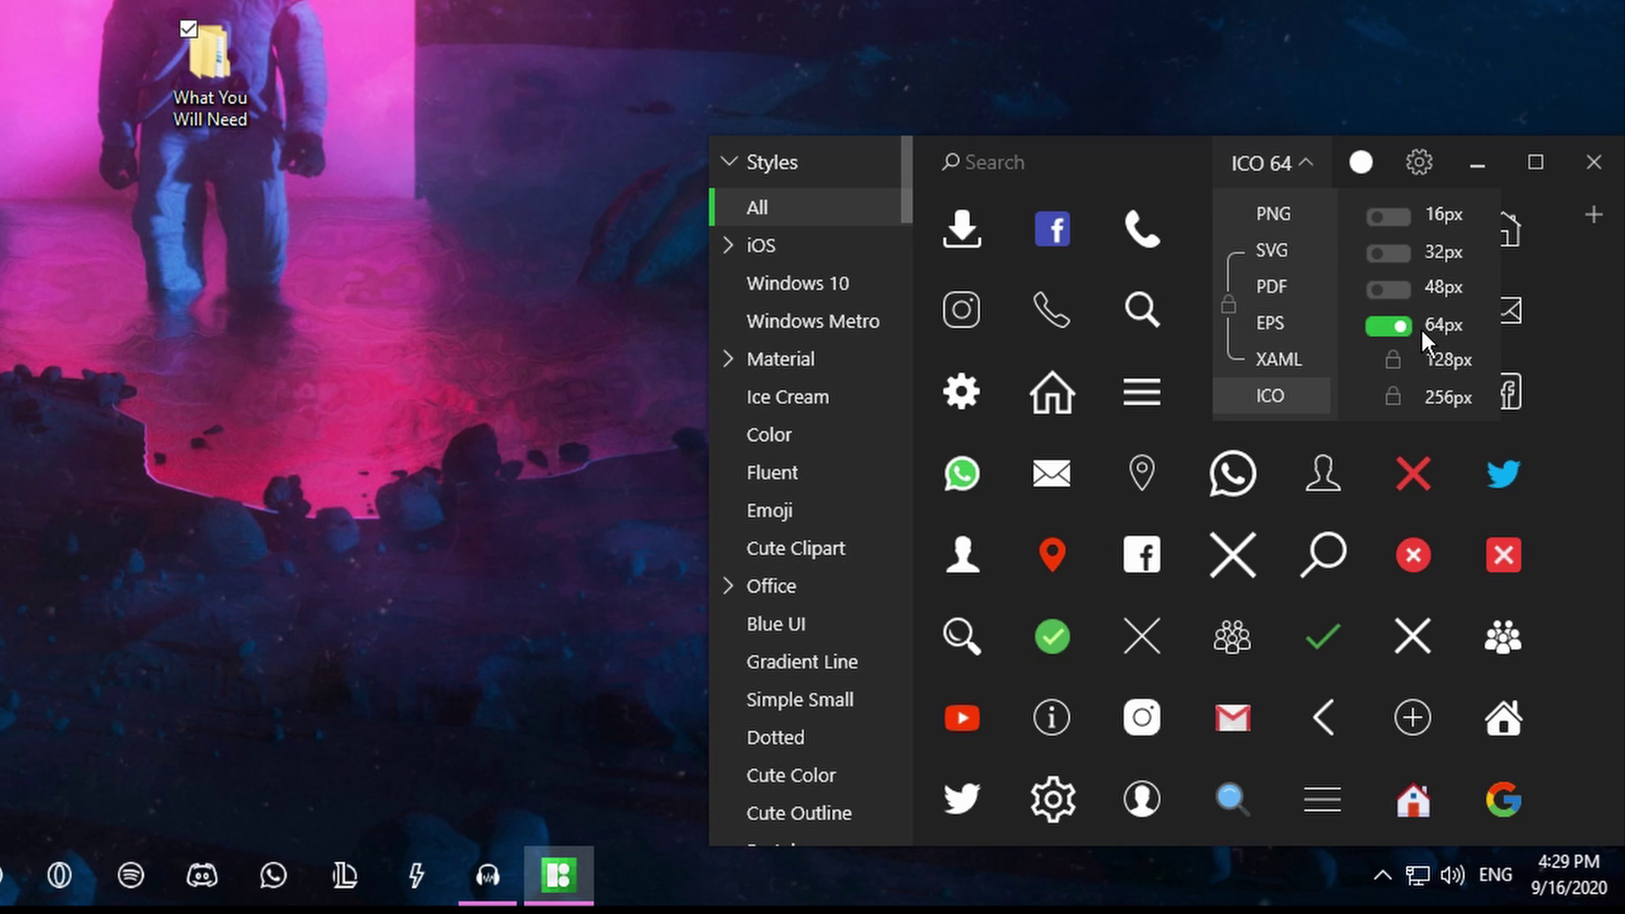
Step: Compare the Windows 10 and Gradient Line icon styles, settling on Windows 10
{"action": "left_click", "coordinate": [1243, 133]}
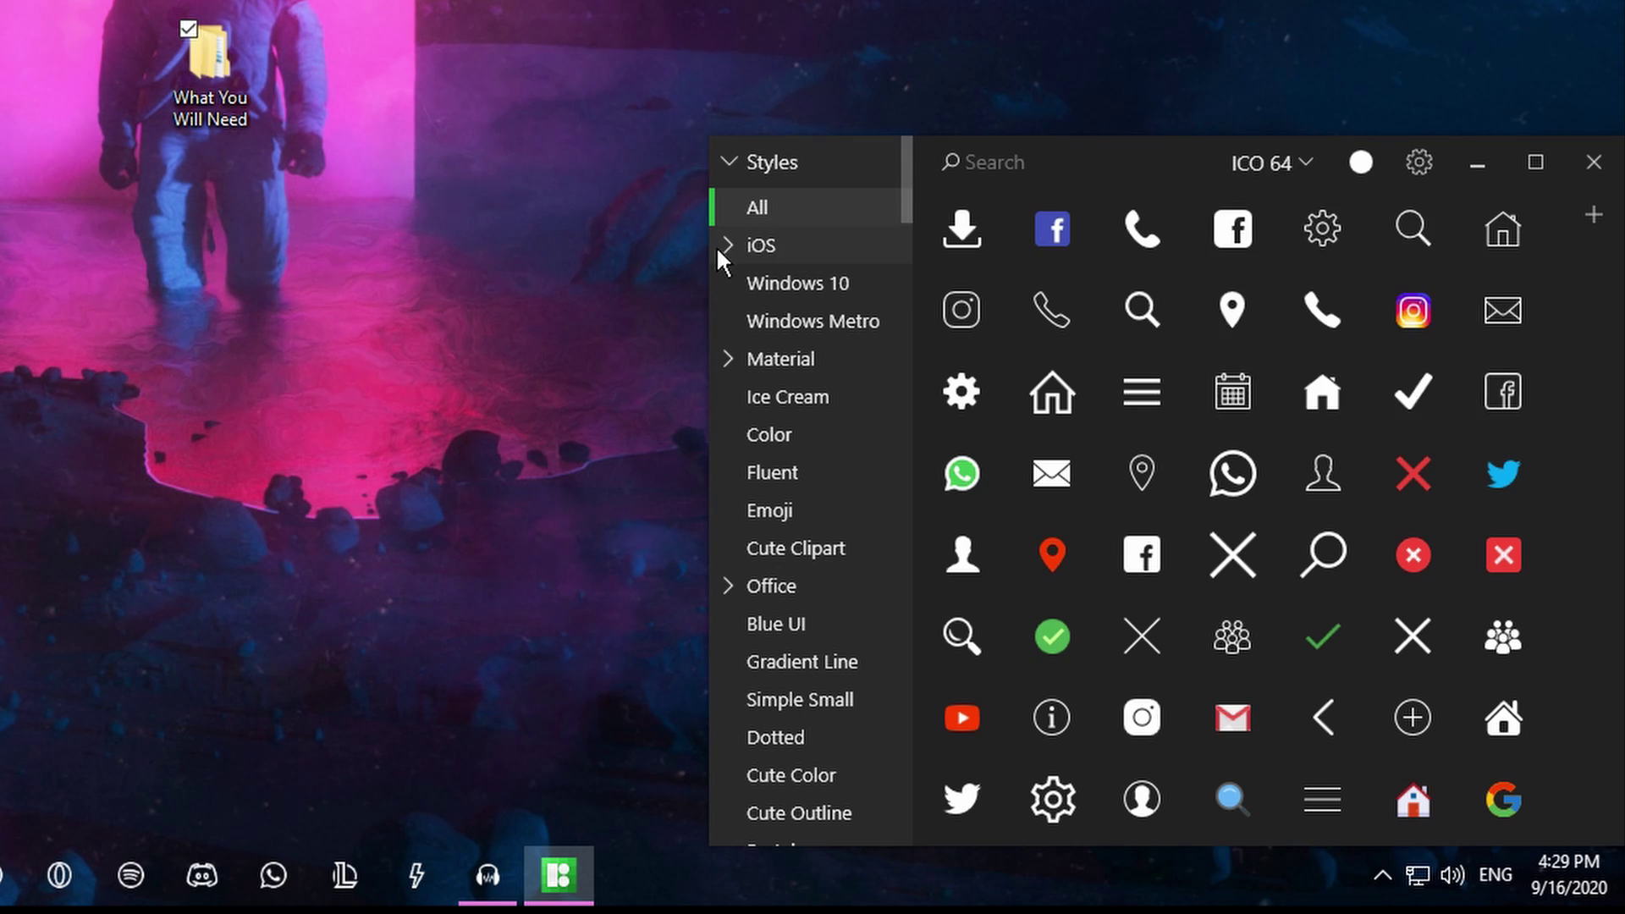
{"action": "left_click", "coordinate": [794, 284]}
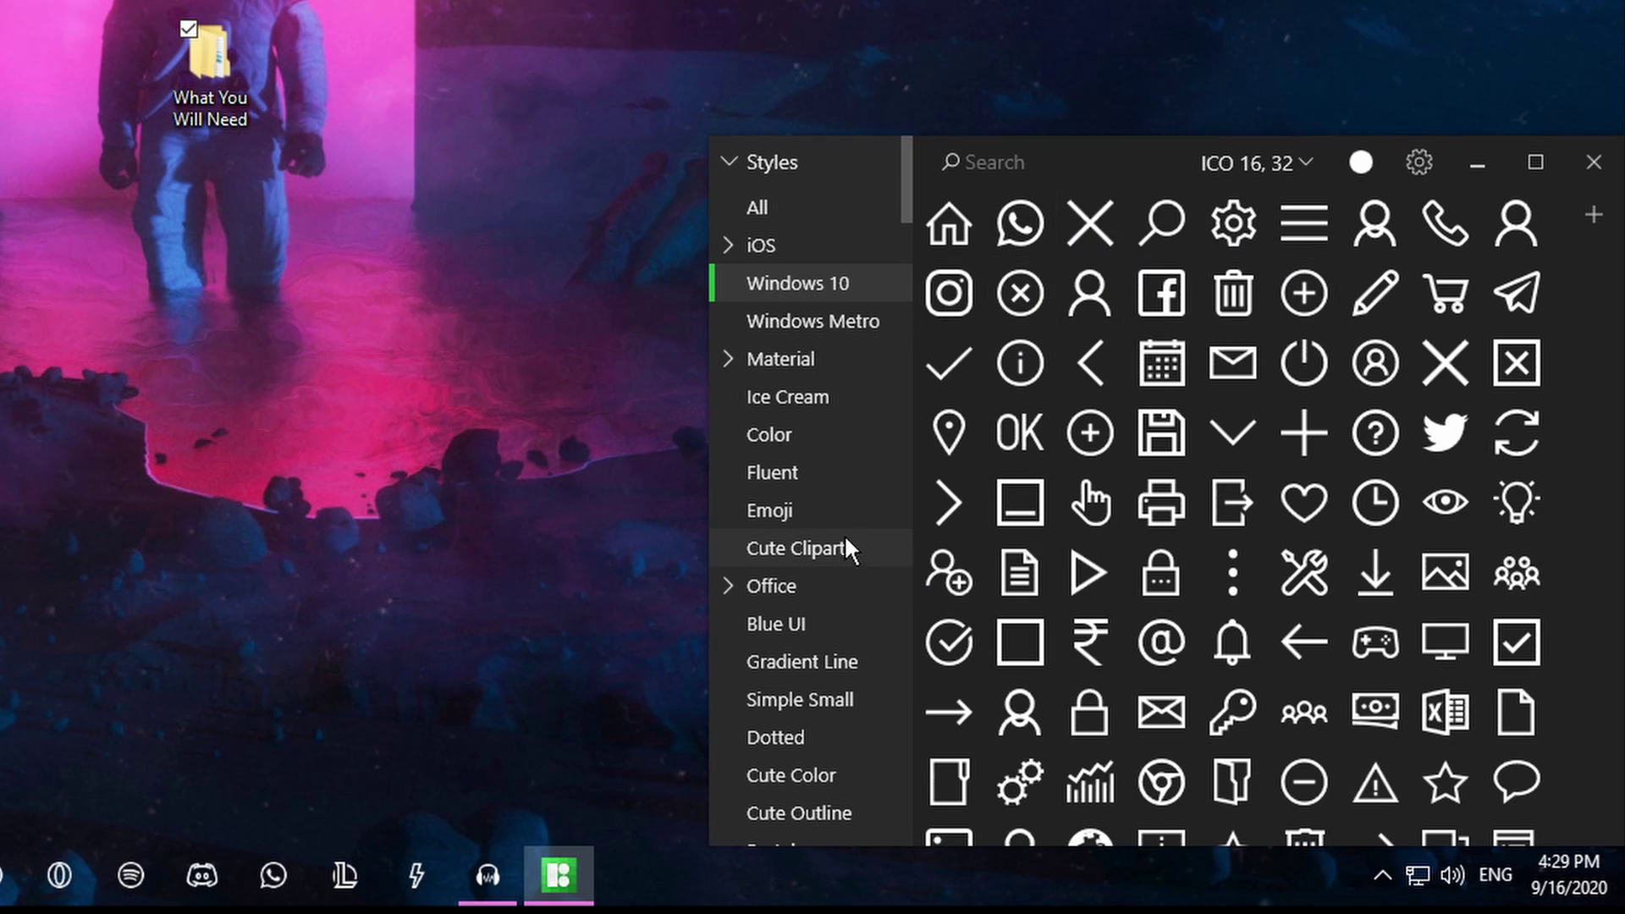
{"action": "scroll", "coordinate": [852, 518], "scroll_direction": "down", "scroll_amount": 3}
{"action": "scroll", "coordinate": [795, 338], "scroll_direction": "down", "scroll_amount": 3}
{"action": "scroll", "coordinate": [805, 330], "scroll_direction": "up", "scroll_amount": 5}
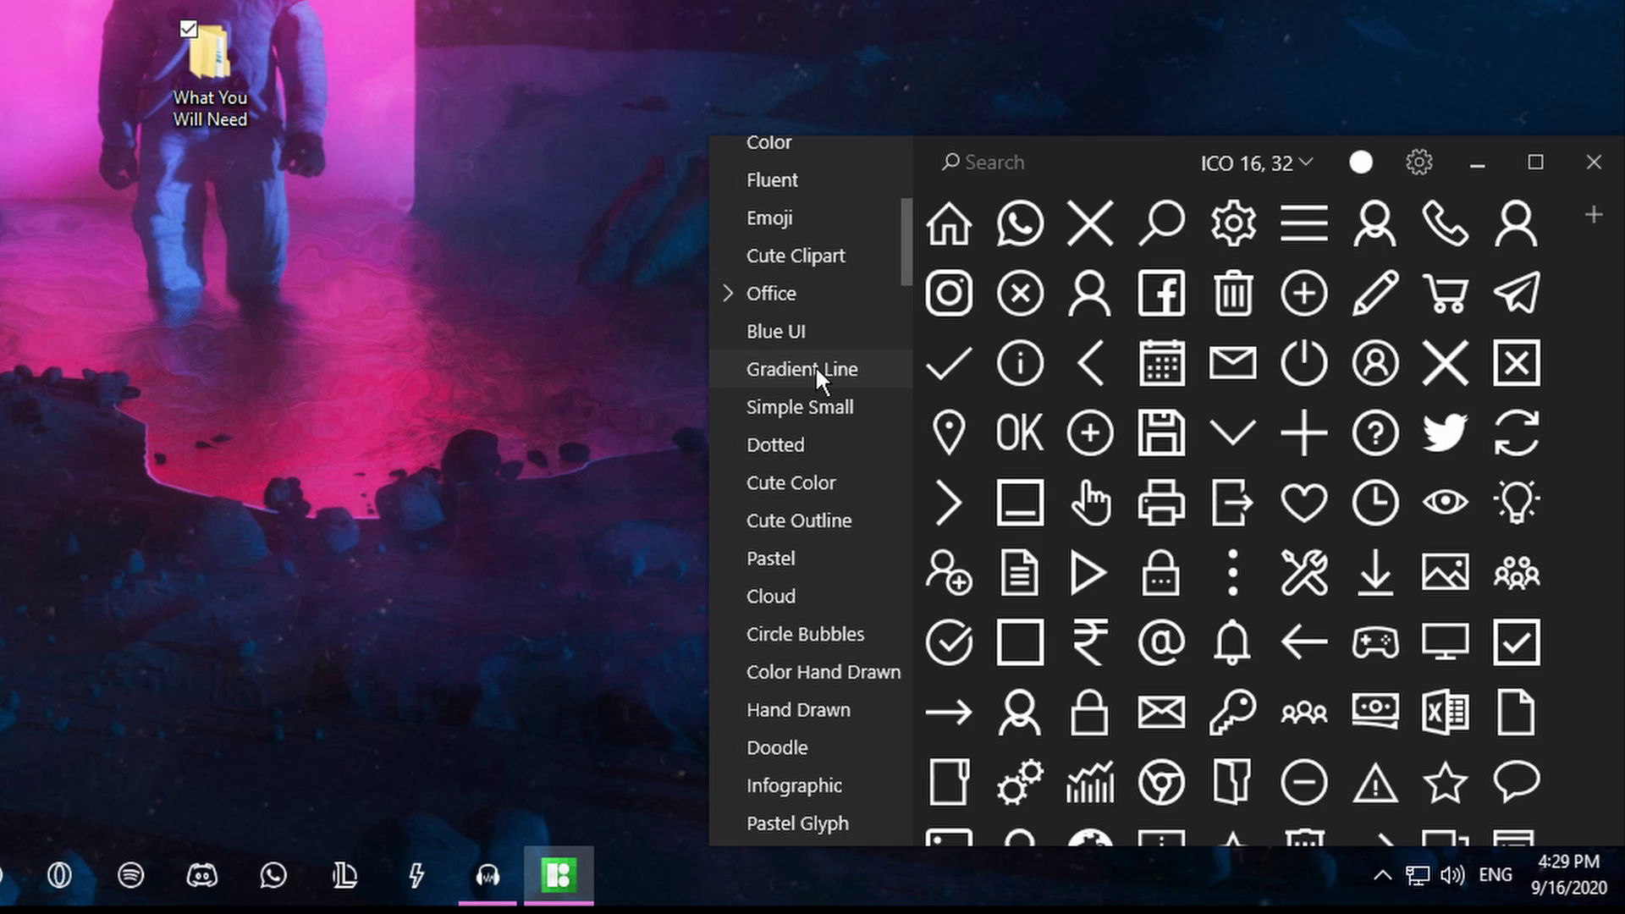
{"action": "left_click", "coordinate": [815, 367]}
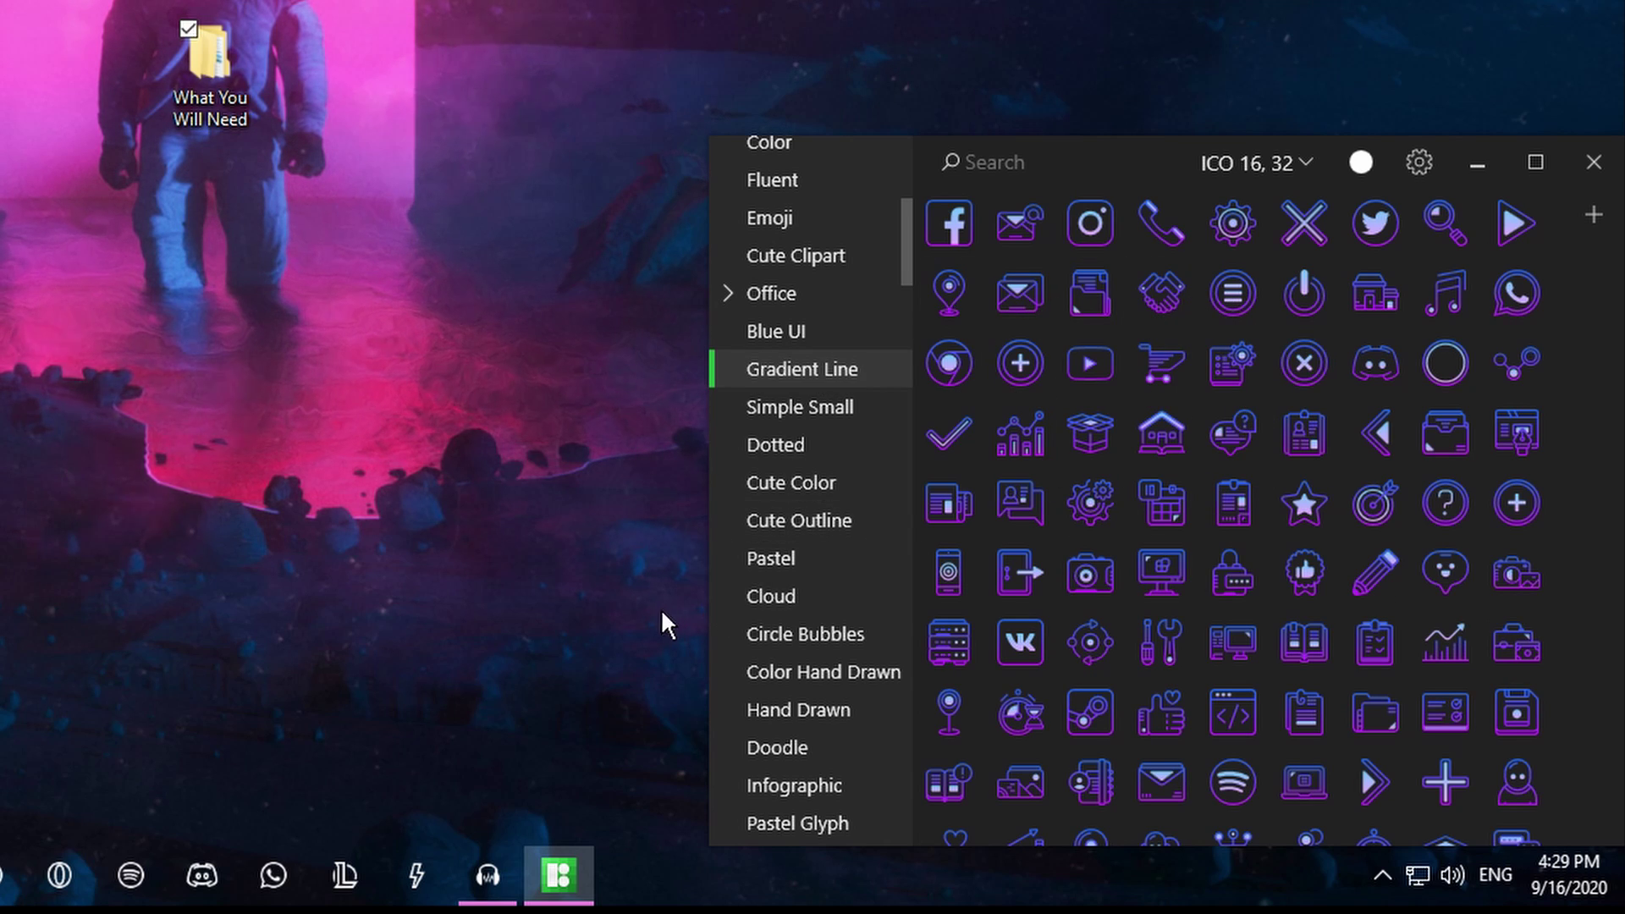
{"action": "scroll", "coordinate": [897, 516], "scroll_direction": "up", "scroll_amount": 3}
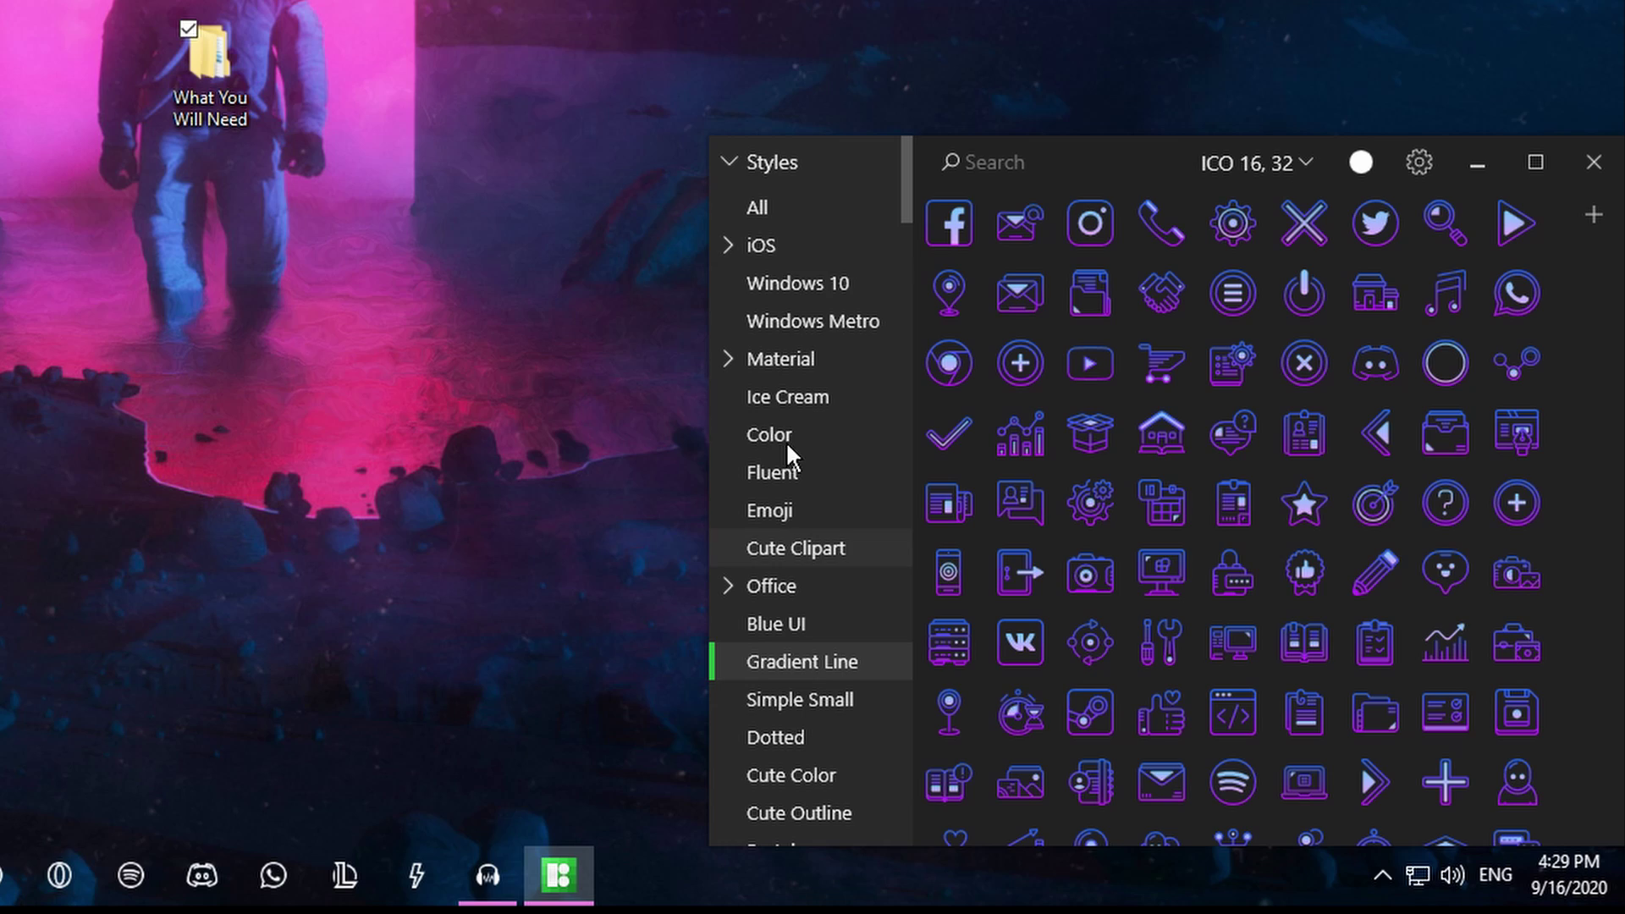
{"action": "left_click", "coordinate": [793, 292]}
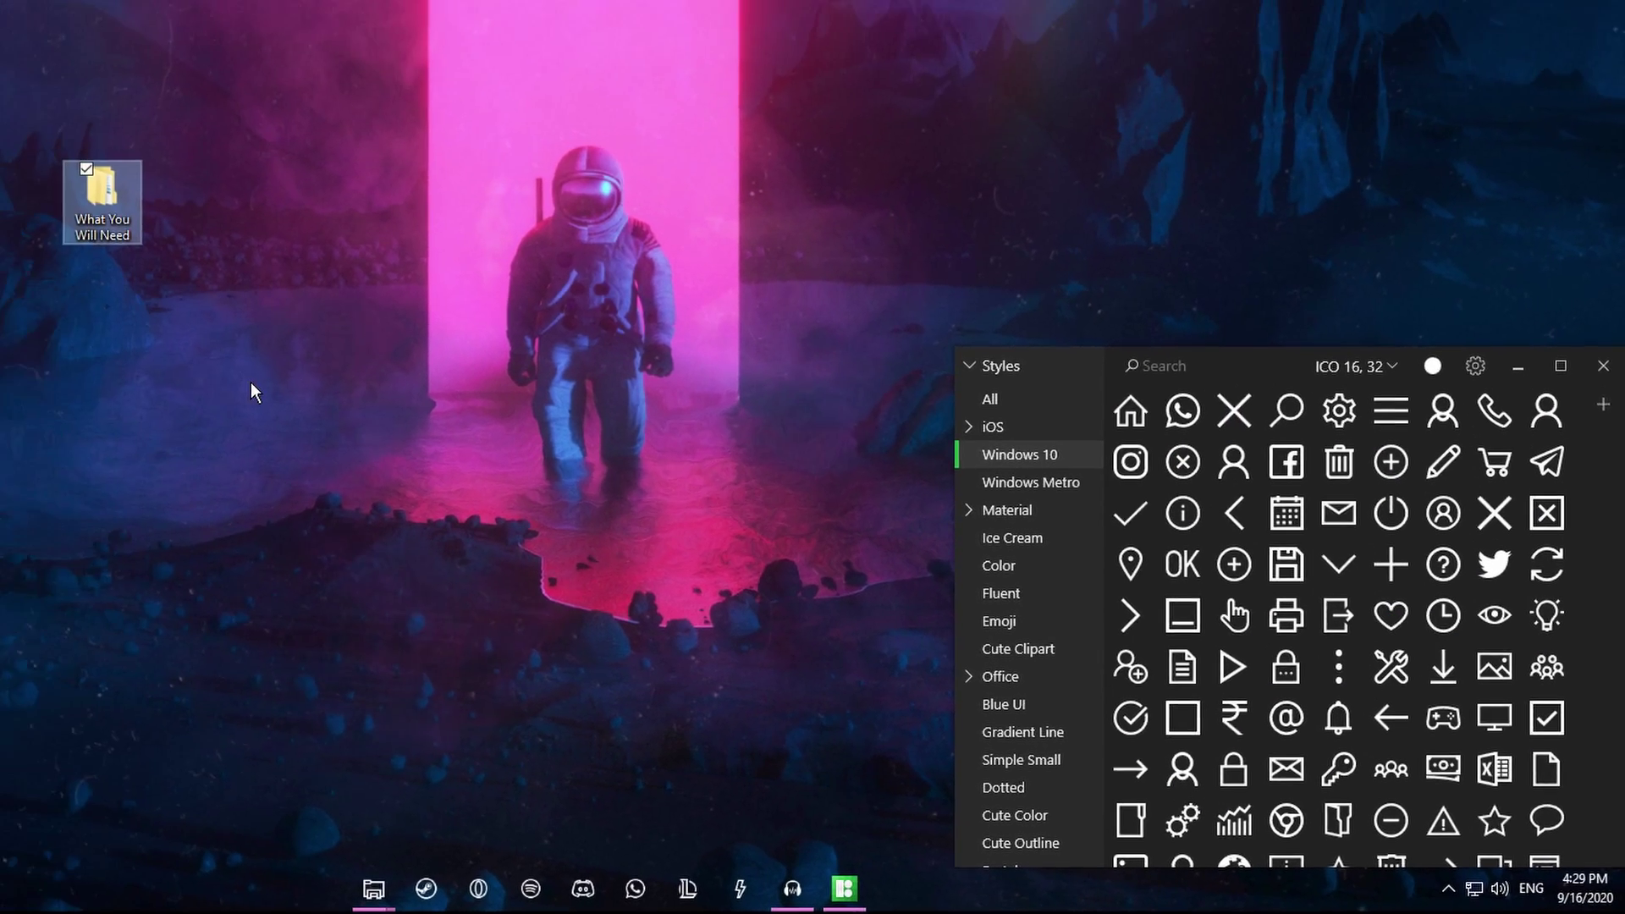
Step: Create a desktop folder named Icons, place it below the other folder, and open it
{"action": "right_click", "coordinate": [538, 497]}
{"action": "mouse_move", "coordinate": [592, 658]}
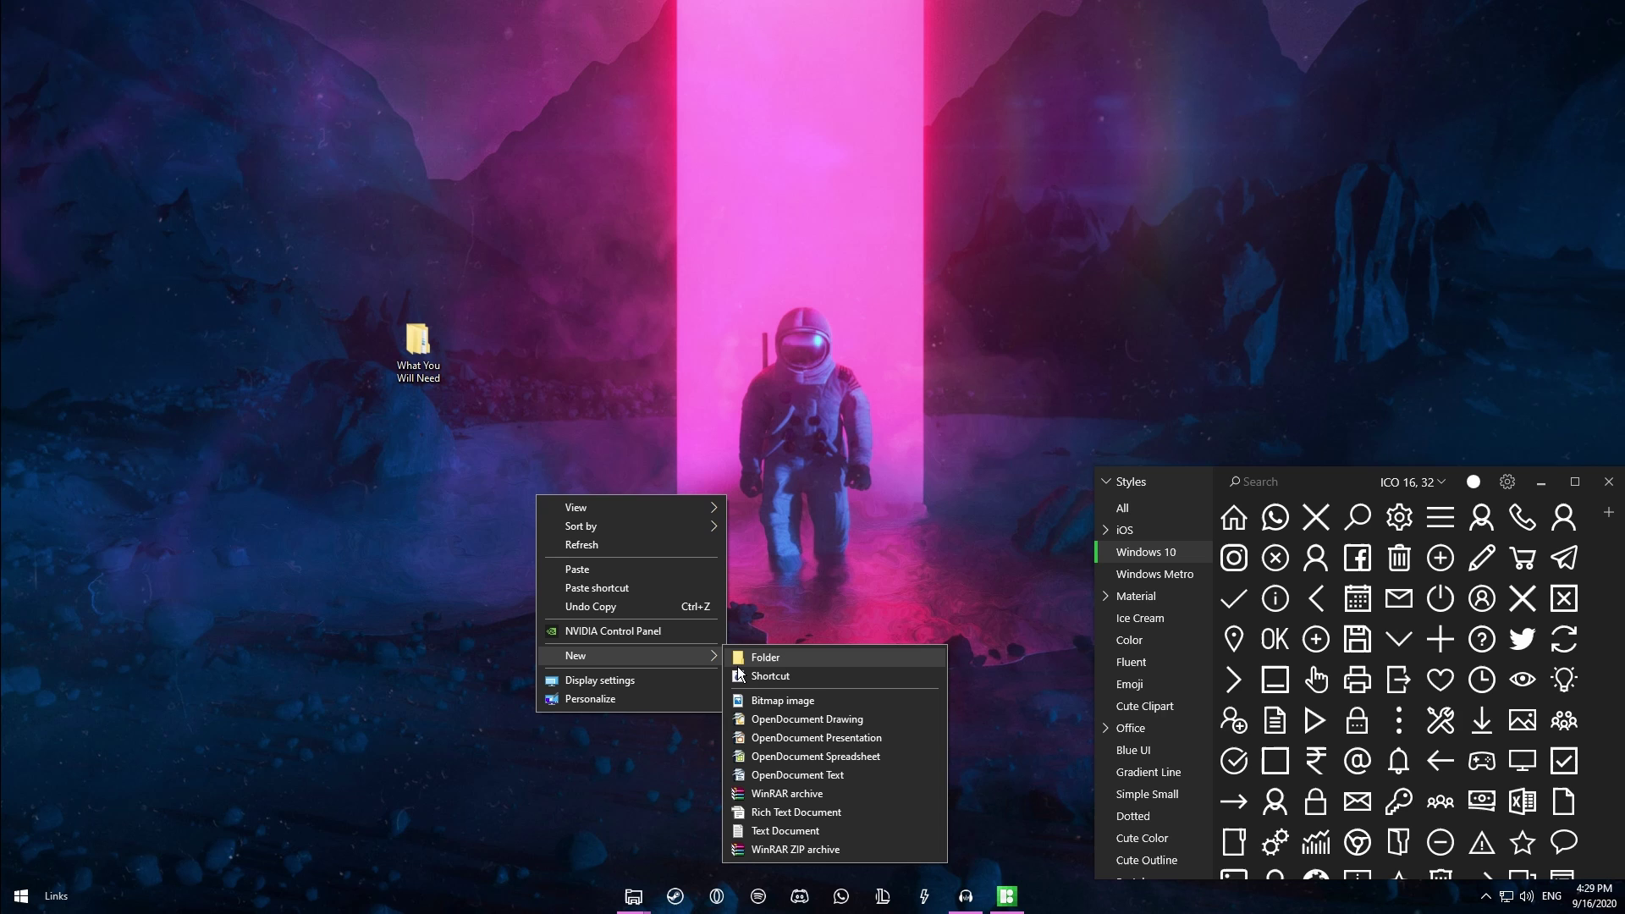
{"action": "left_click", "coordinate": [801, 662]}
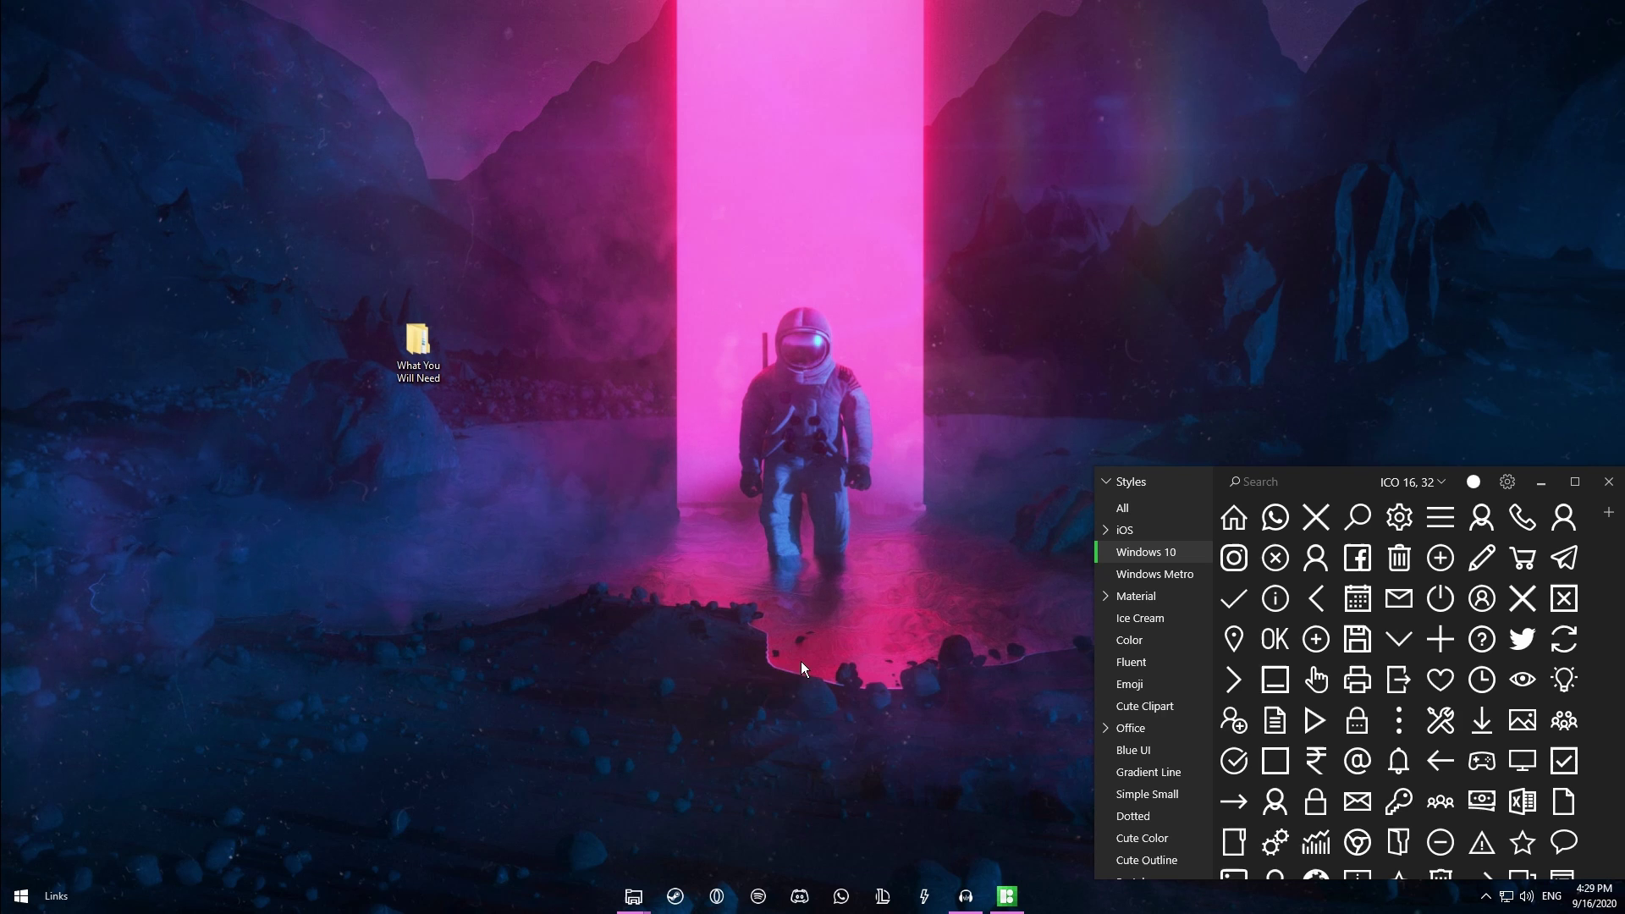
{"action": "type", "text": "Icons"}
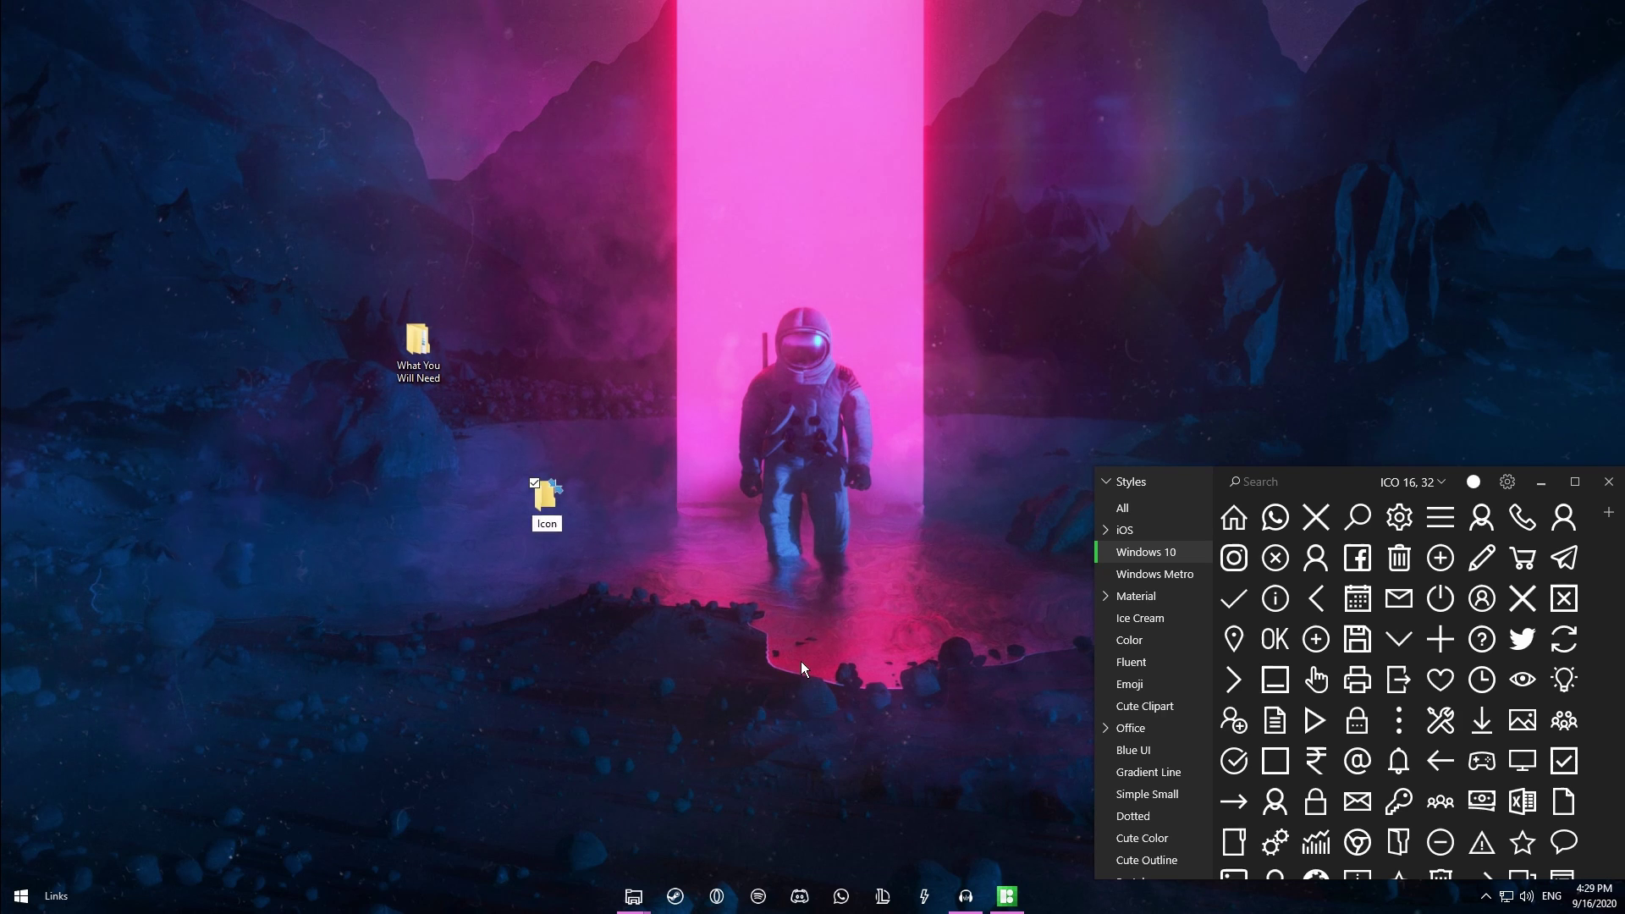
{"action": "key", "text": "Return"}
{"action": "left_click_drag", "start_coordinate": [546, 498], "coordinate": [420, 440]}
{"action": "double_click", "coordinate": [421, 440]}
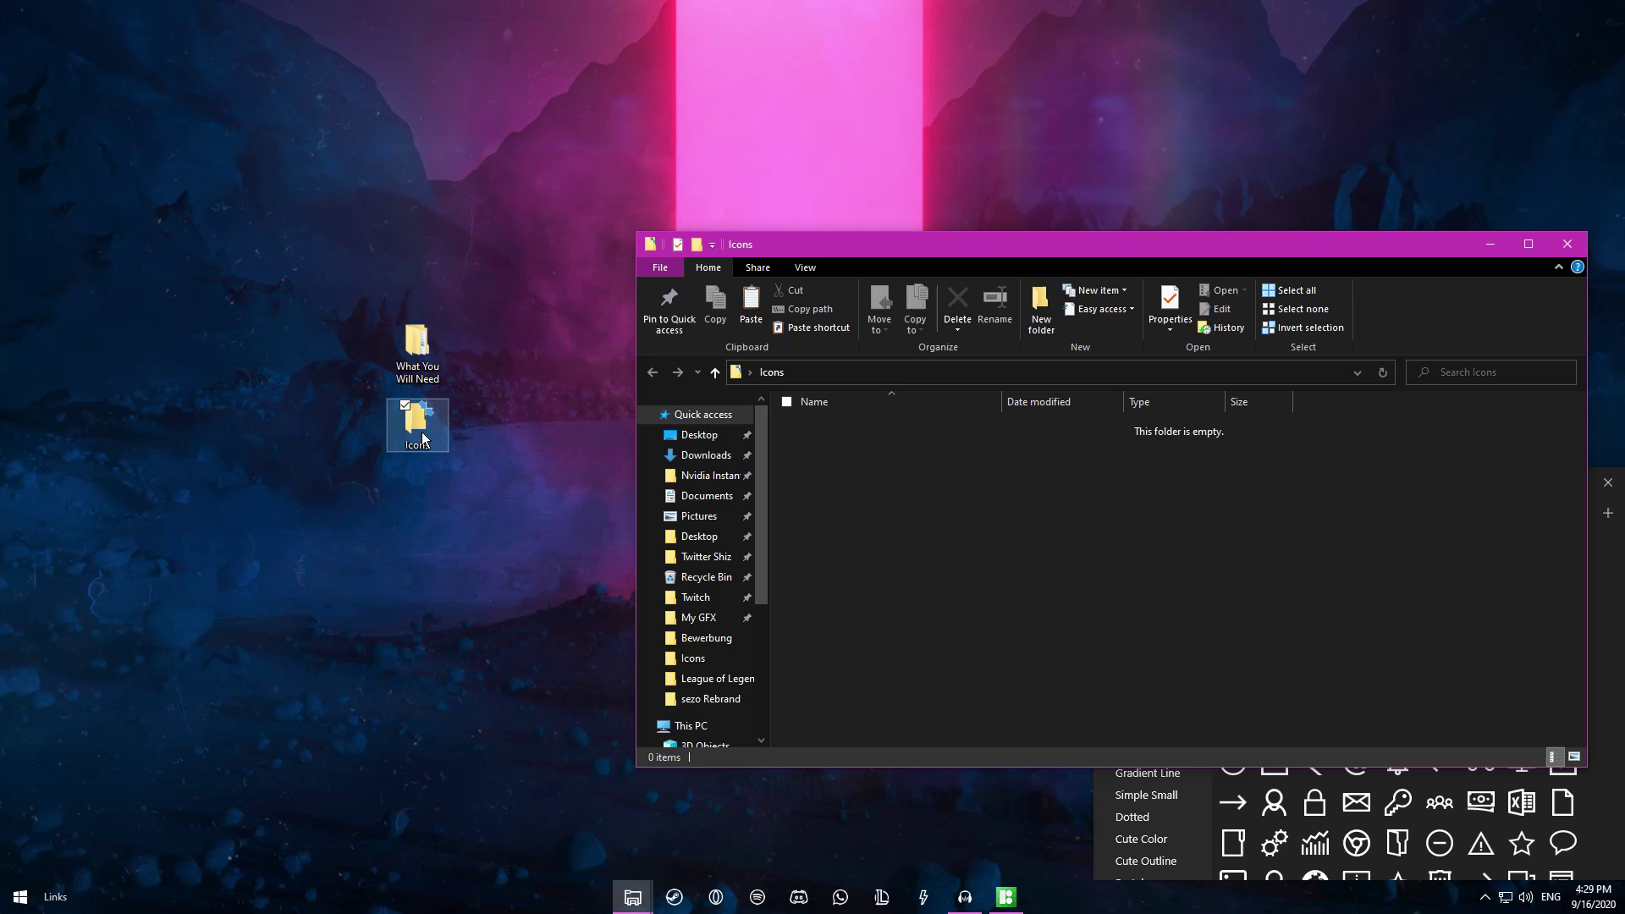
{"action": "left_click_drag", "start_coordinate": [1067, 228], "coordinate": [460, 128]}
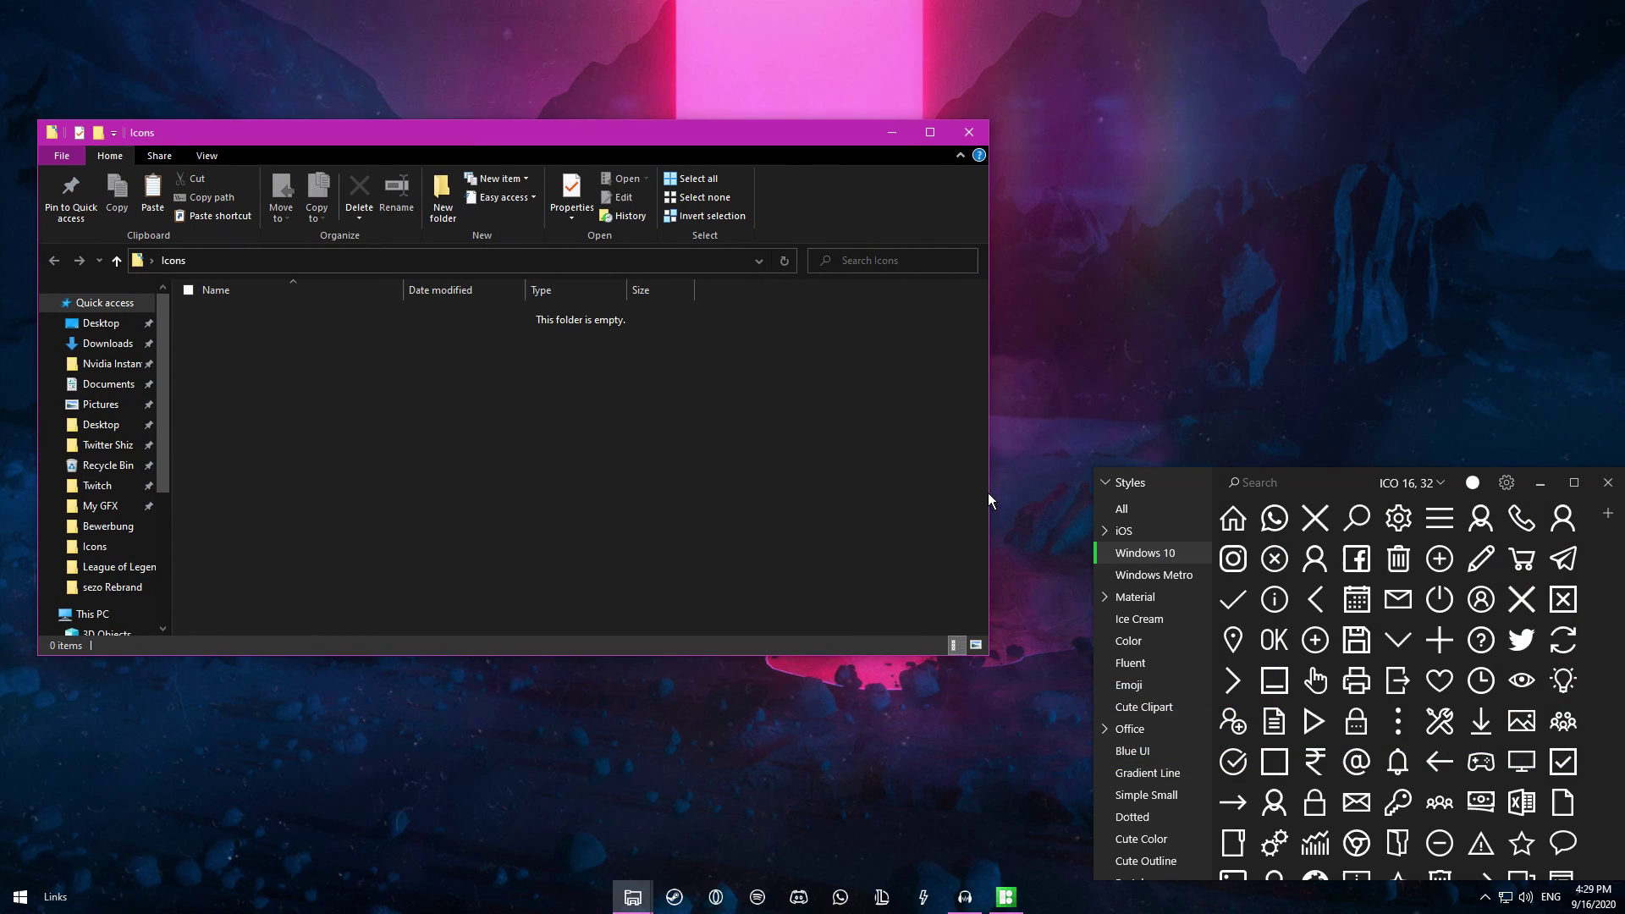
{"action": "left_click", "coordinate": [1303, 501]}
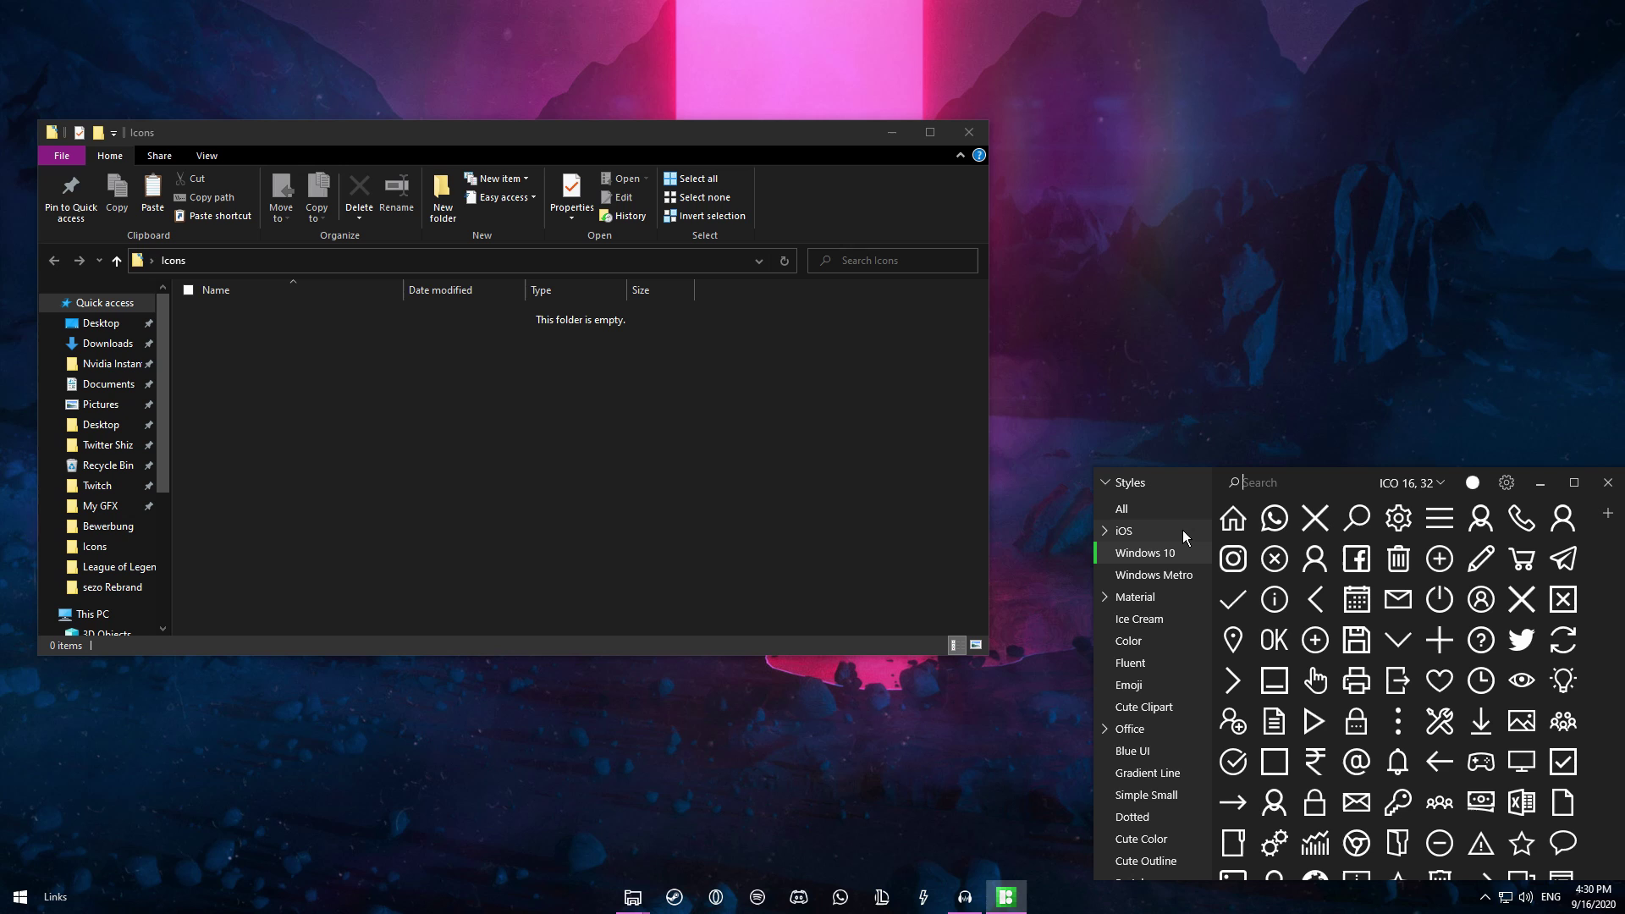
Step: Search 'spotify', set ICO output to 64 px only, and save the Spotify icon into Icons
{"action": "type", "text": "potic"}
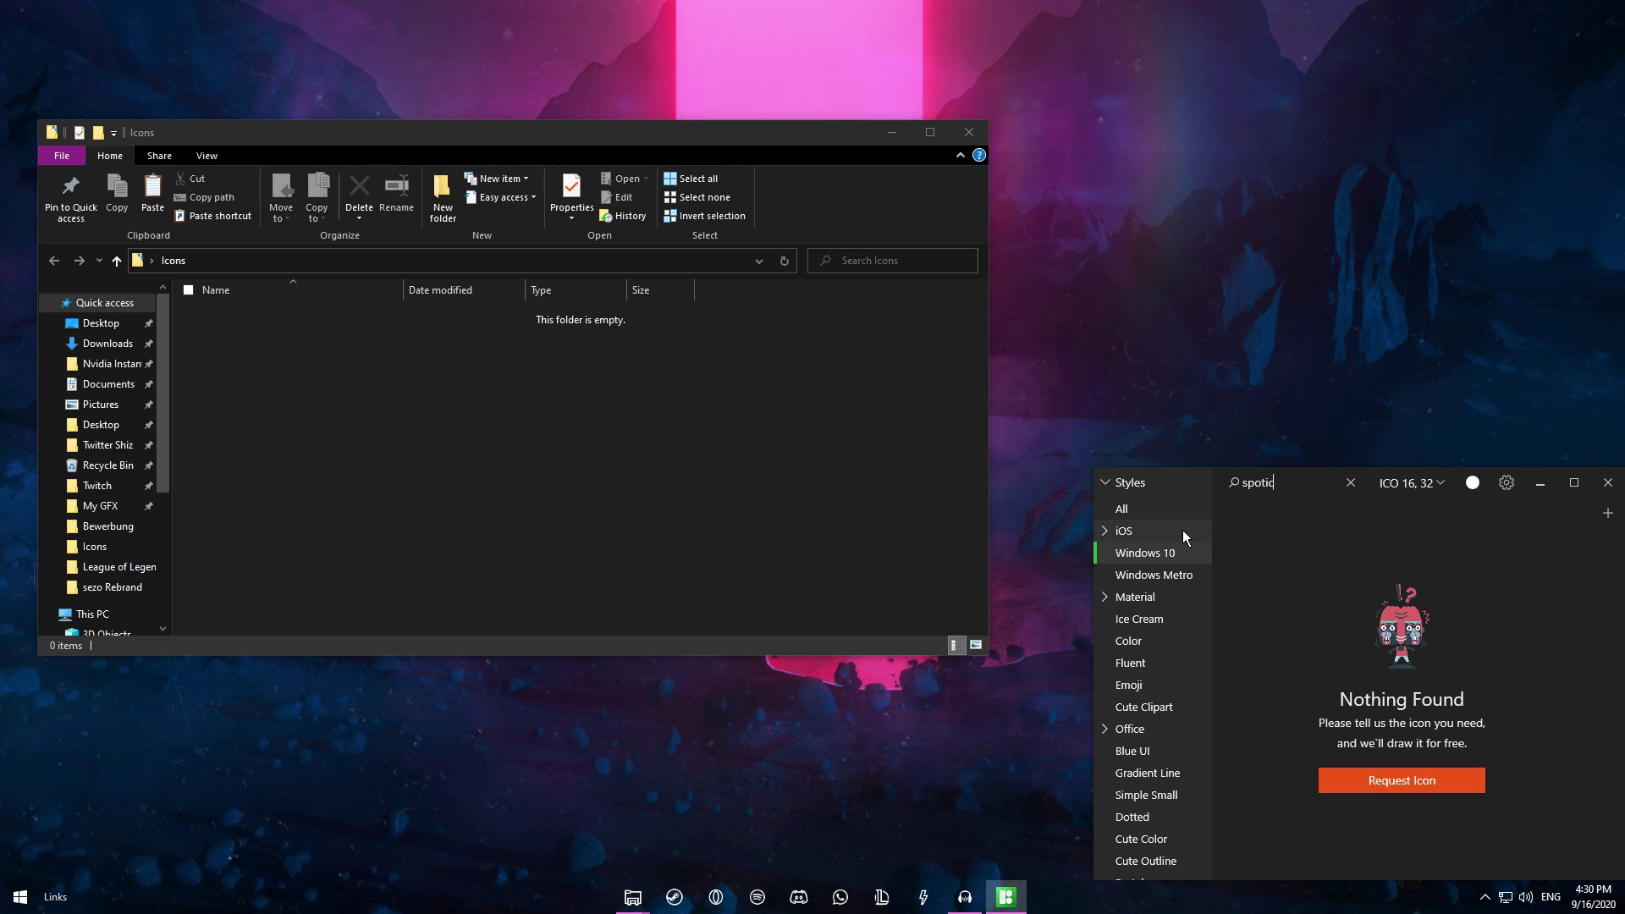
{"action": "key", "text": "BackSpace"}
{"action": "type", "text": "fy"}
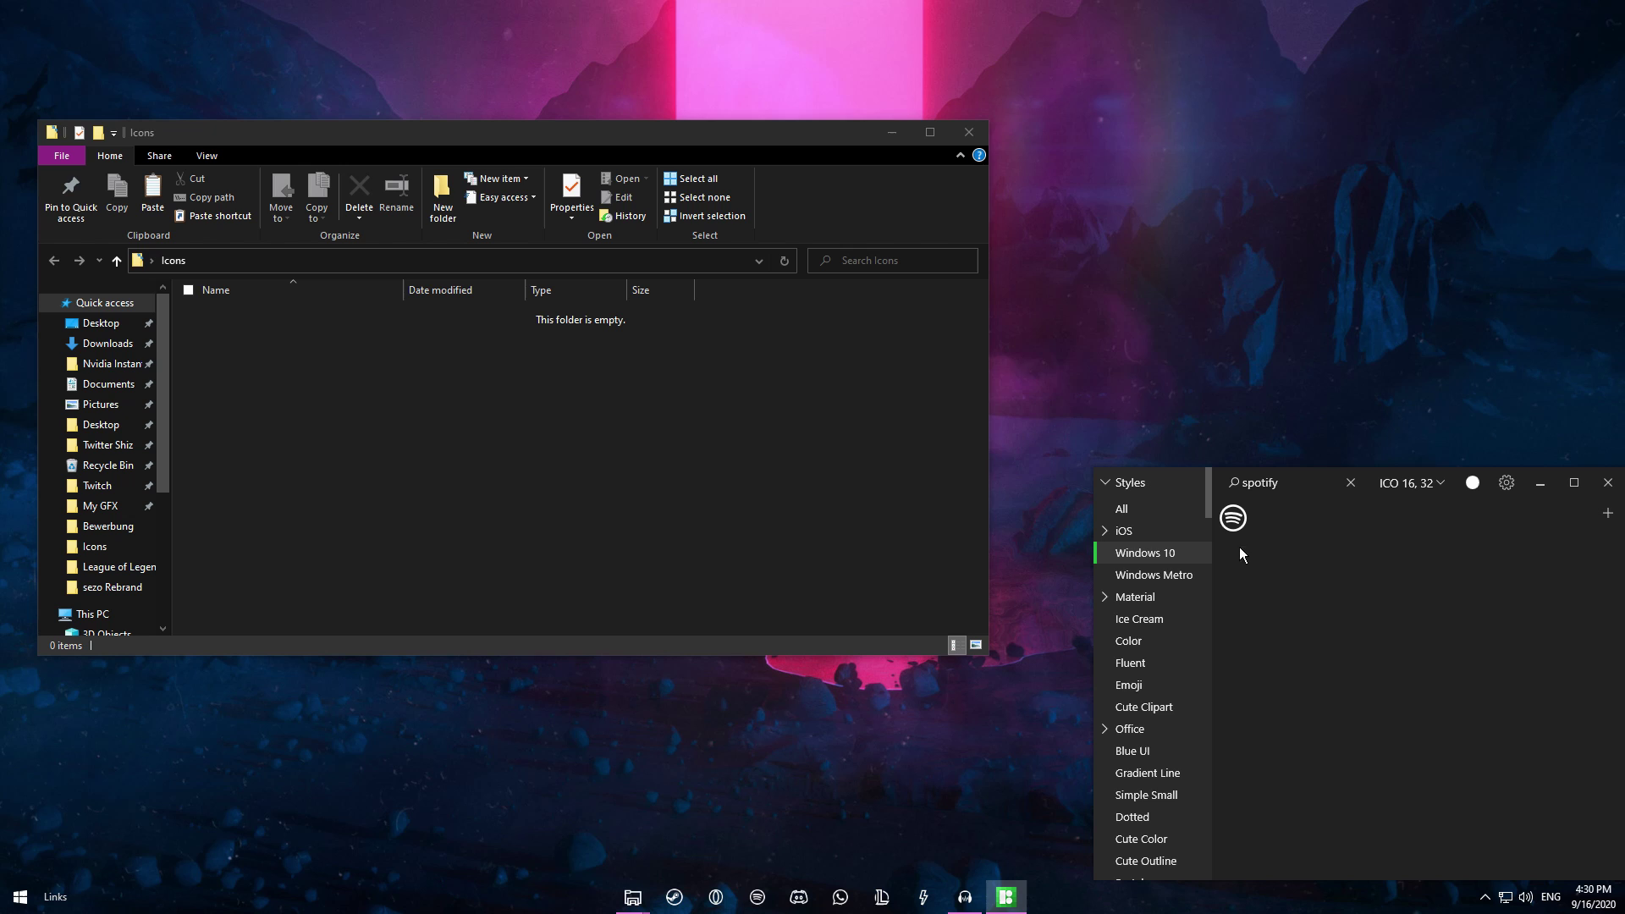
{"action": "left_click", "coordinate": [1440, 483]}
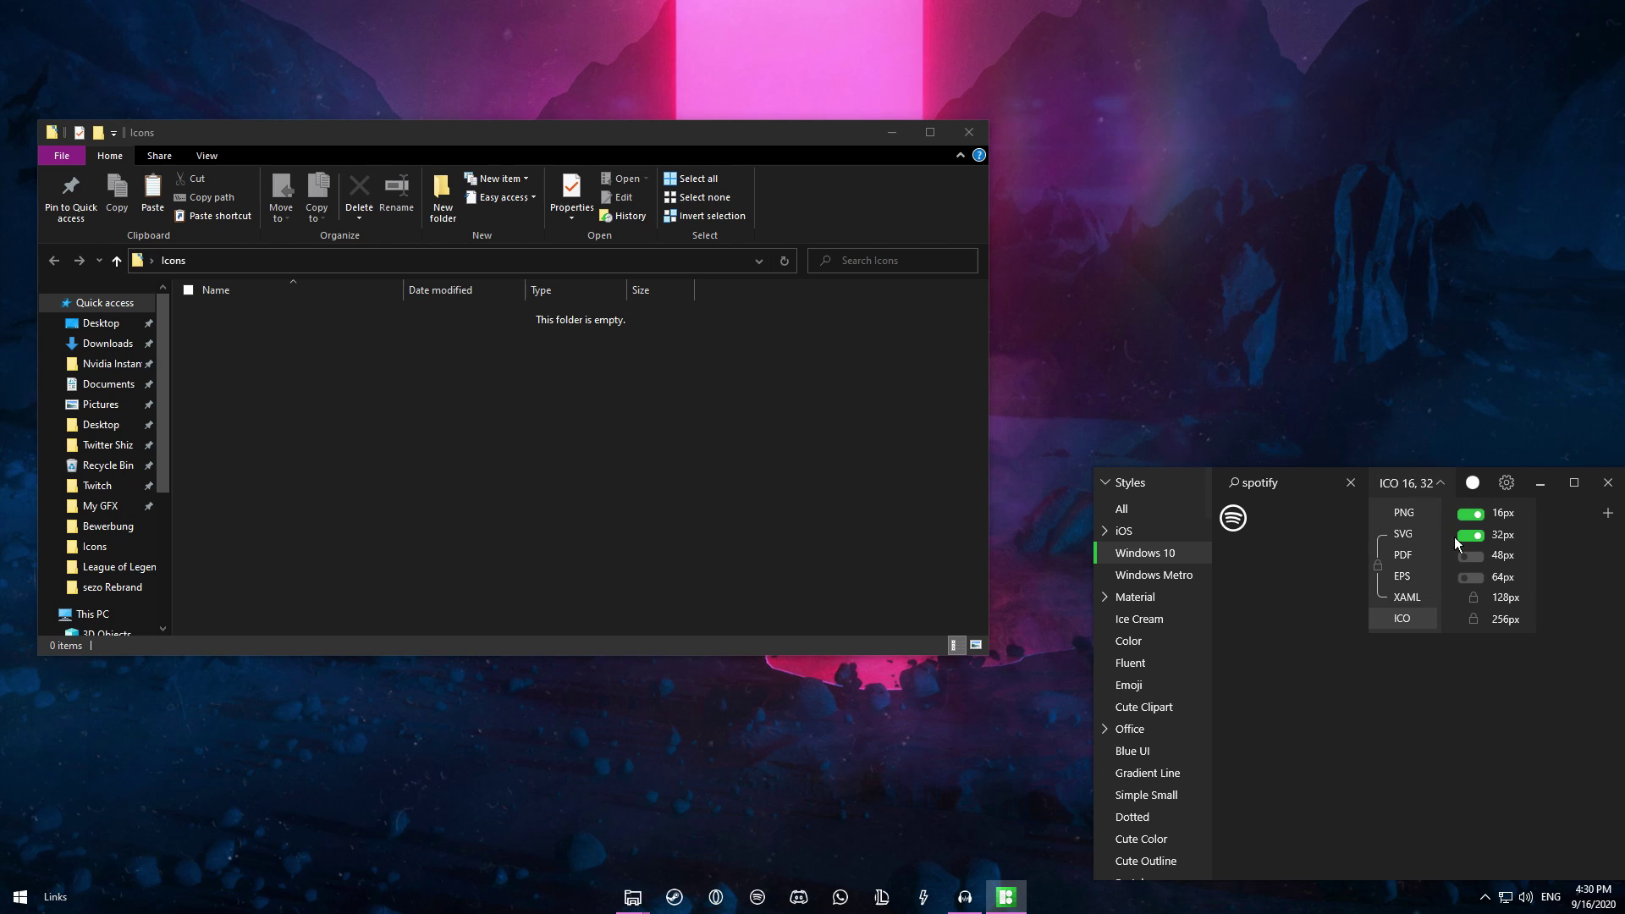
{"action": "left_click", "coordinate": [1470, 577]}
{"action": "left_click", "coordinate": [1470, 535]}
{"action": "left_click", "coordinate": [1470, 514]}
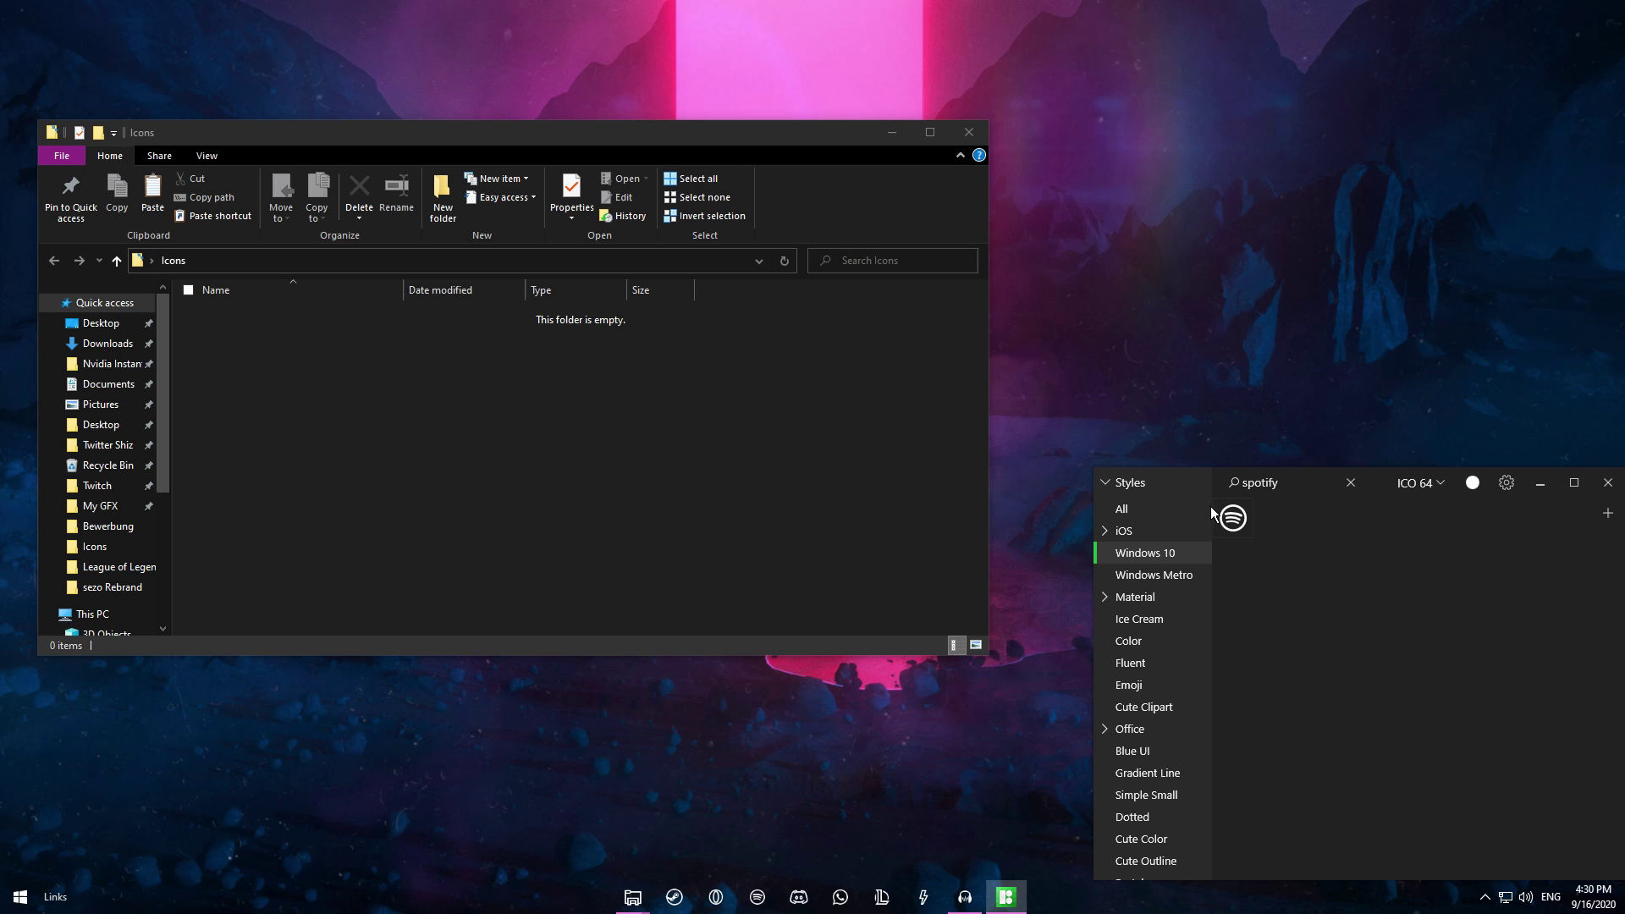
{"action": "left_click_drag", "start_coordinate": [1233, 518], "coordinate": [330, 419]}
{"action": "left_click_drag", "start_coordinate": [839, 508], "coordinate": [203, 339]}
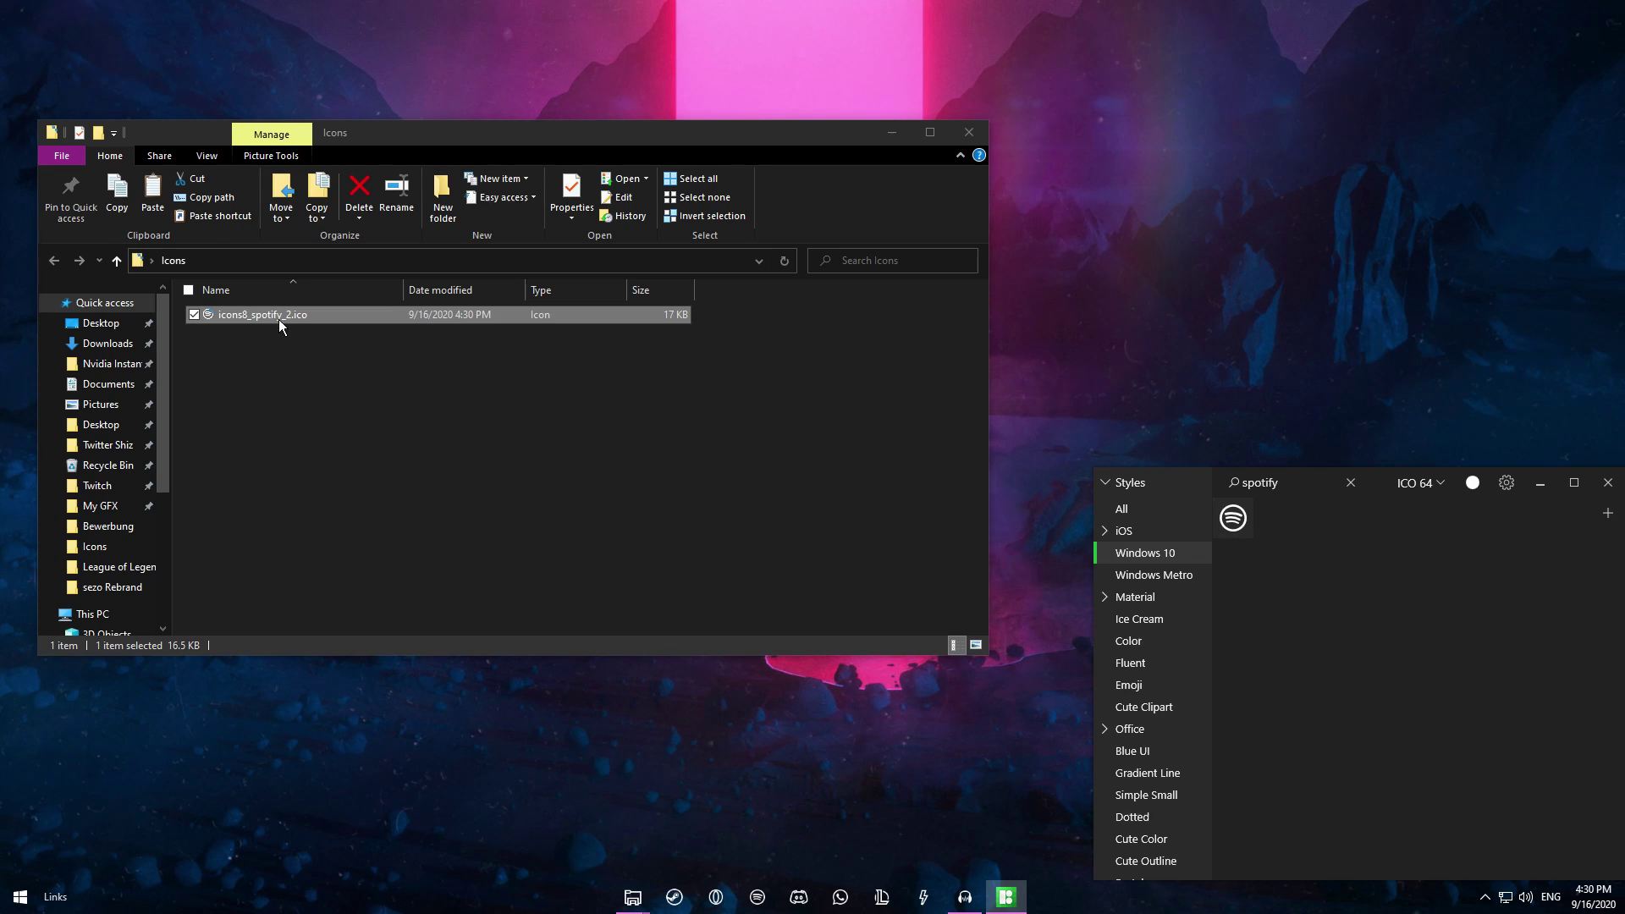
Step: Search 'steam' and 'discord' and save both icons into the Icons folder
{"action": "left_click", "coordinate": [1350, 482]}
{"action": "type", "text": "ste"}
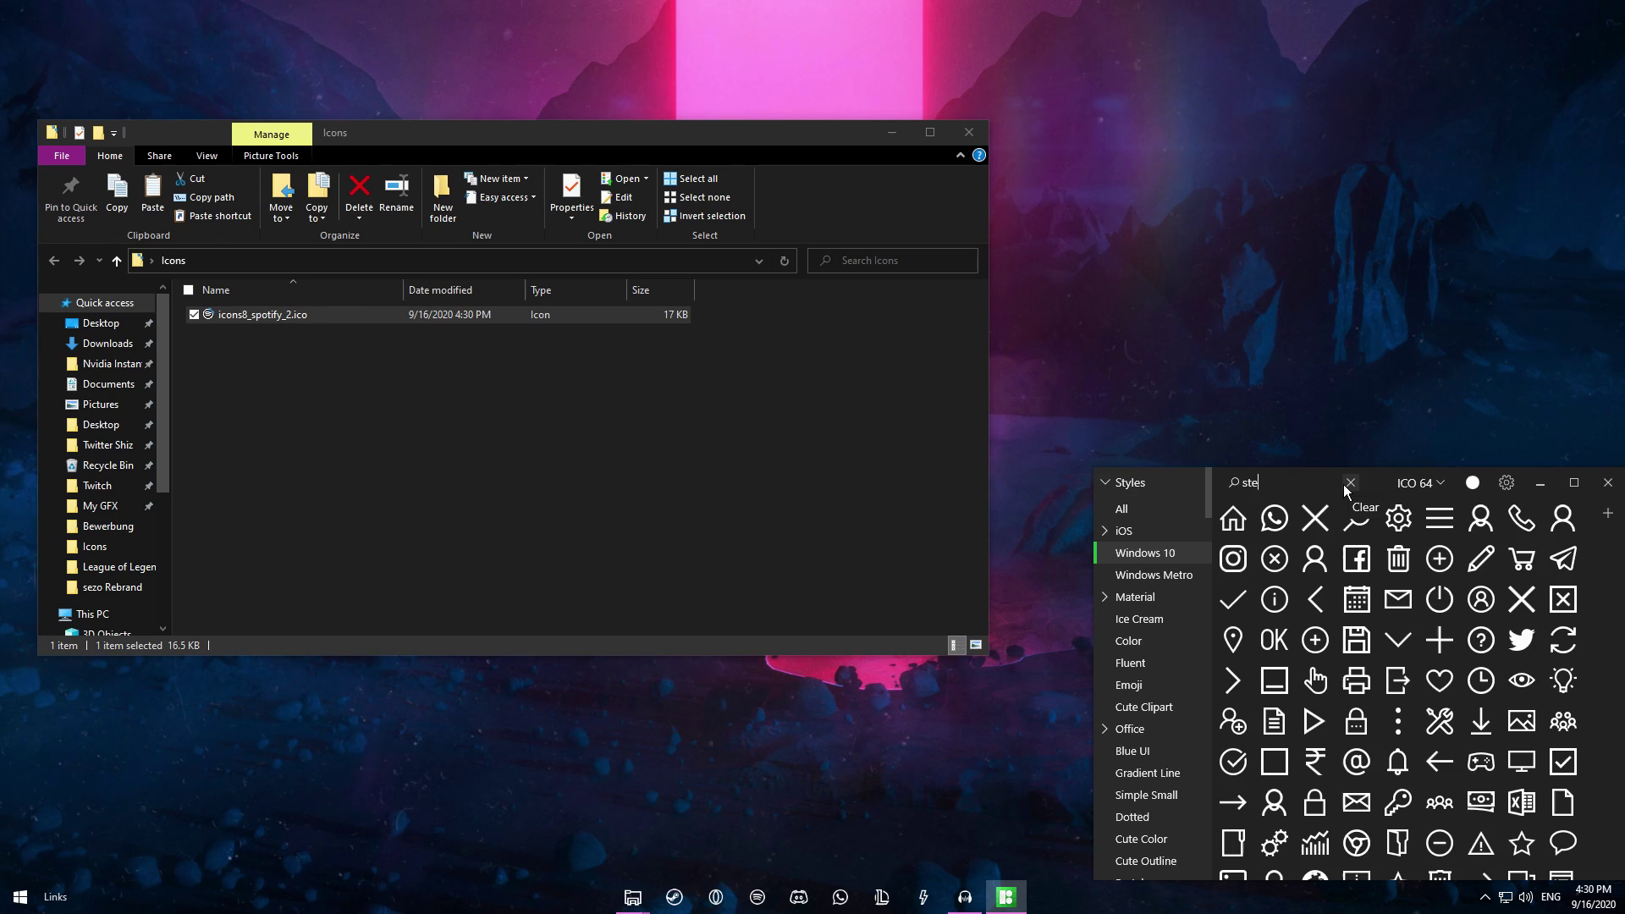
{"action": "type", "text": "am"}
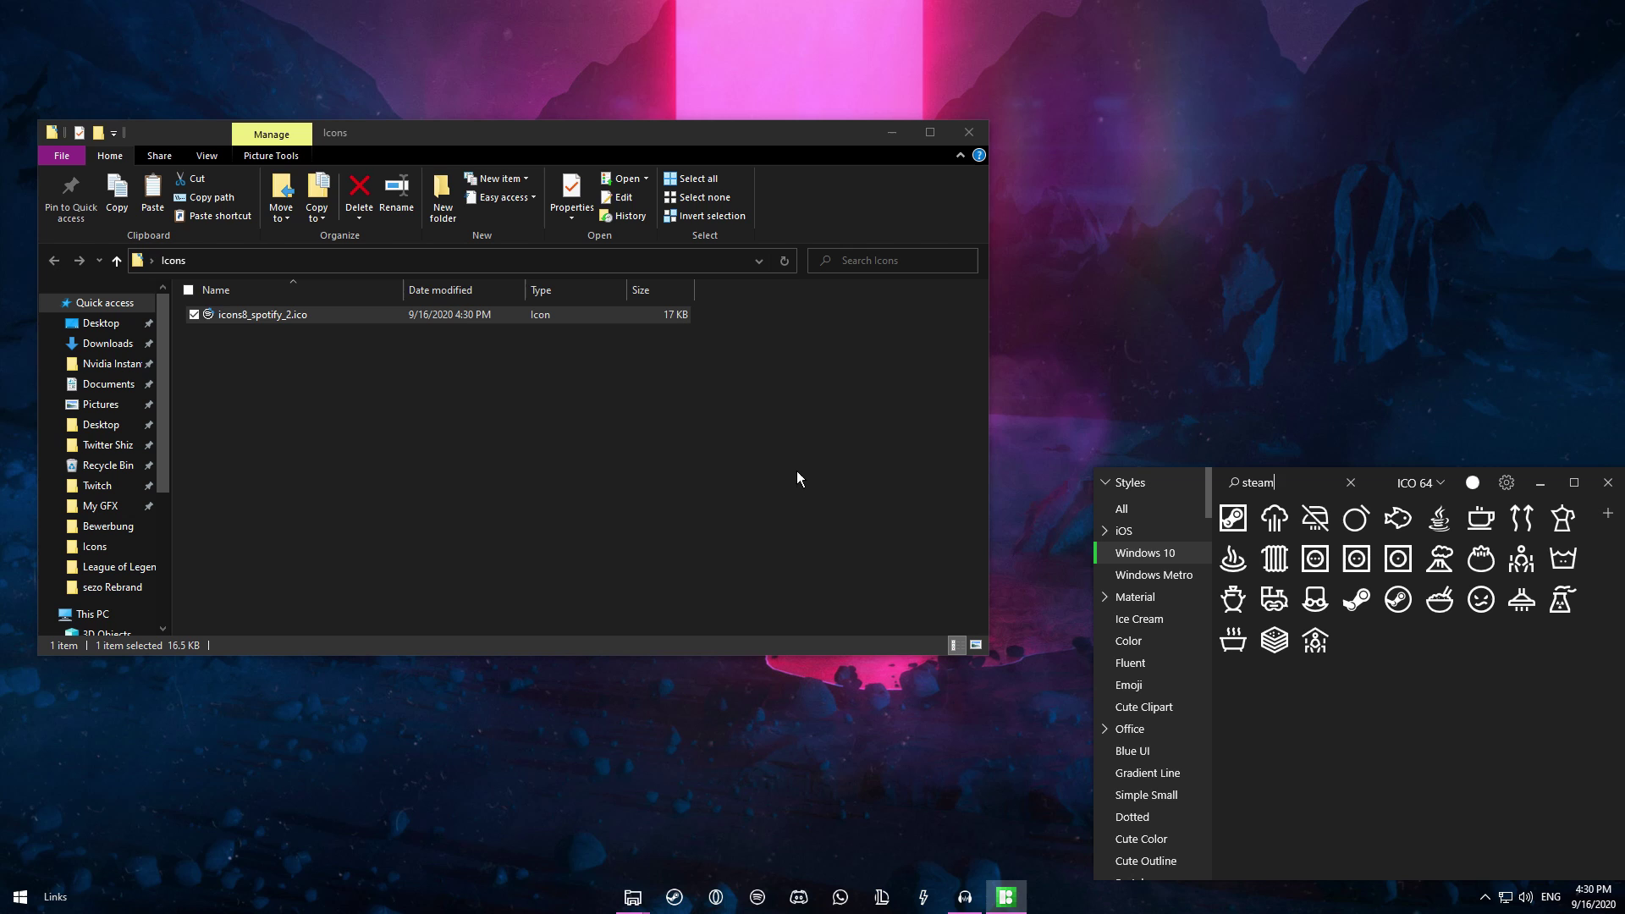
{"action": "left_click_drag", "start_coordinate": [1397, 599], "coordinate": [551, 449]}
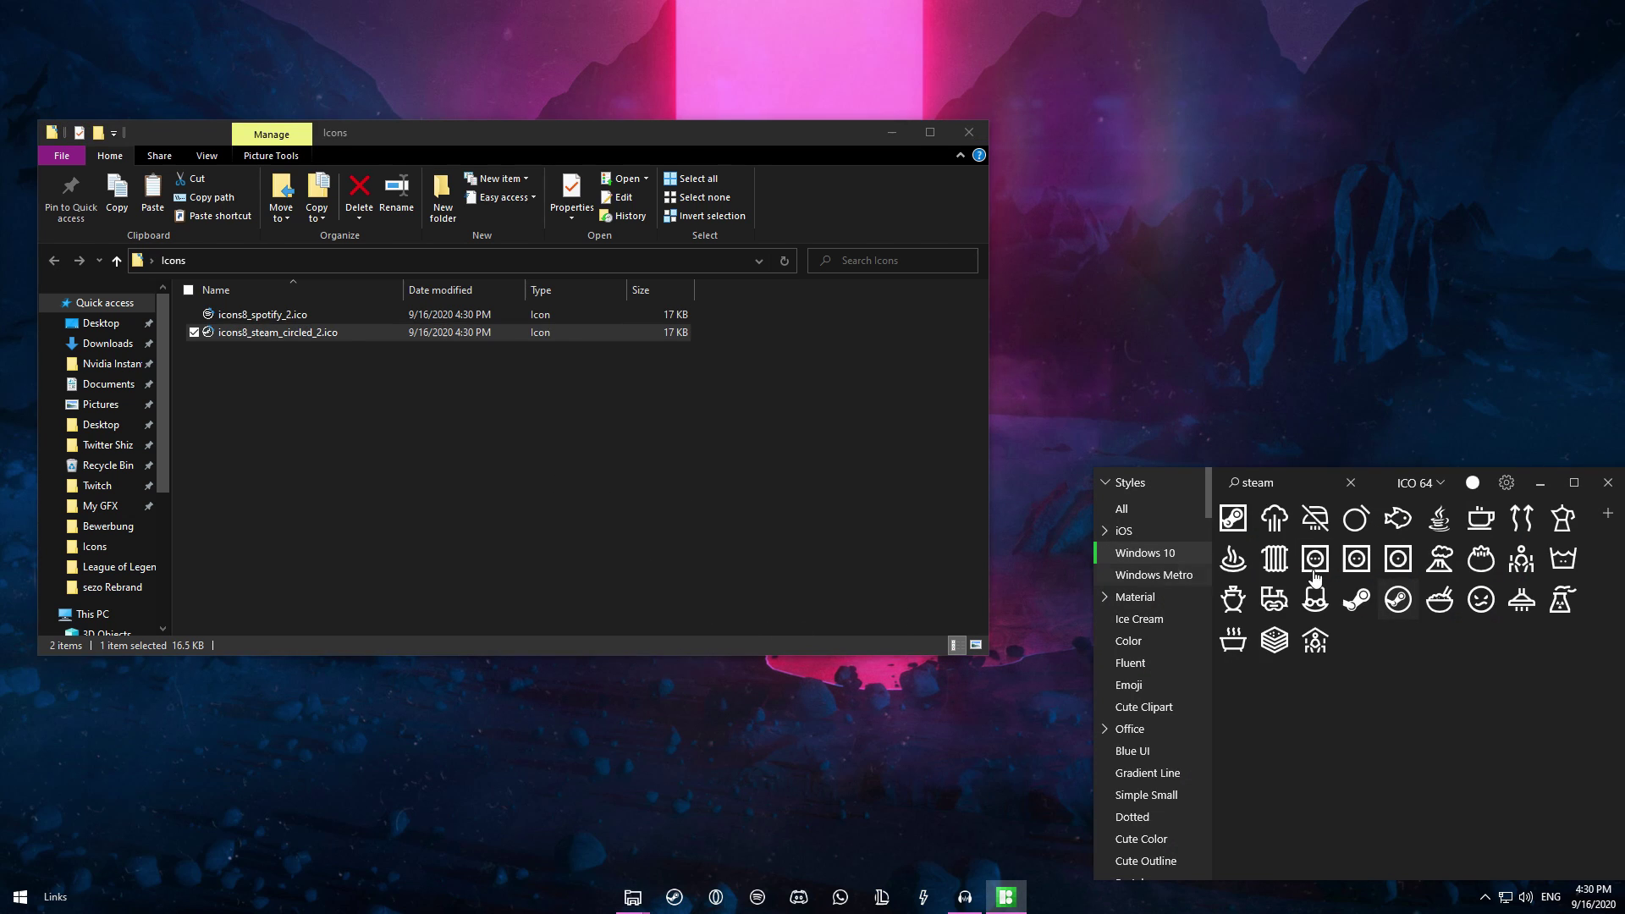
{"action": "left_click", "coordinate": [1350, 484]}
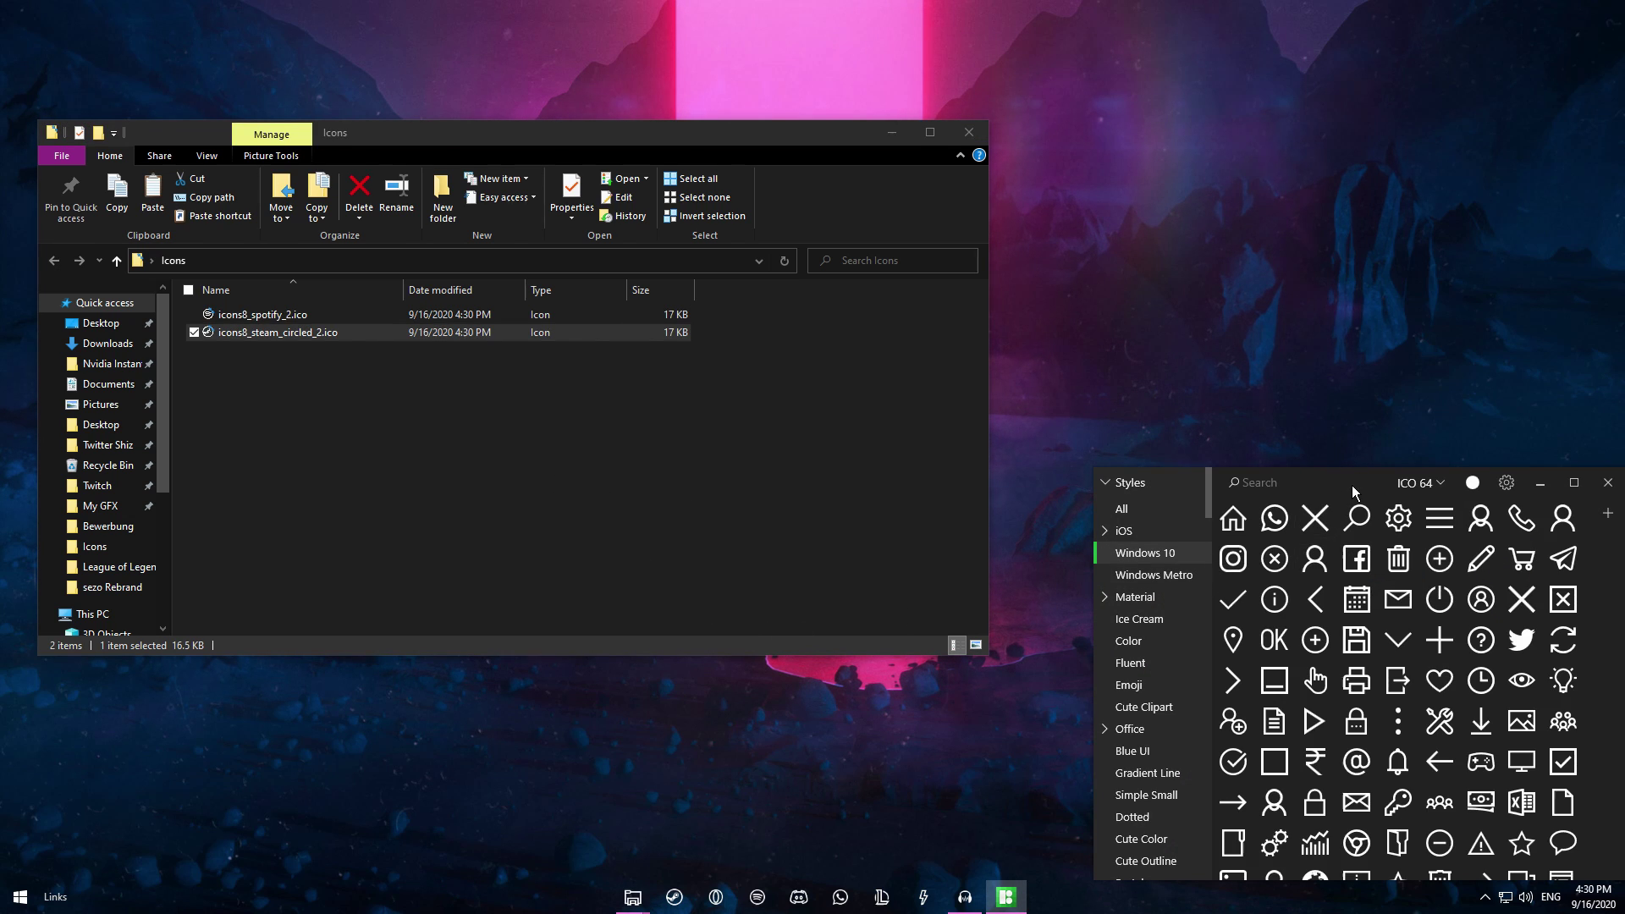
{"action": "type", "text": "disc"}
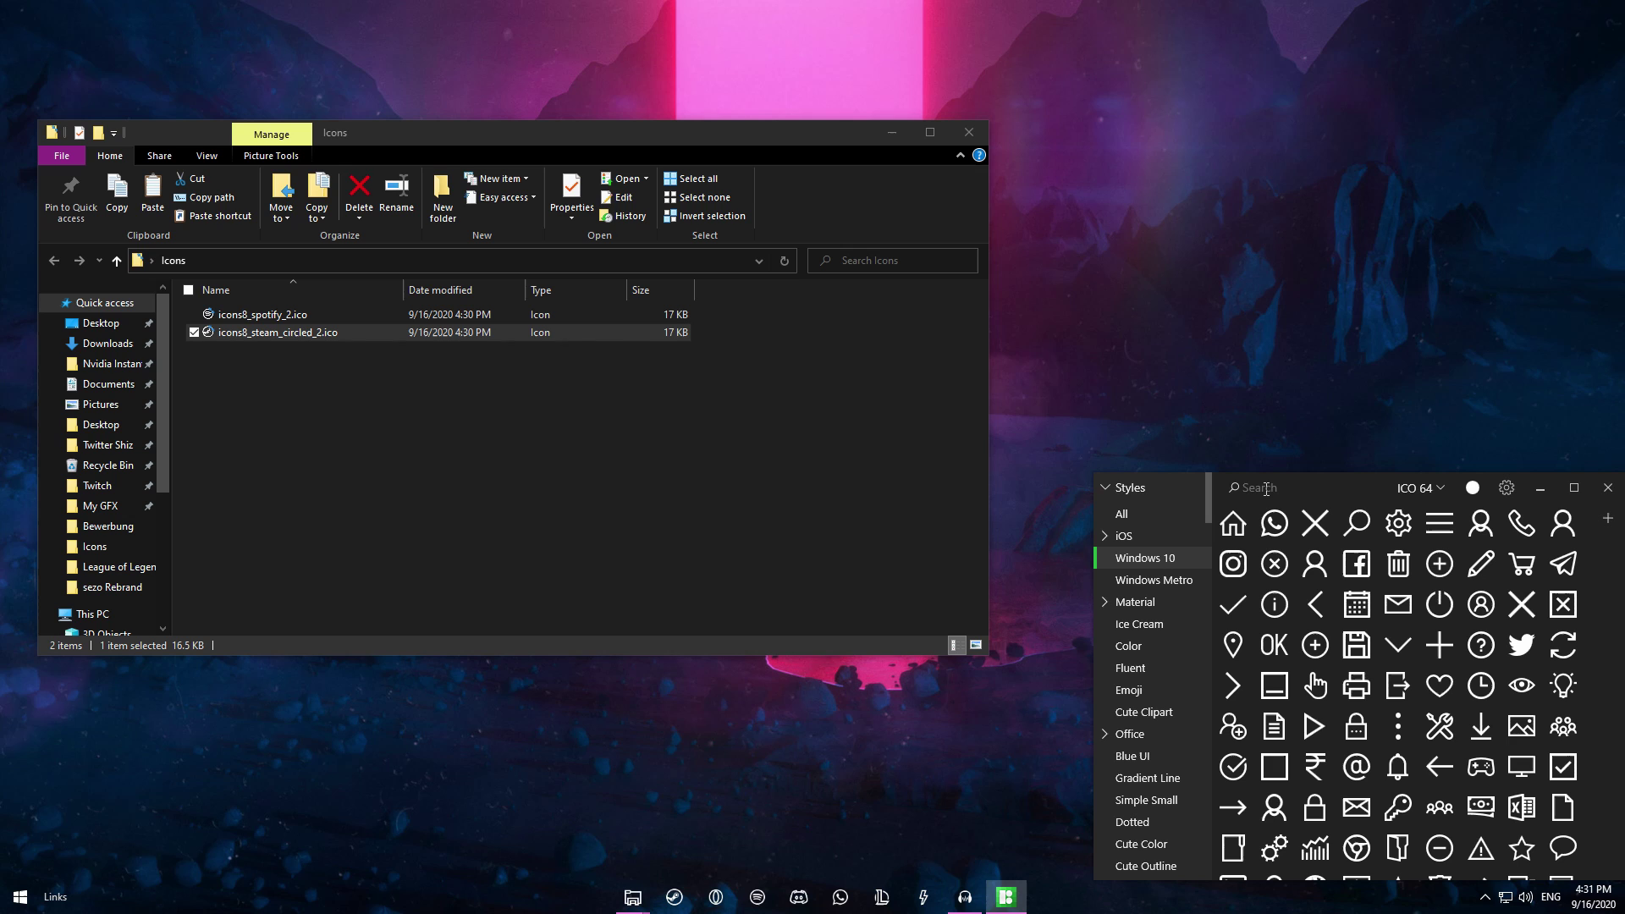
{"action": "type", "text": "ord"}
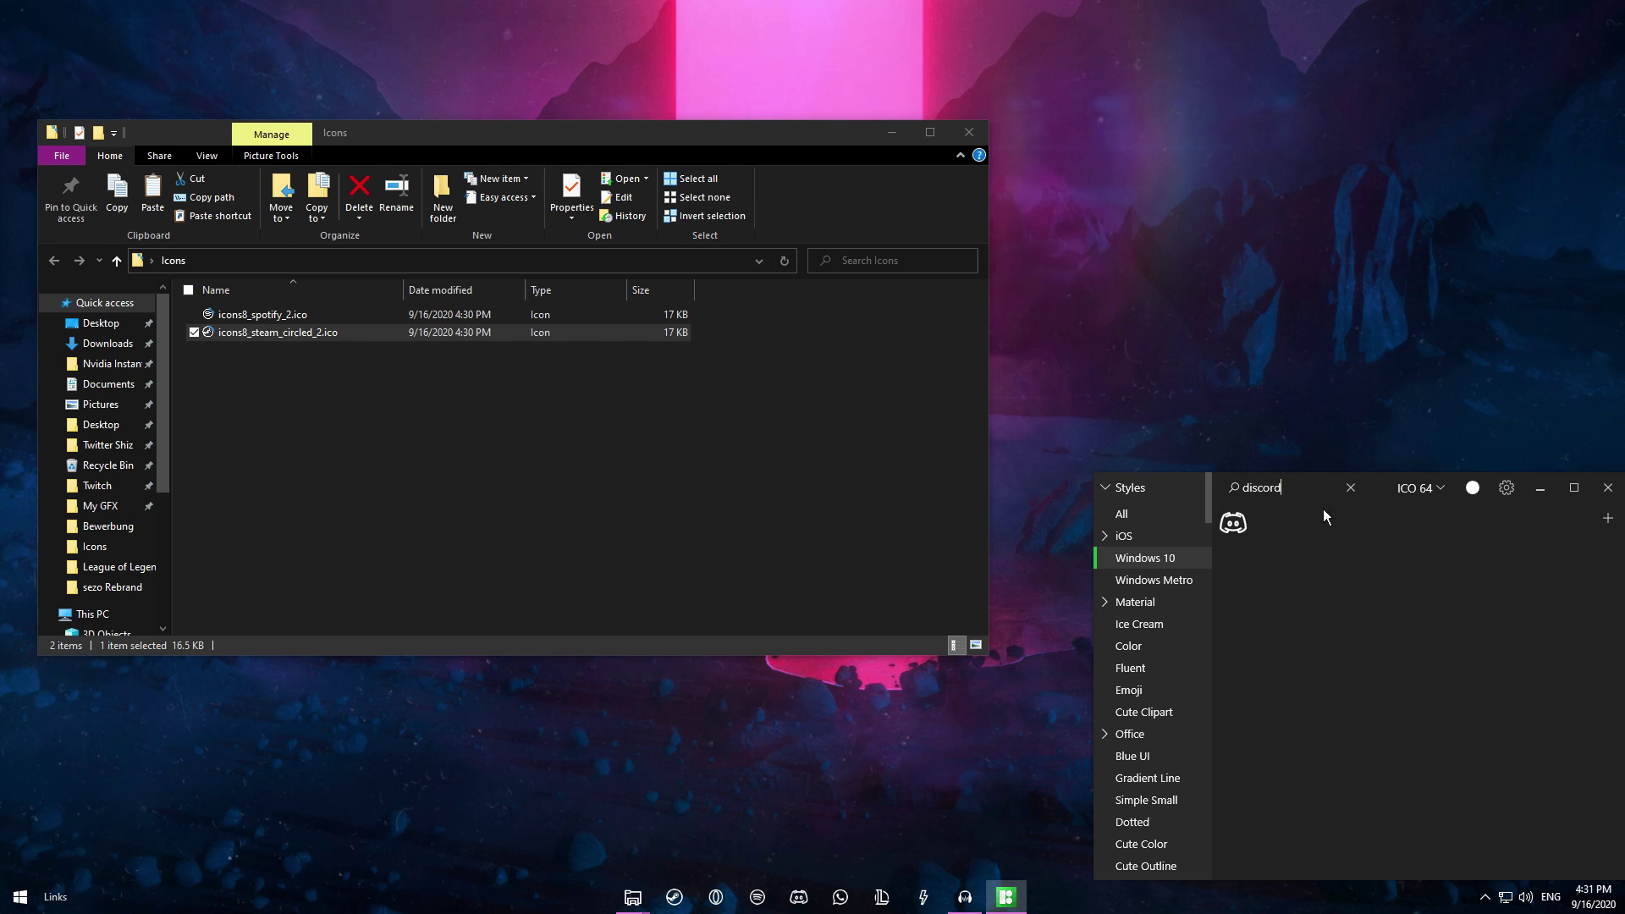
{"action": "left_click_drag", "start_coordinate": [1233, 522], "coordinate": [715, 508]}
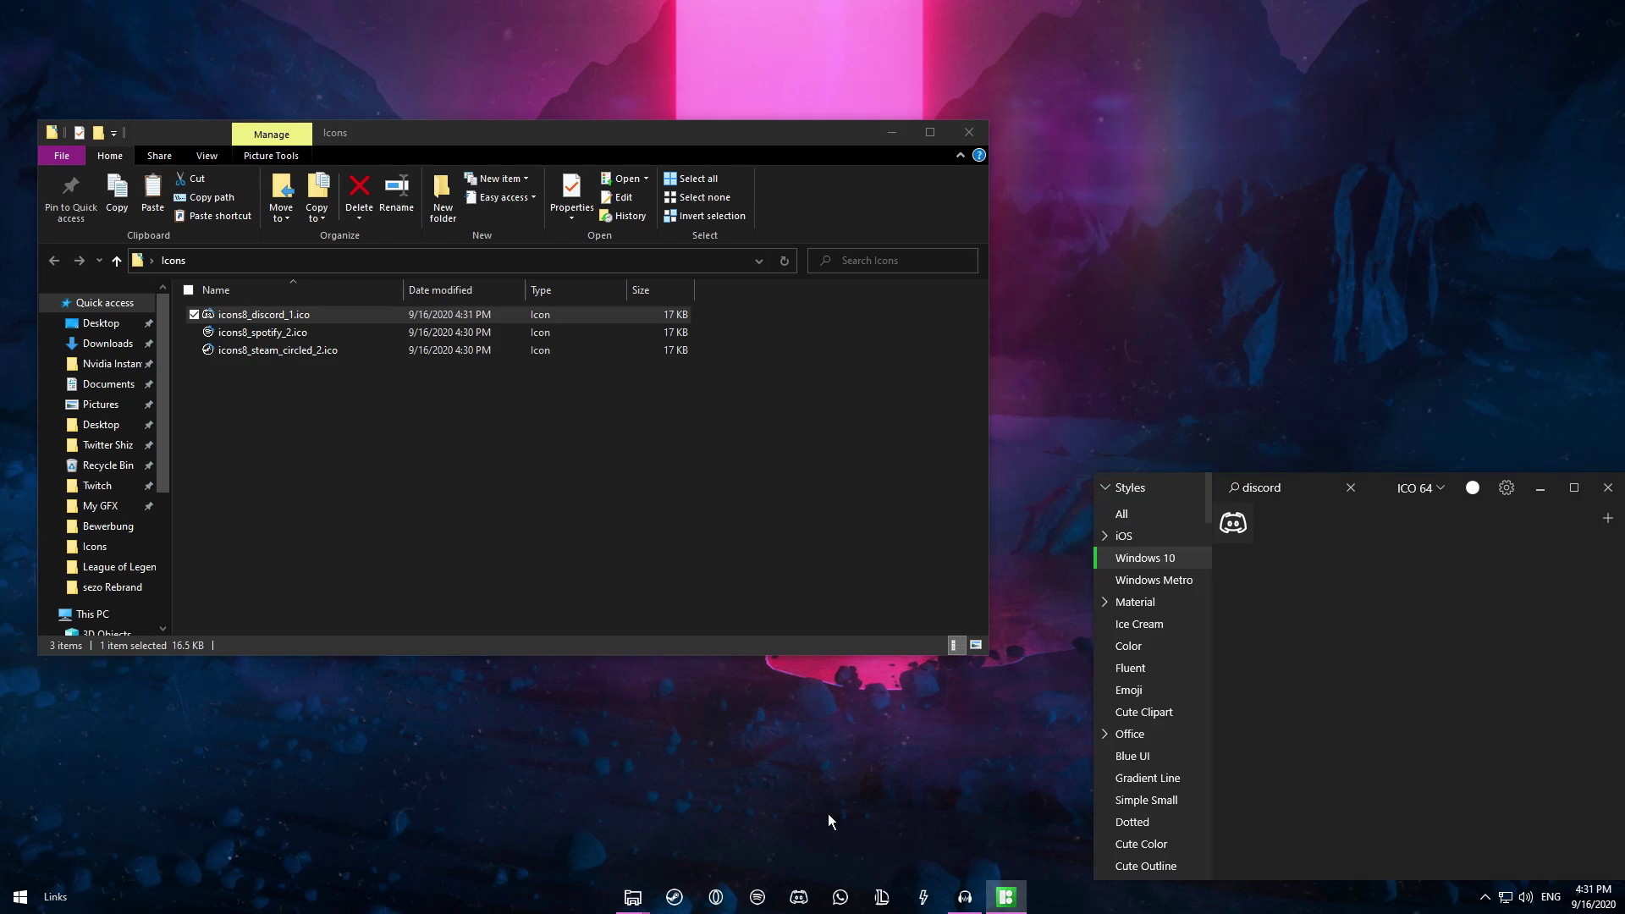
Step: Search 'teamspeak' and save the TeamSpeak icon into the Icons folder
{"action": "left_click", "coordinate": [1351, 487]}
{"action": "type", "text": "t"}
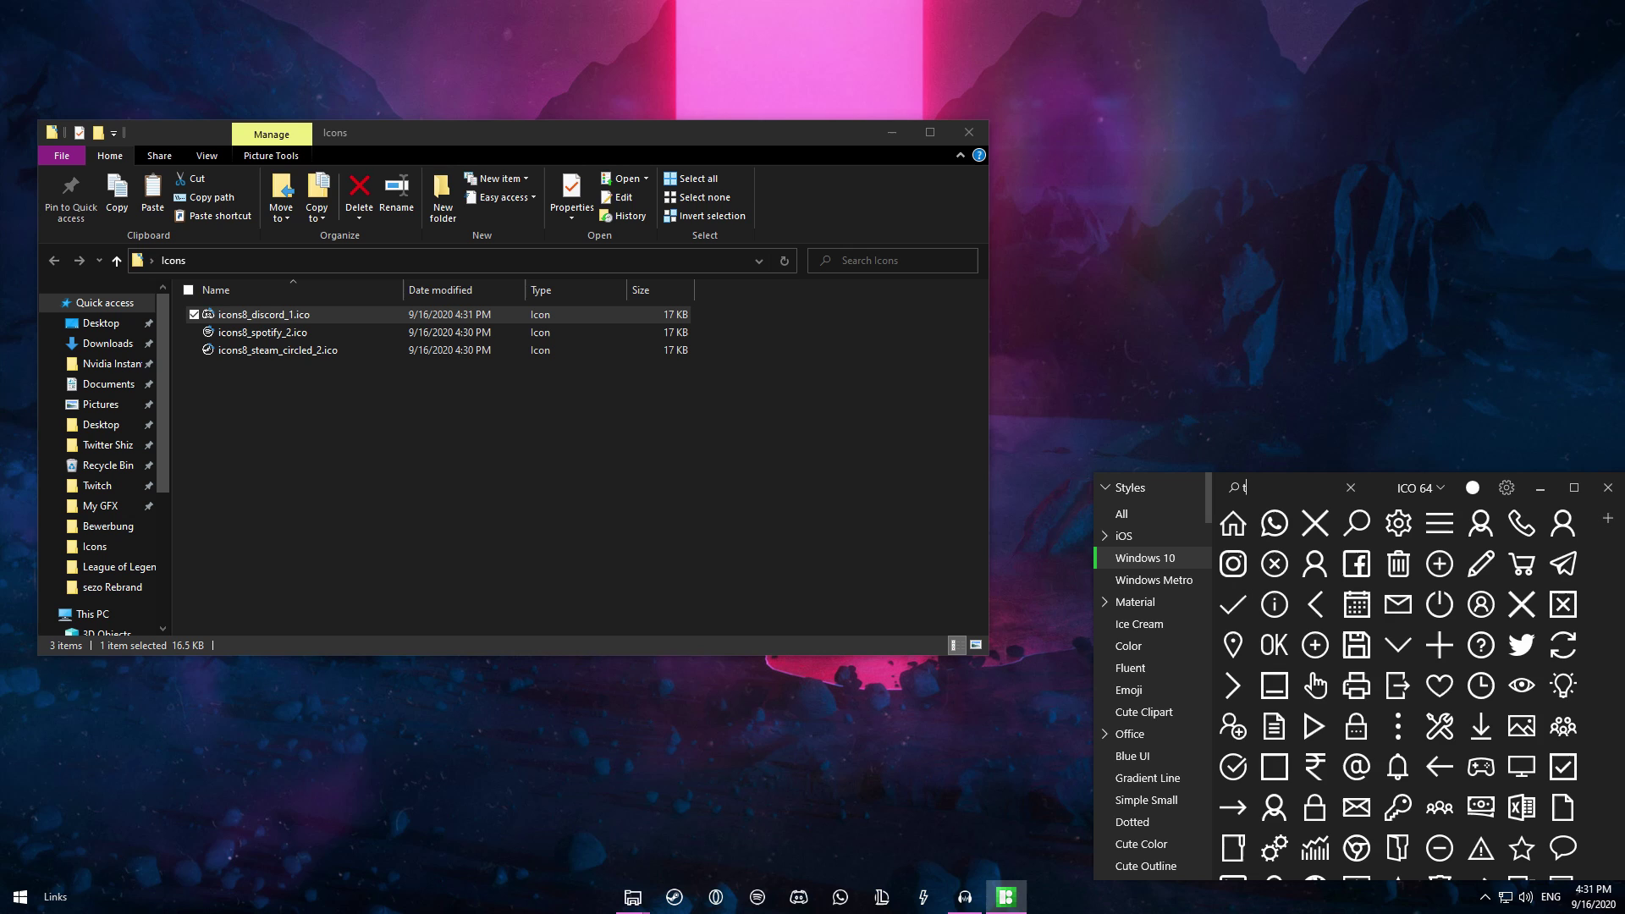
{"action": "type", "text": "eamspeak"}
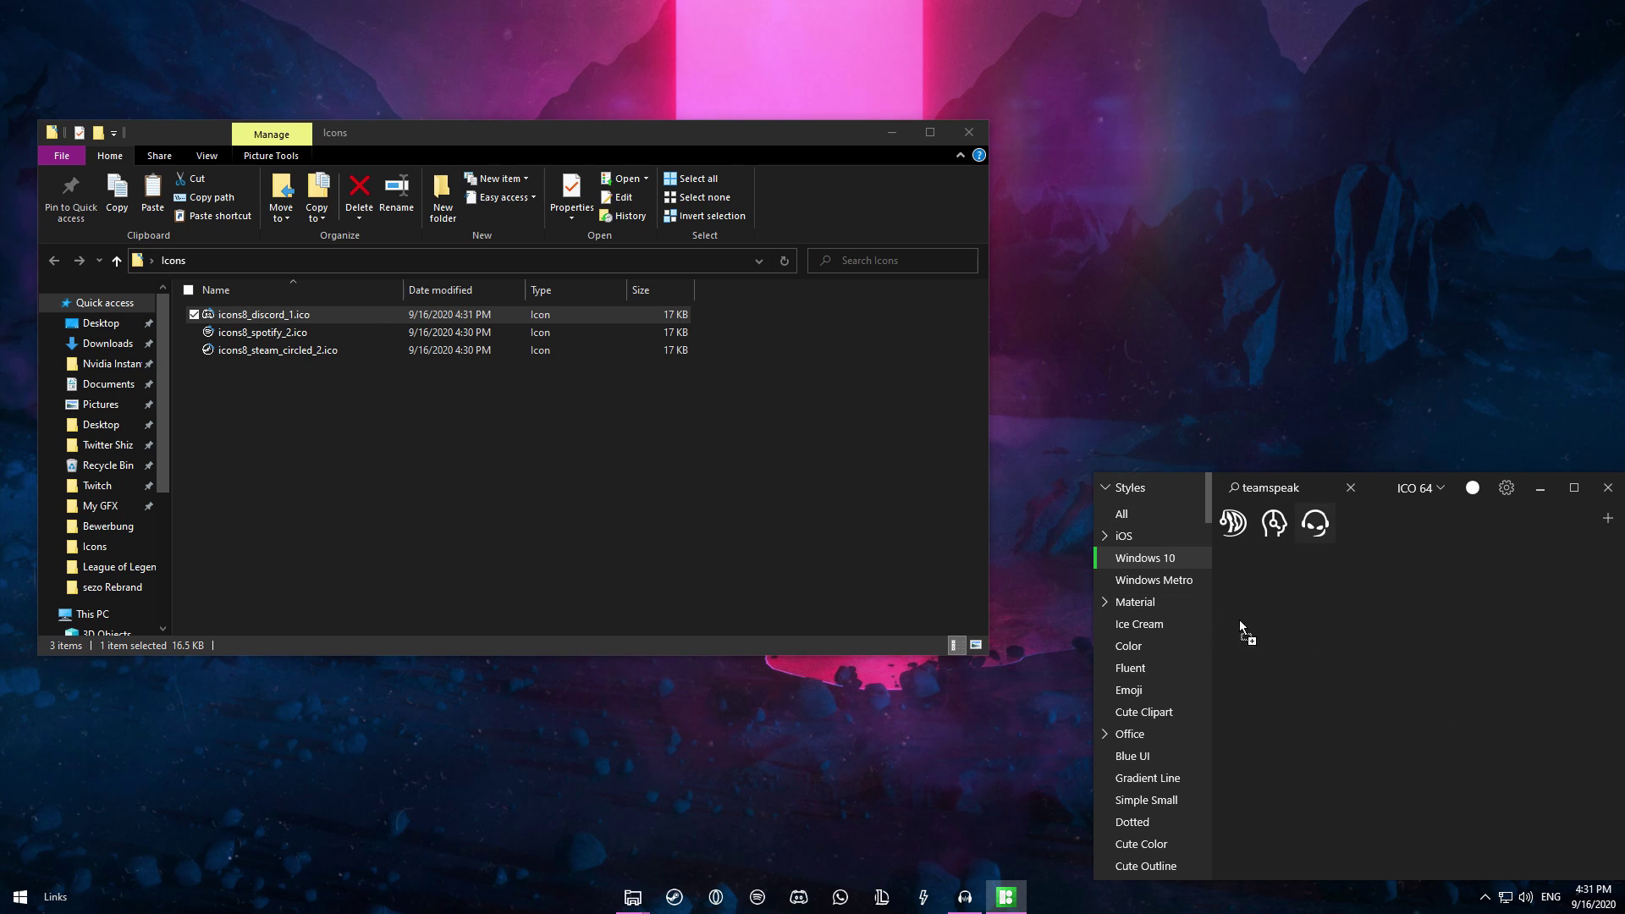
{"action": "left_click_drag", "start_coordinate": [1240, 621], "coordinate": [858, 568]}
{"action": "left_click_drag", "start_coordinate": [327, 456], "coordinate": [313, 454]}
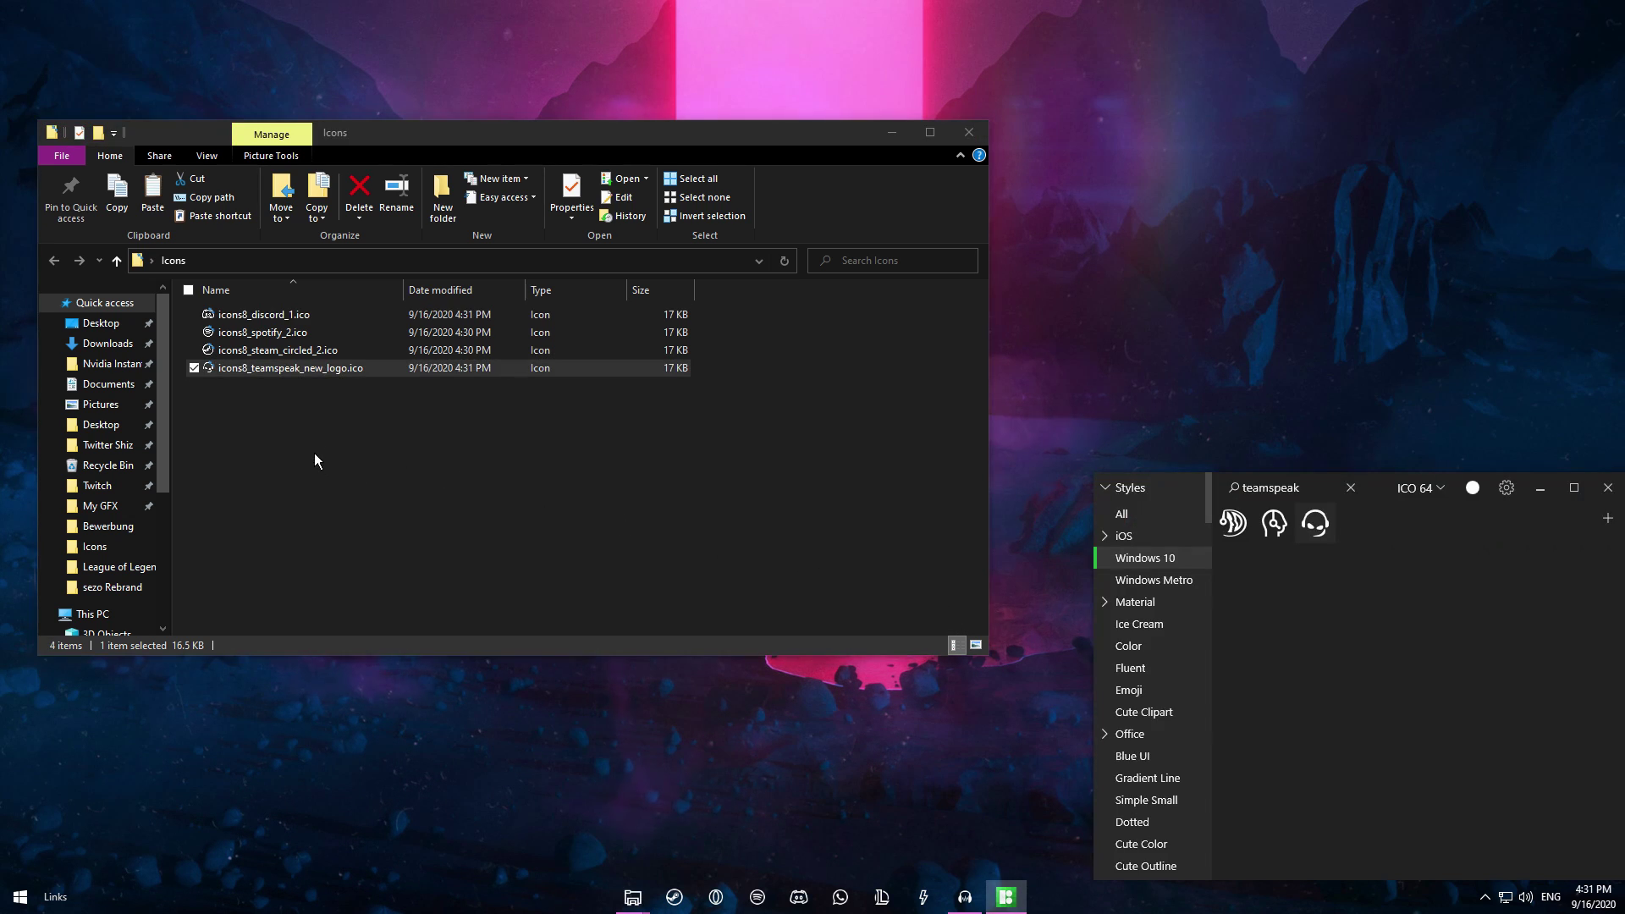
{"action": "left_click", "coordinate": [184, 445]}
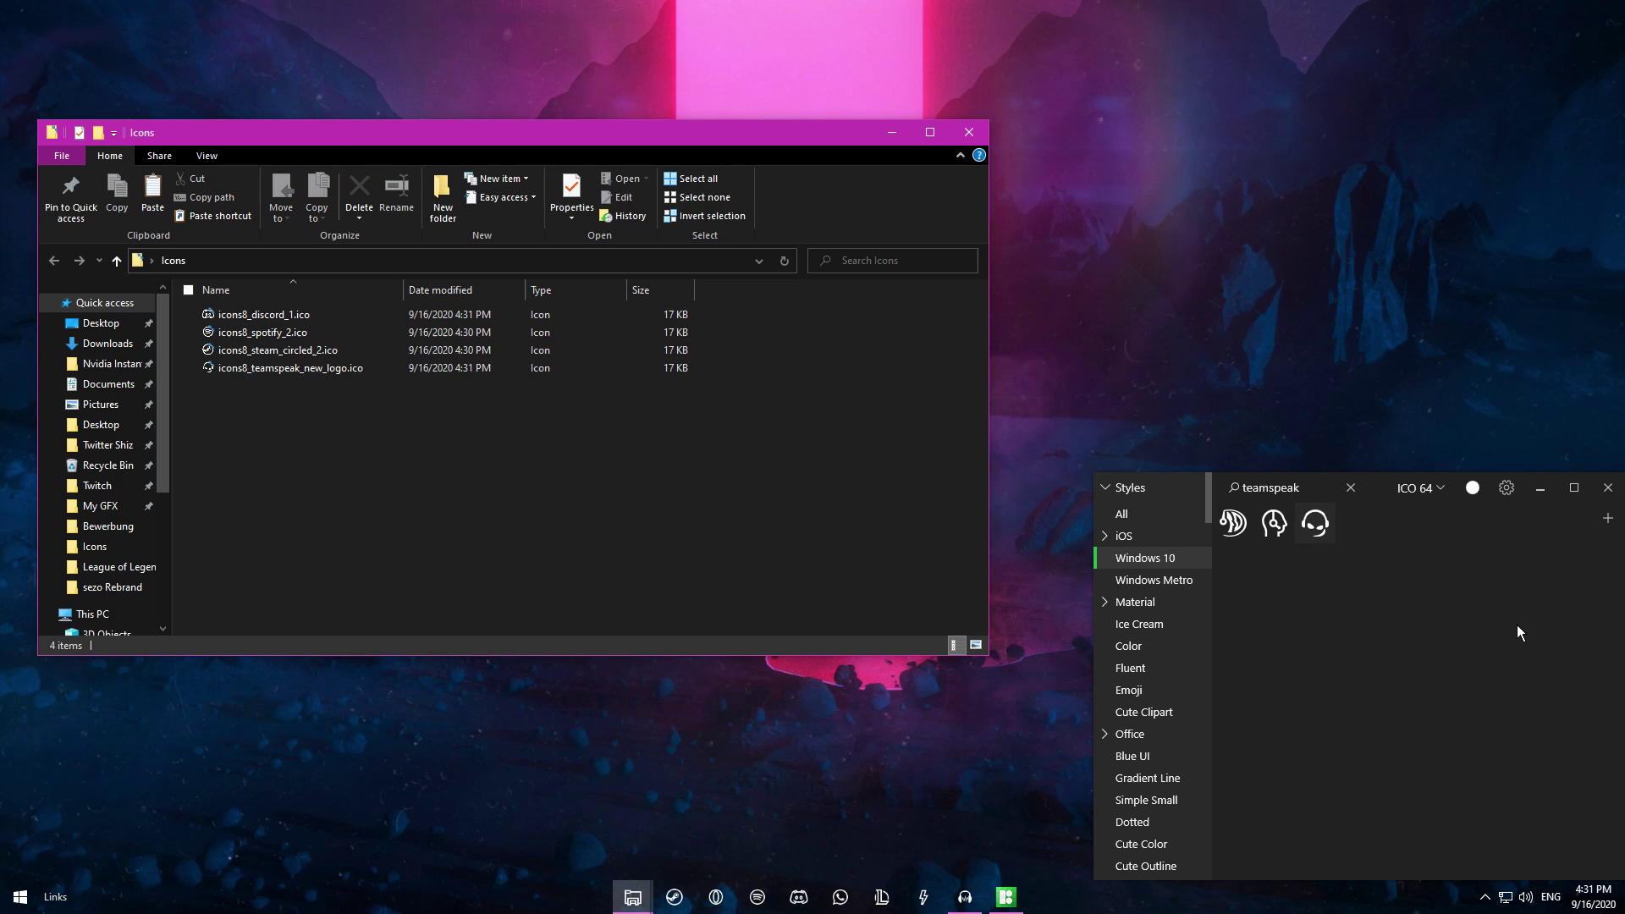
Step: Find Battle.net via Start search 'battle', open its file location, and open the shortcut's Properties
{"action": "left_click", "coordinate": [20, 896]}
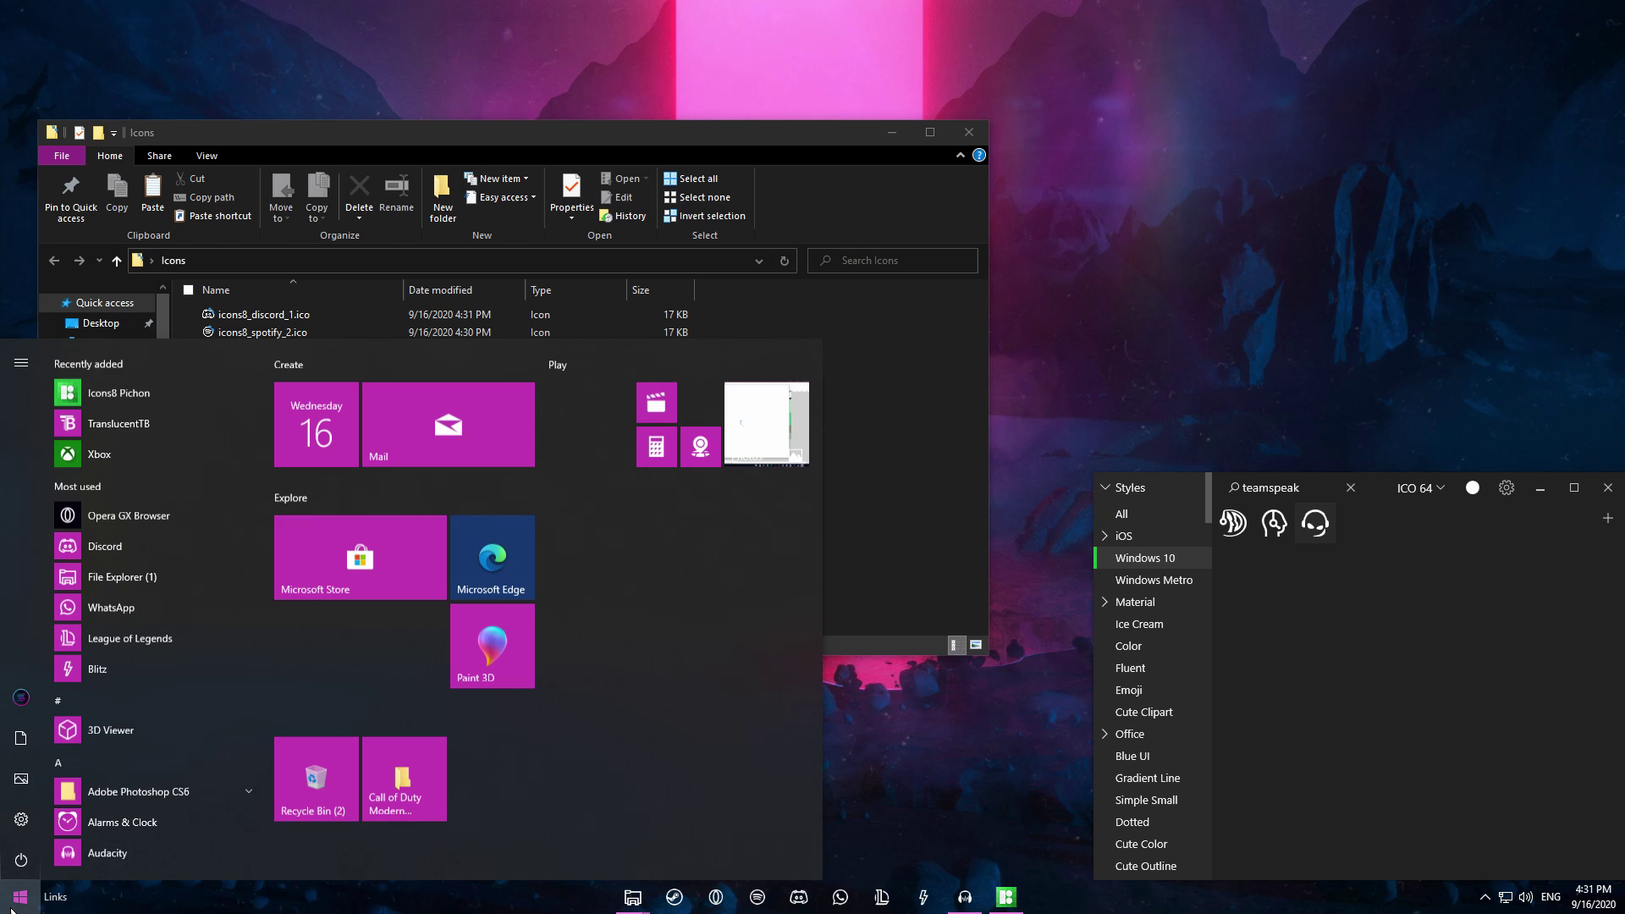
{"action": "left_click", "coordinate": [633, 896]}
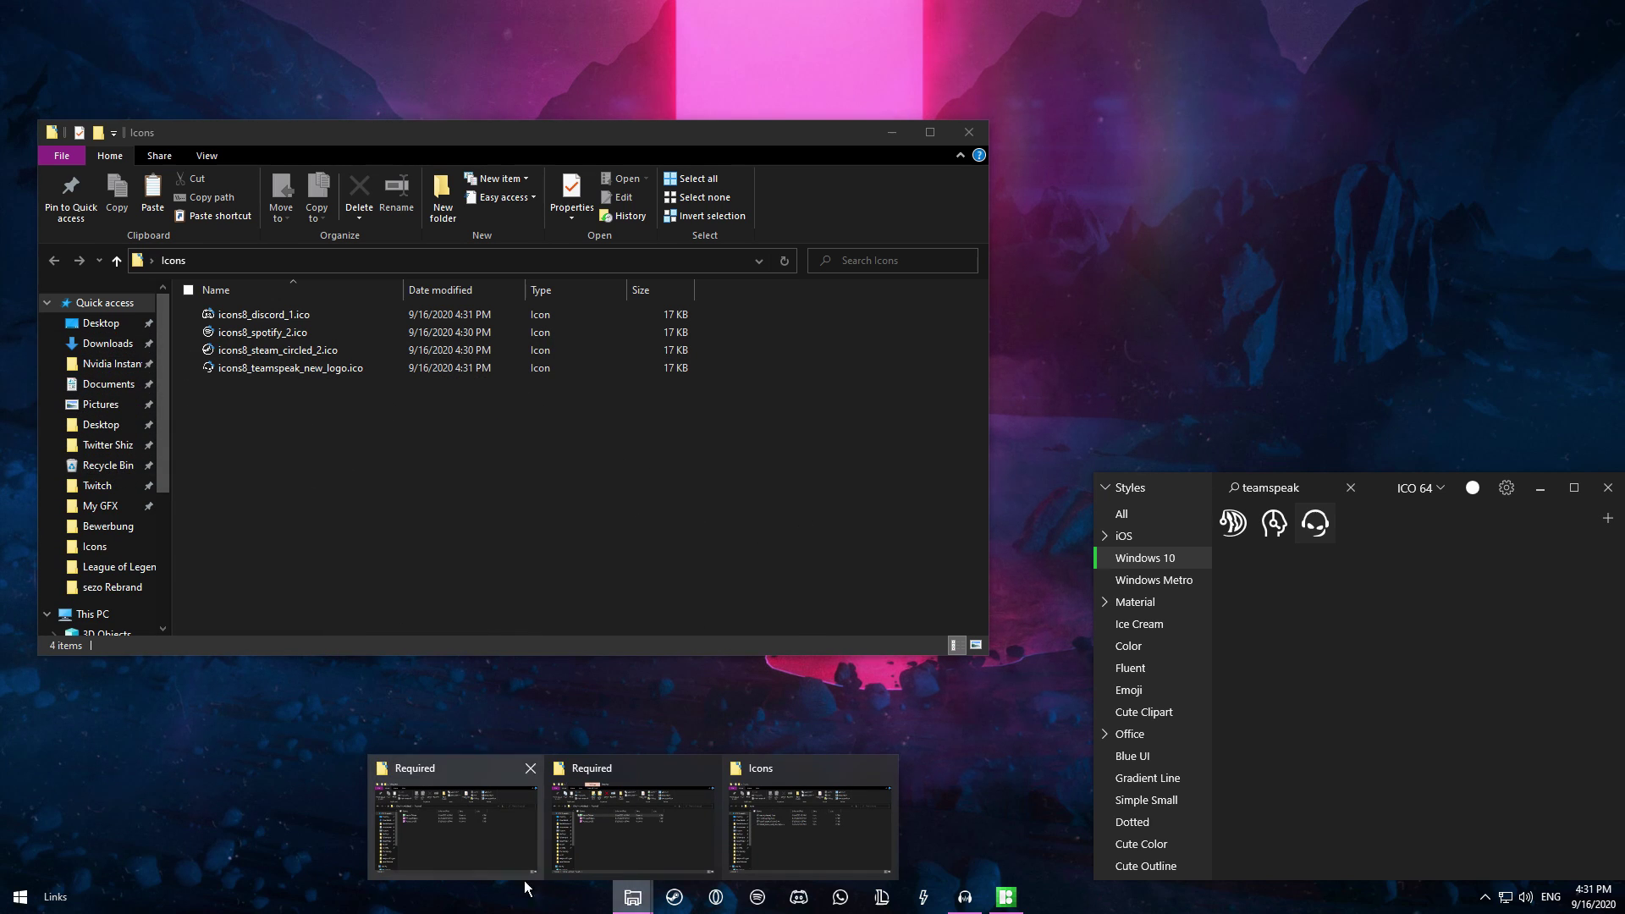
{"action": "left_click", "coordinate": [20, 896]}
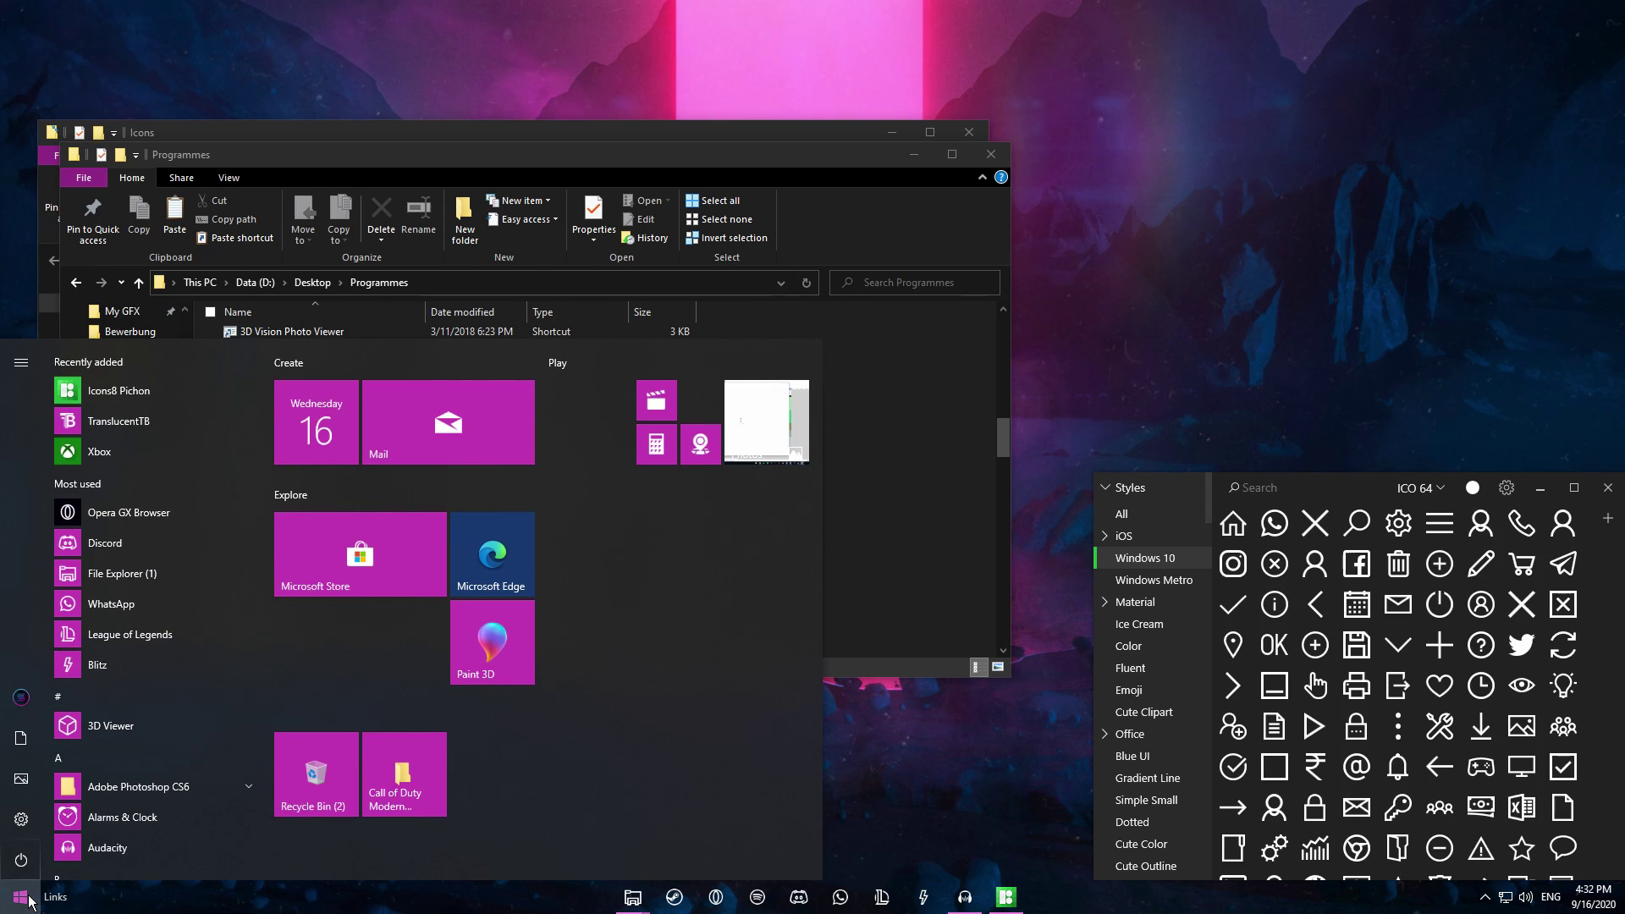
{"action": "type", "text": "battle"}
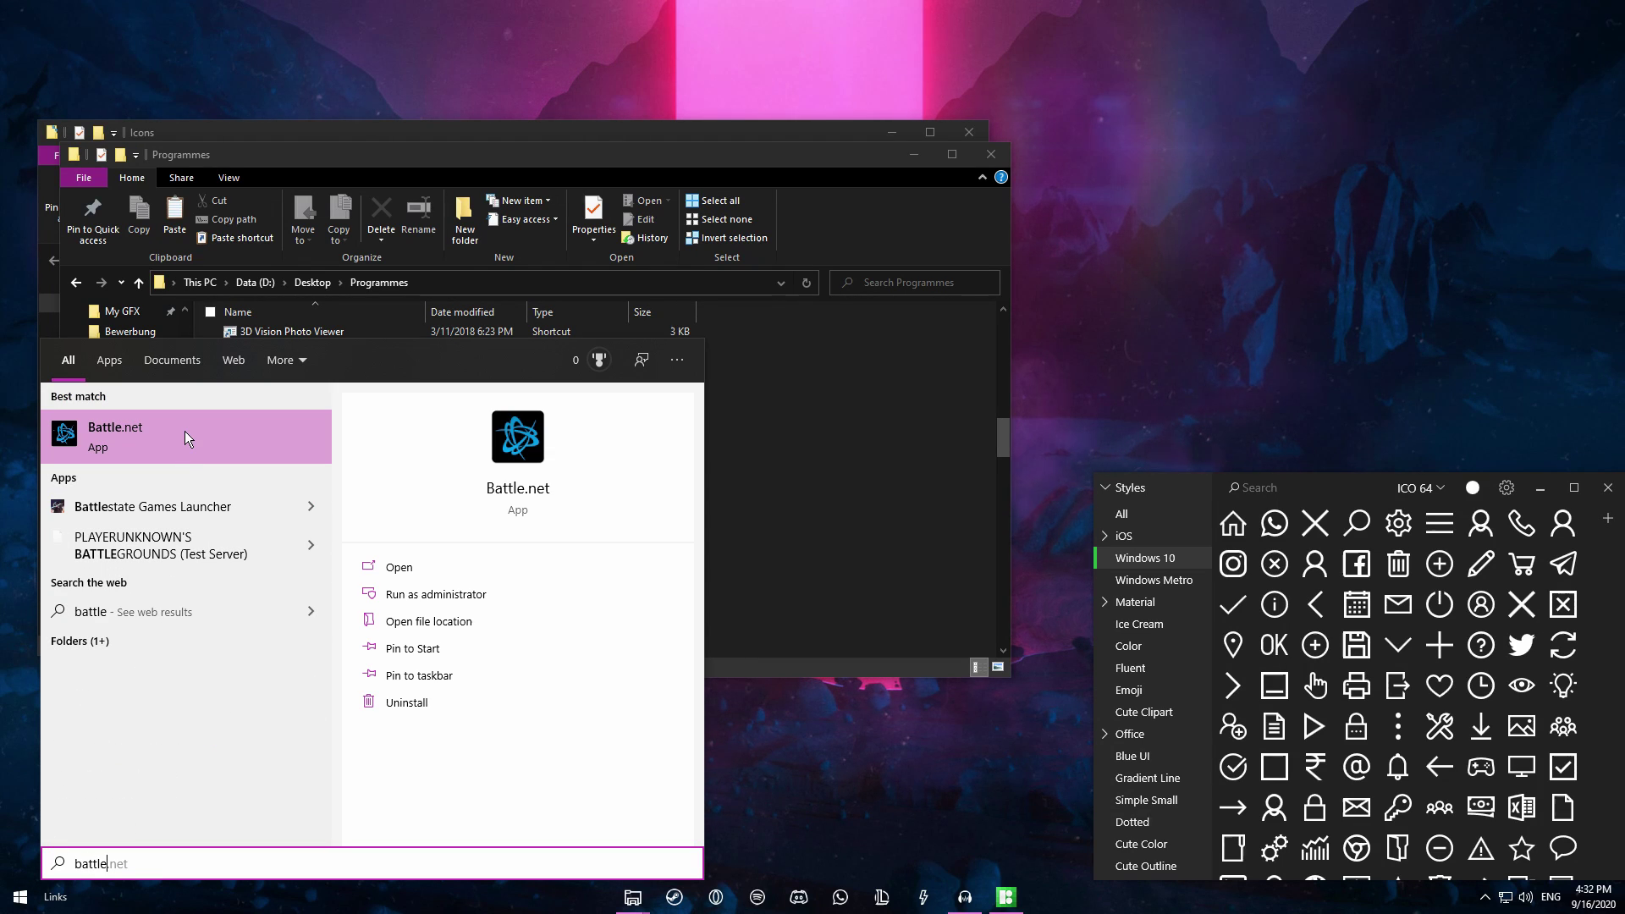
{"action": "right_click", "coordinate": [185, 430]}
{"action": "left_click", "coordinate": [280, 475]}
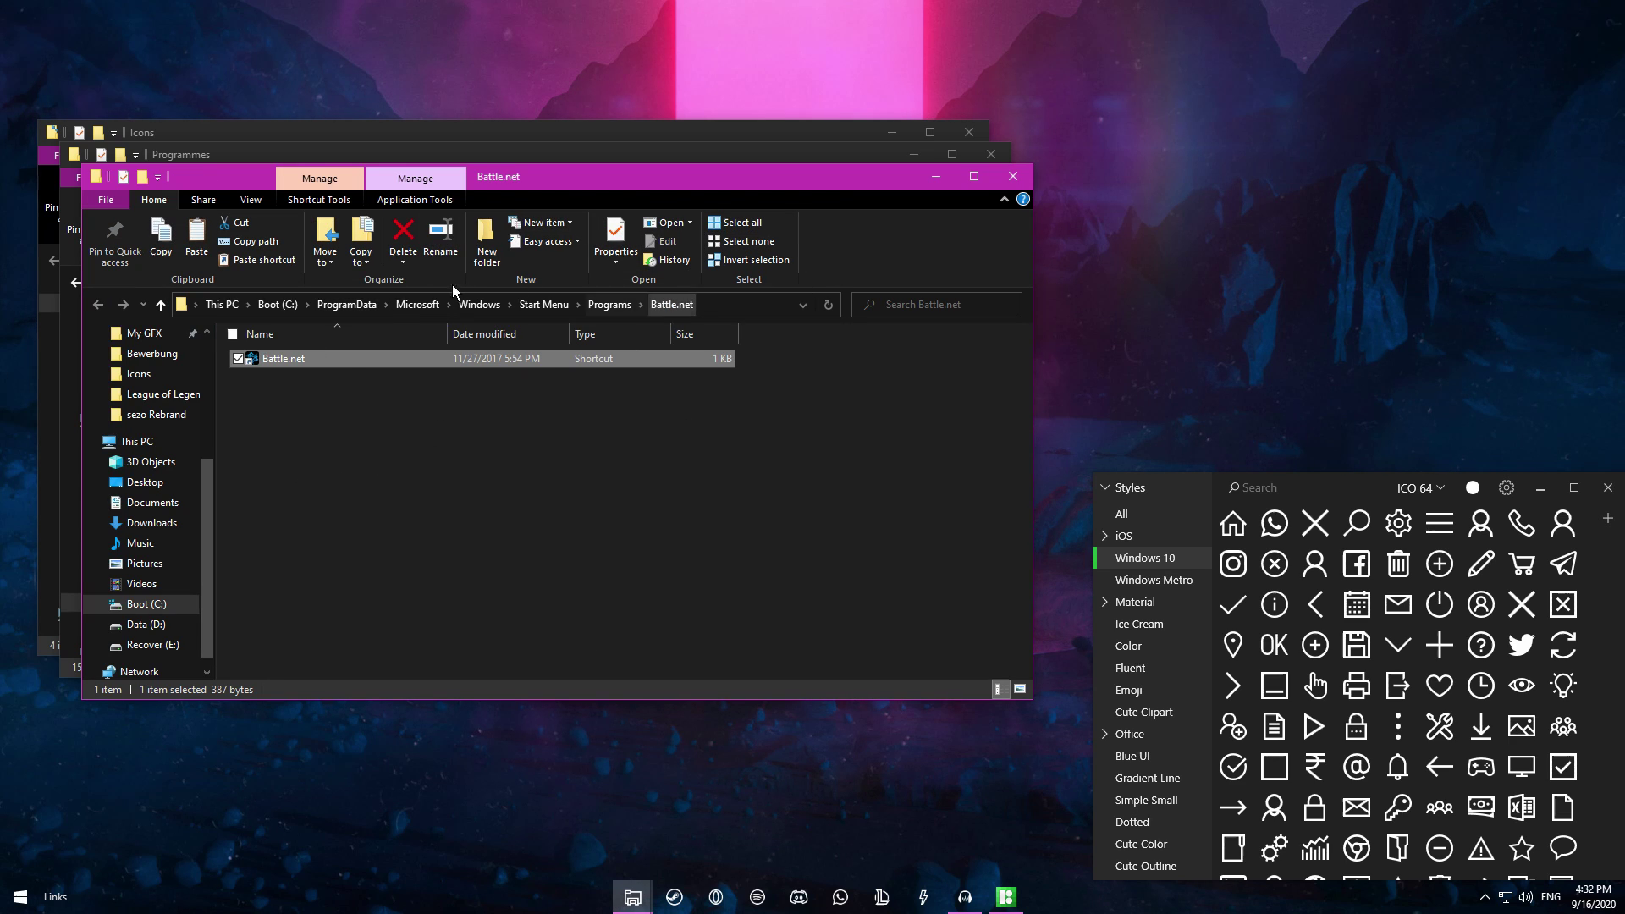
{"action": "right_click", "coordinate": [311, 360]}
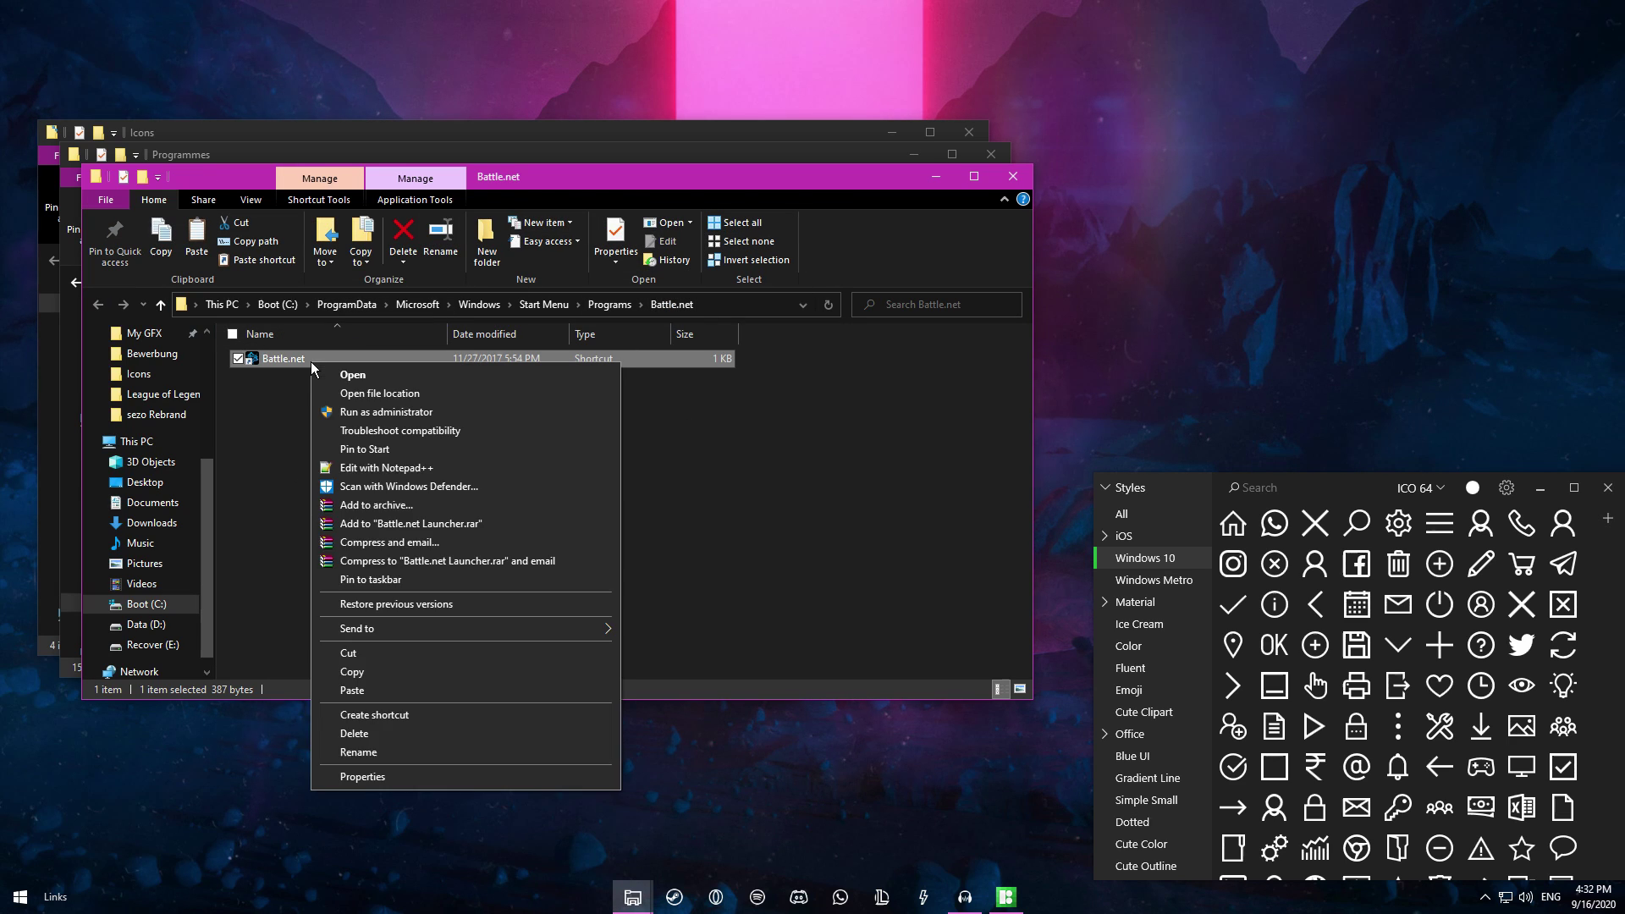
{"action": "left_click", "coordinate": [395, 782]}
Step: Cancel the shortcut's icon file browser and bring the Icons folder window forward
{"action": "left_click", "coordinate": [489, 675]}
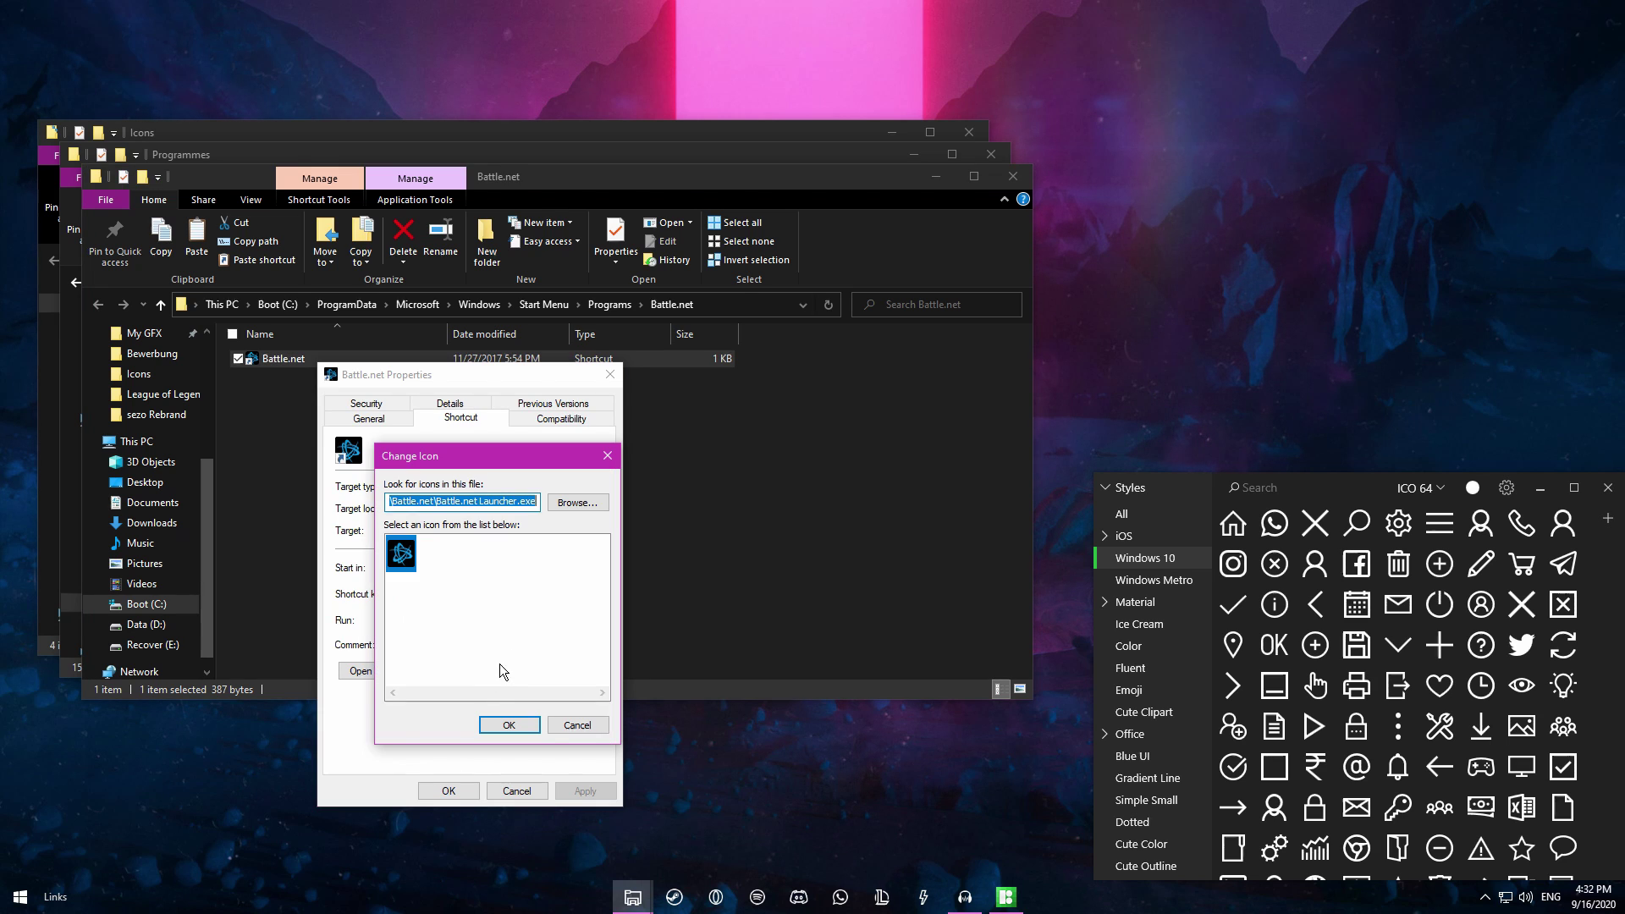
{"action": "left_click", "coordinate": [585, 504]}
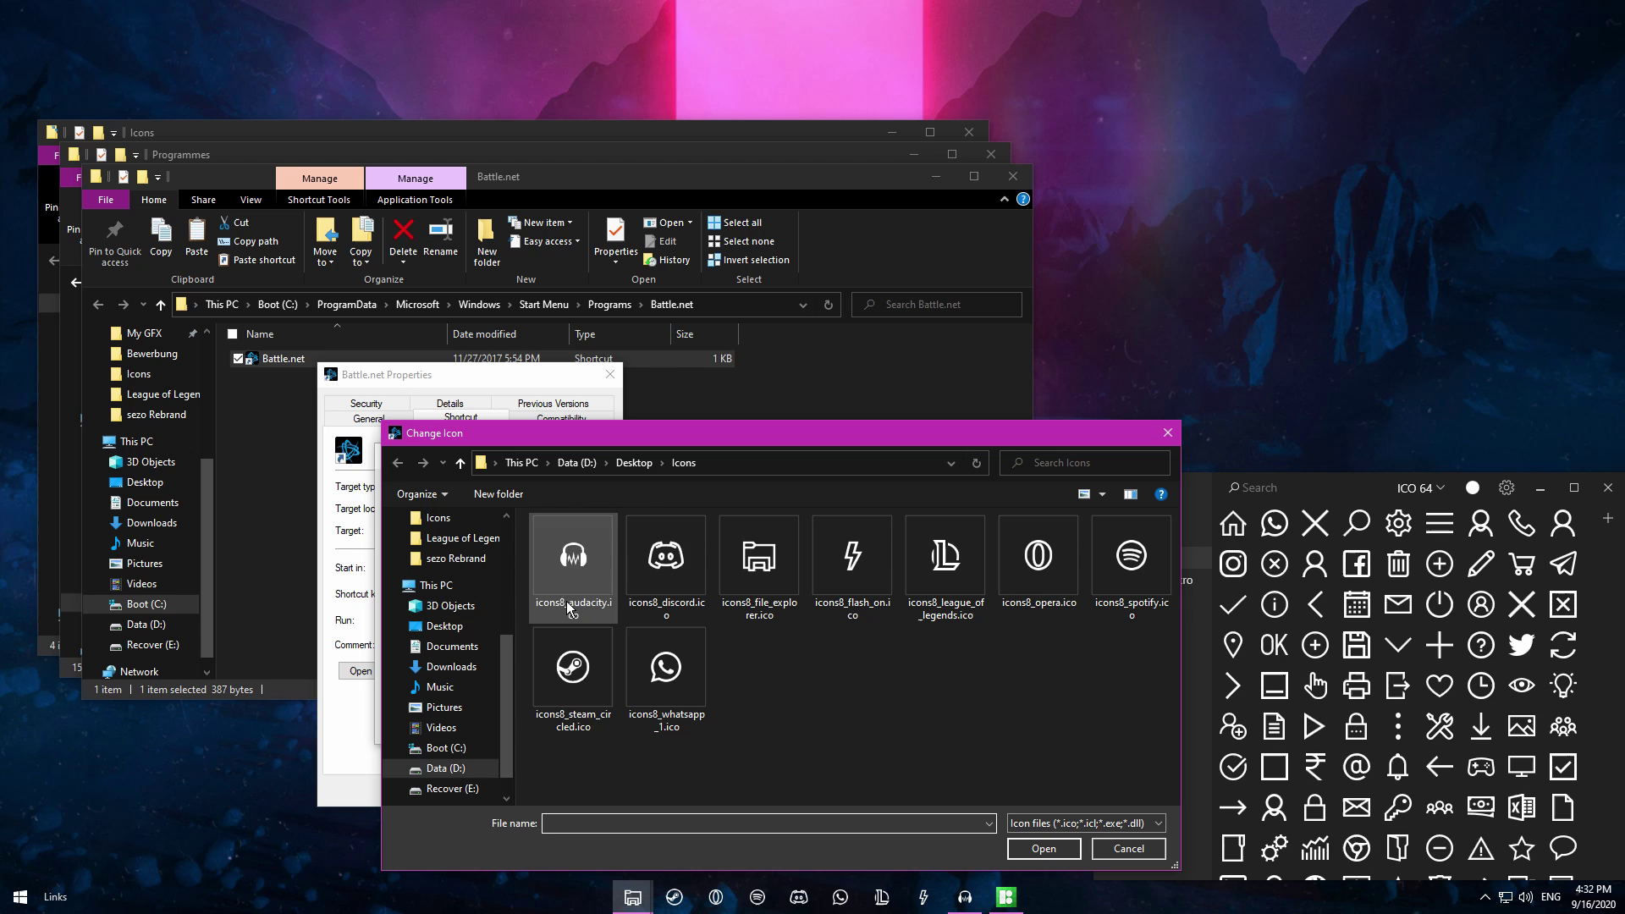
{"action": "left_click", "coordinate": [1128, 848]}
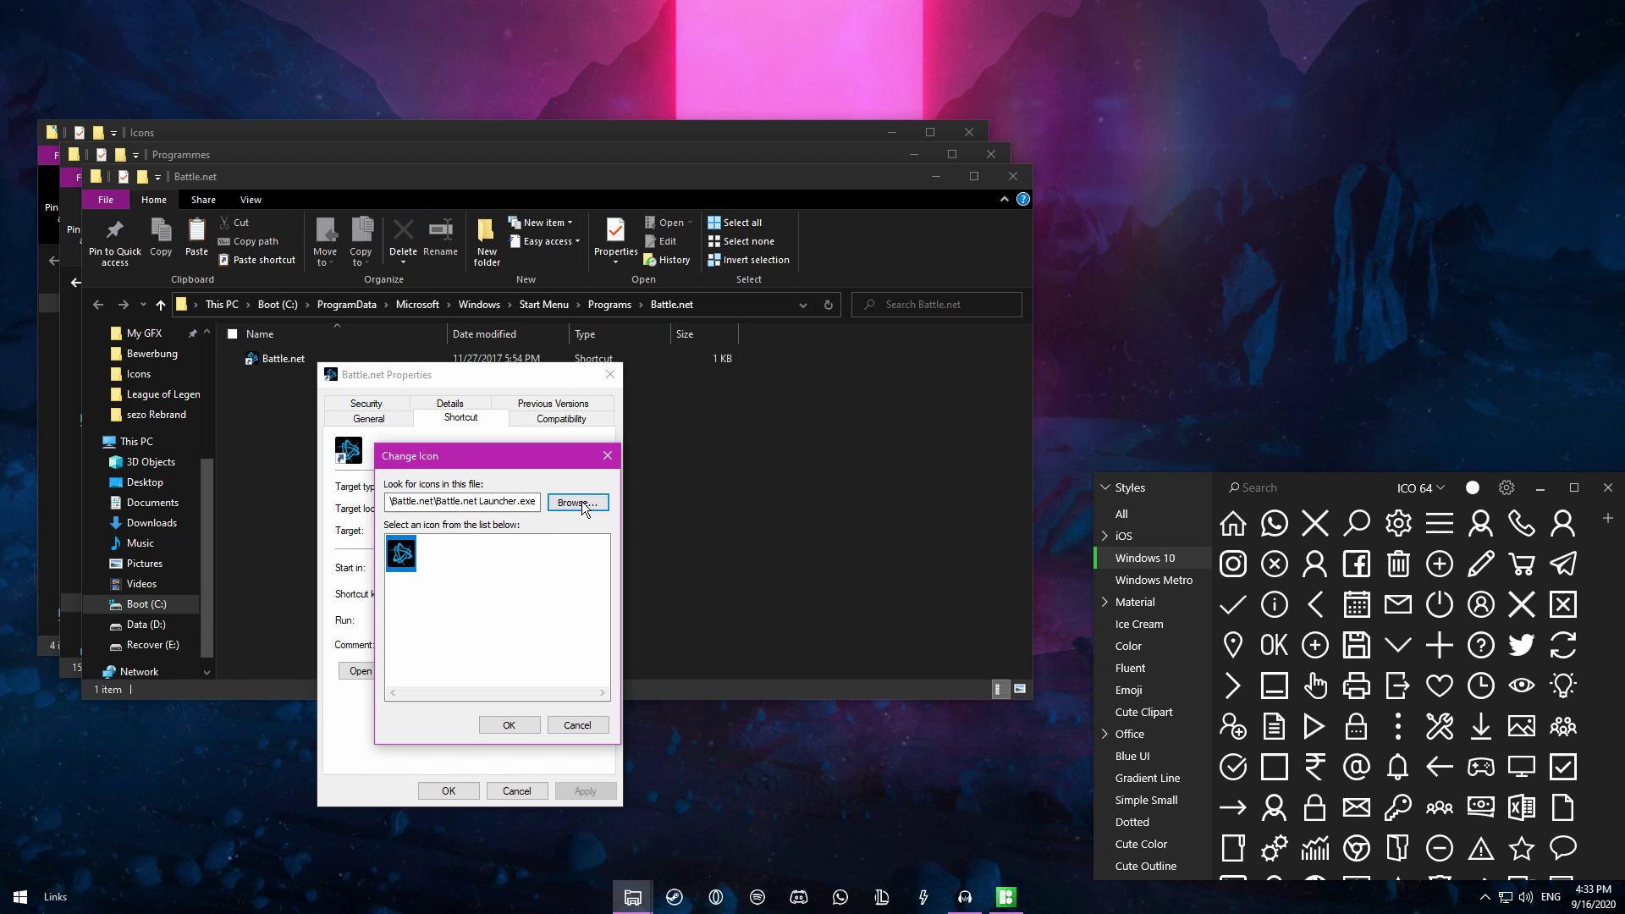
{"action": "left_click", "coordinate": [734, 500]}
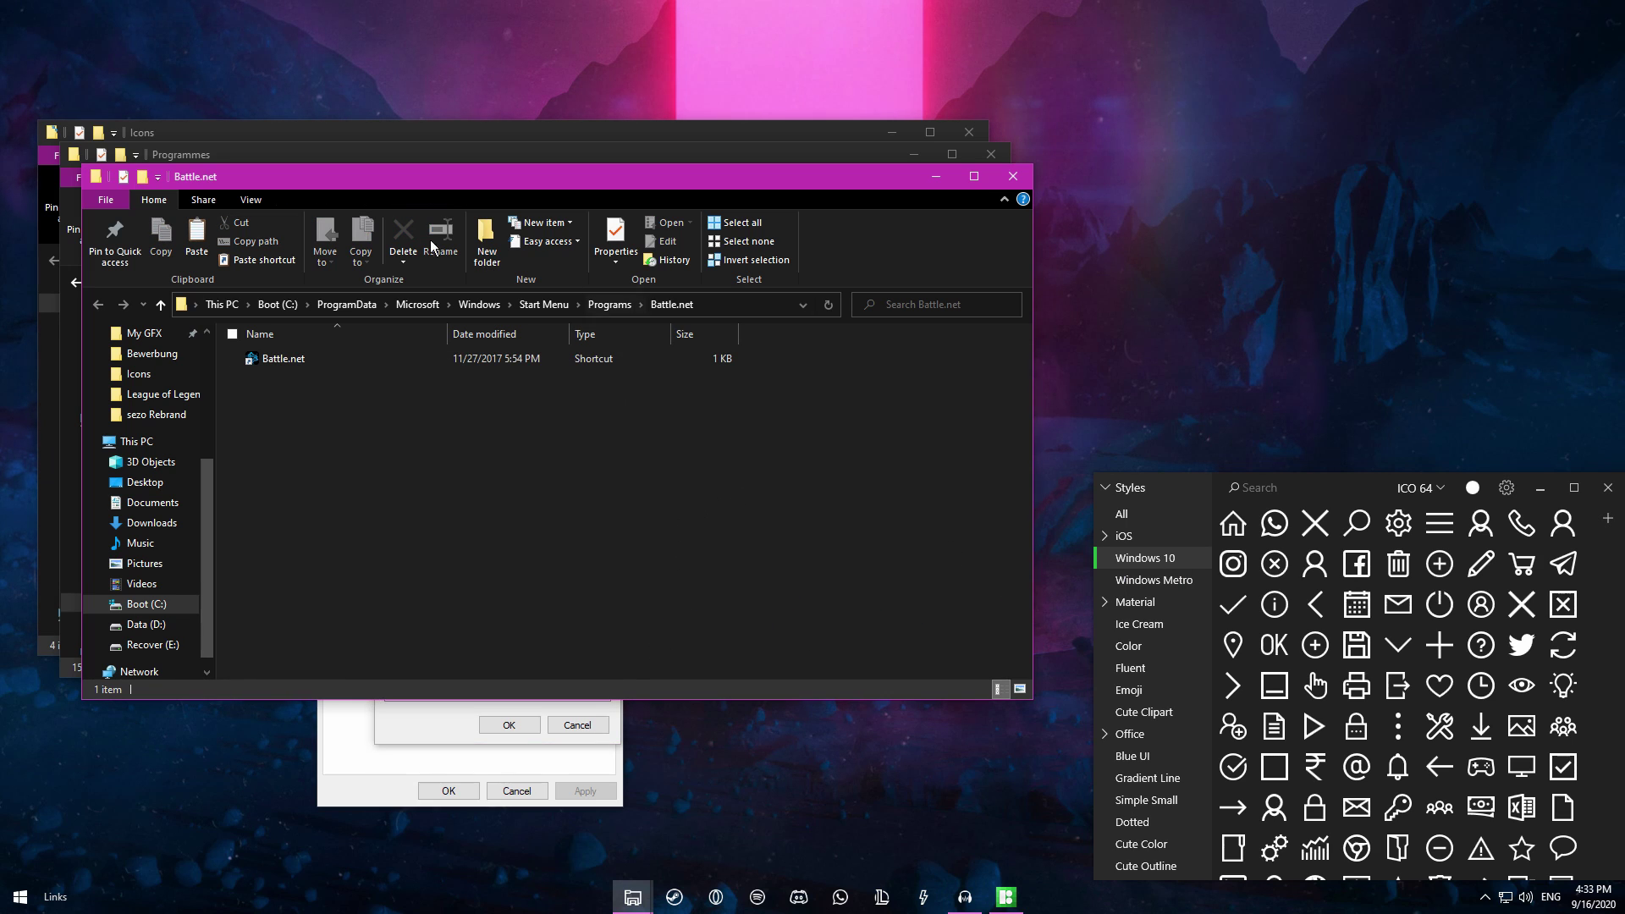
{"action": "left_click", "coordinate": [211, 145]}
{"action": "left_click", "coordinate": [214, 138]}
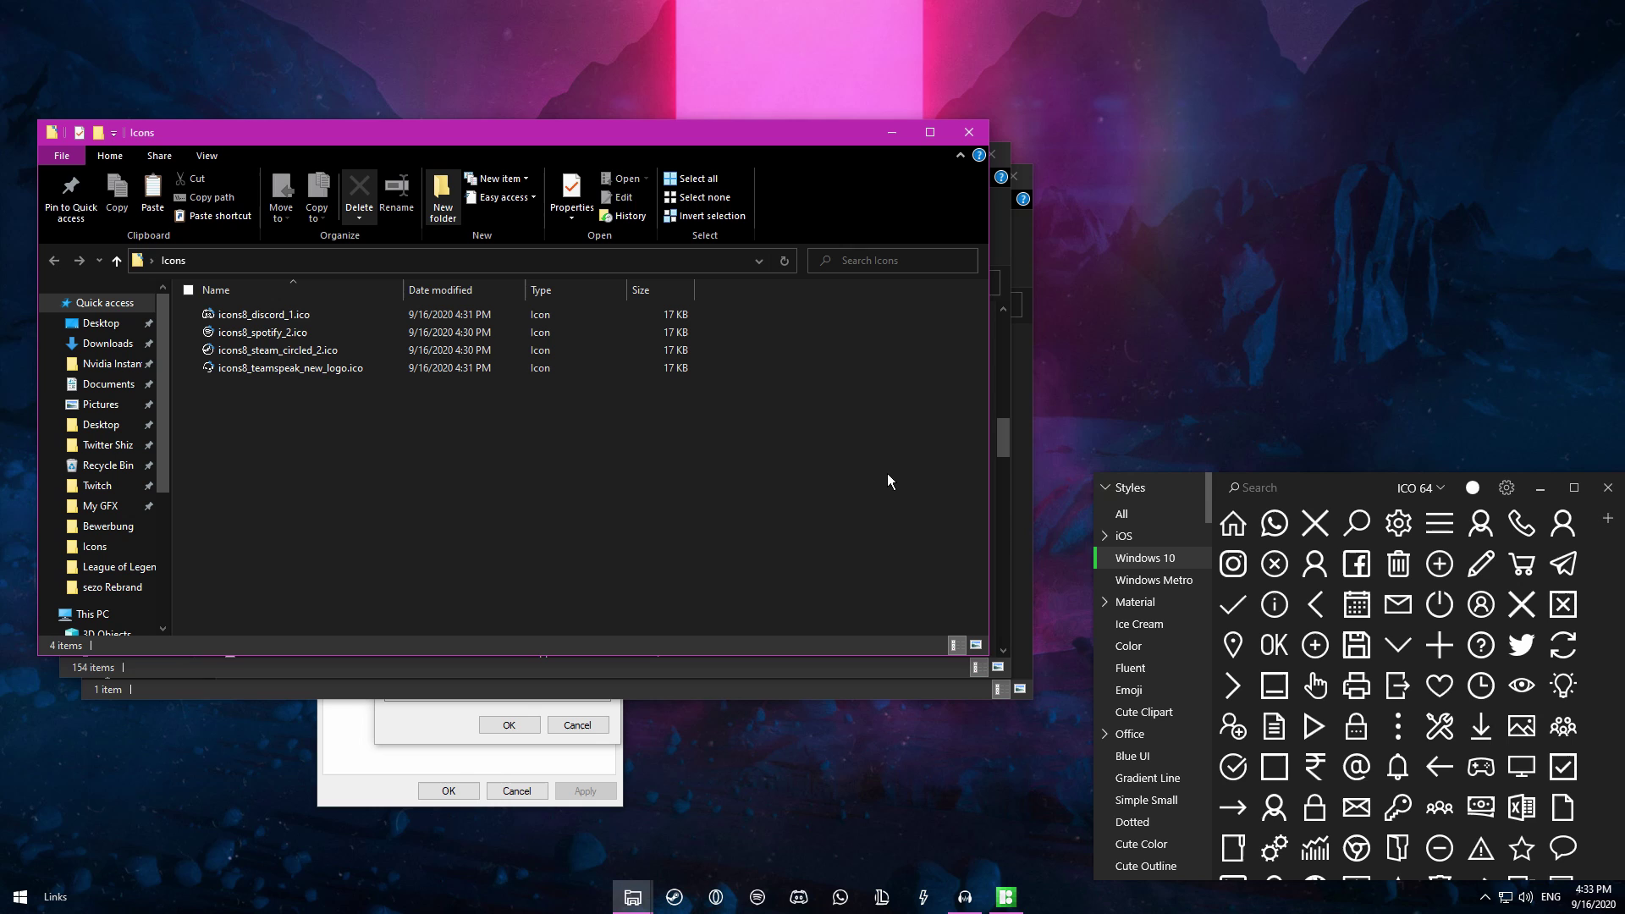
Step: Search 'battle' in Icons8 Pichon and drag the Battle.Net icon into the Icons folder
{"action": "left_click", "coordinate": [1316, 482]}
{"action": "type", "text": "battle"}
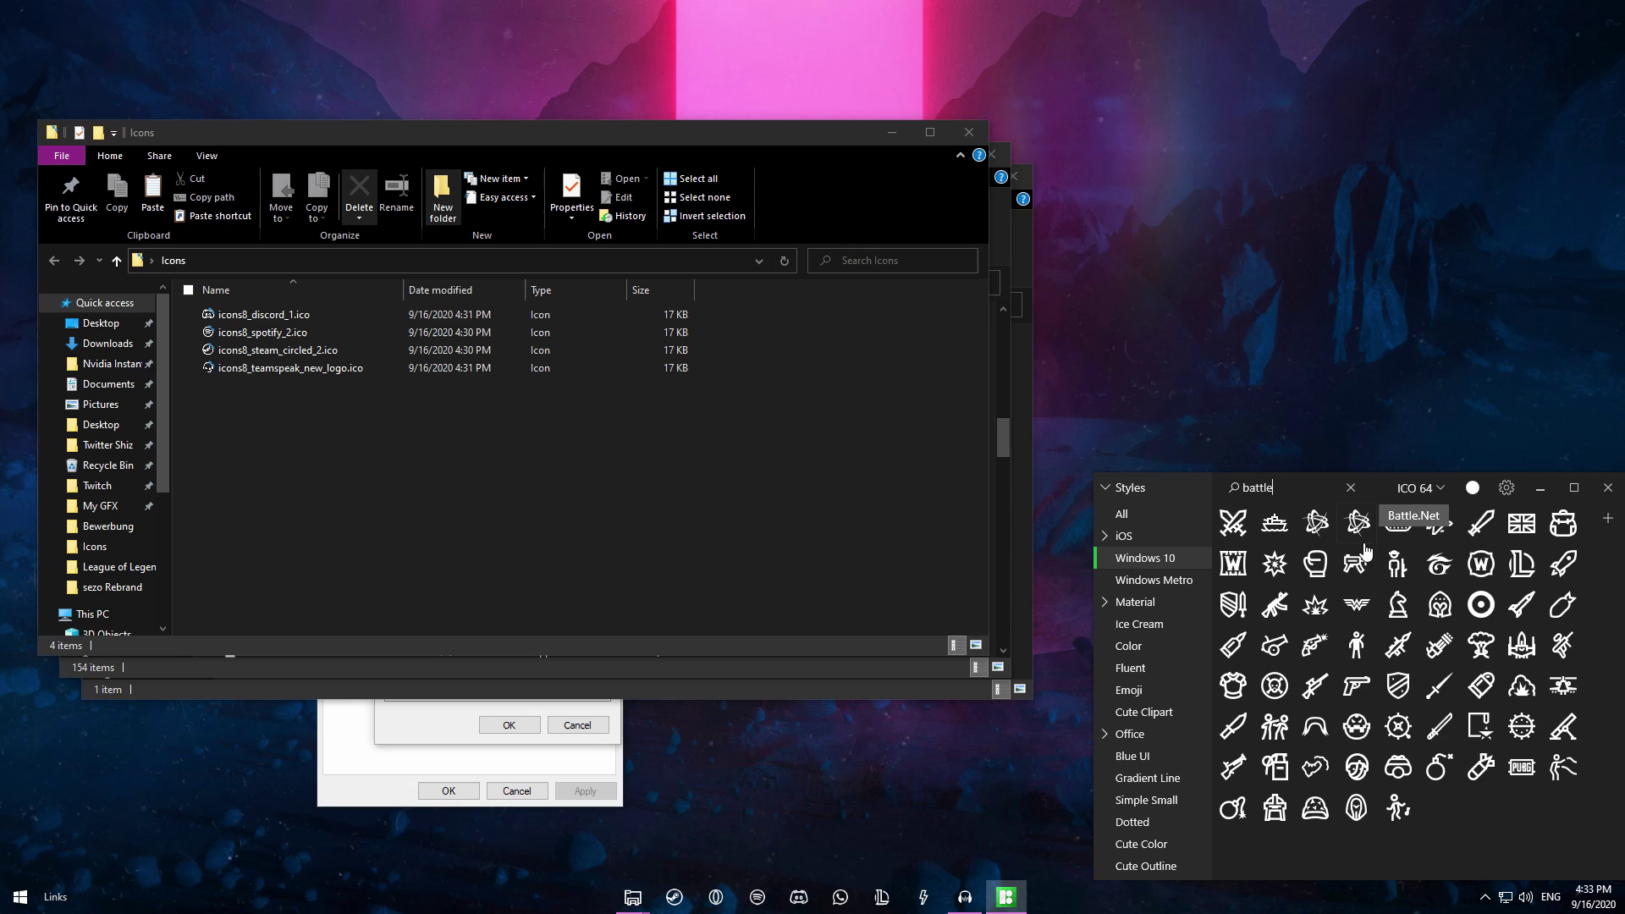
{"action": "left_click_drag", "start_coordinate": [1354, 529], "coordinate": [530, 474]}
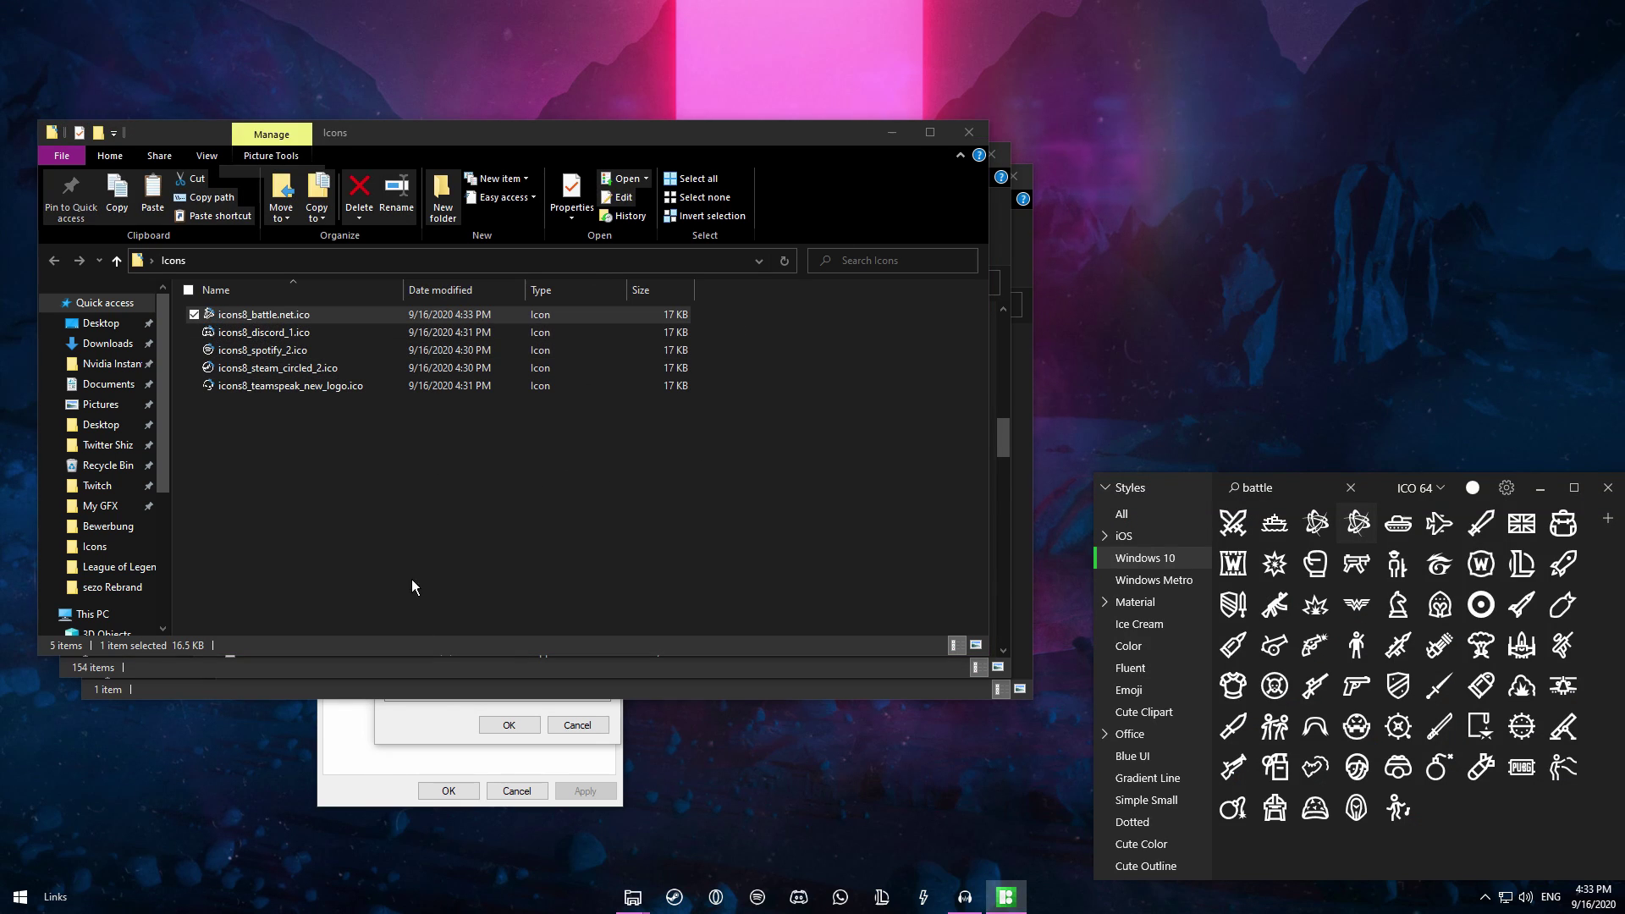
Step: Set the Battle.net shortcut's icon to Desktop\Icons\icons8_battle.net.ico, apply it and close Properties
{"action": "left_click", "coordinate": [423, 733]}
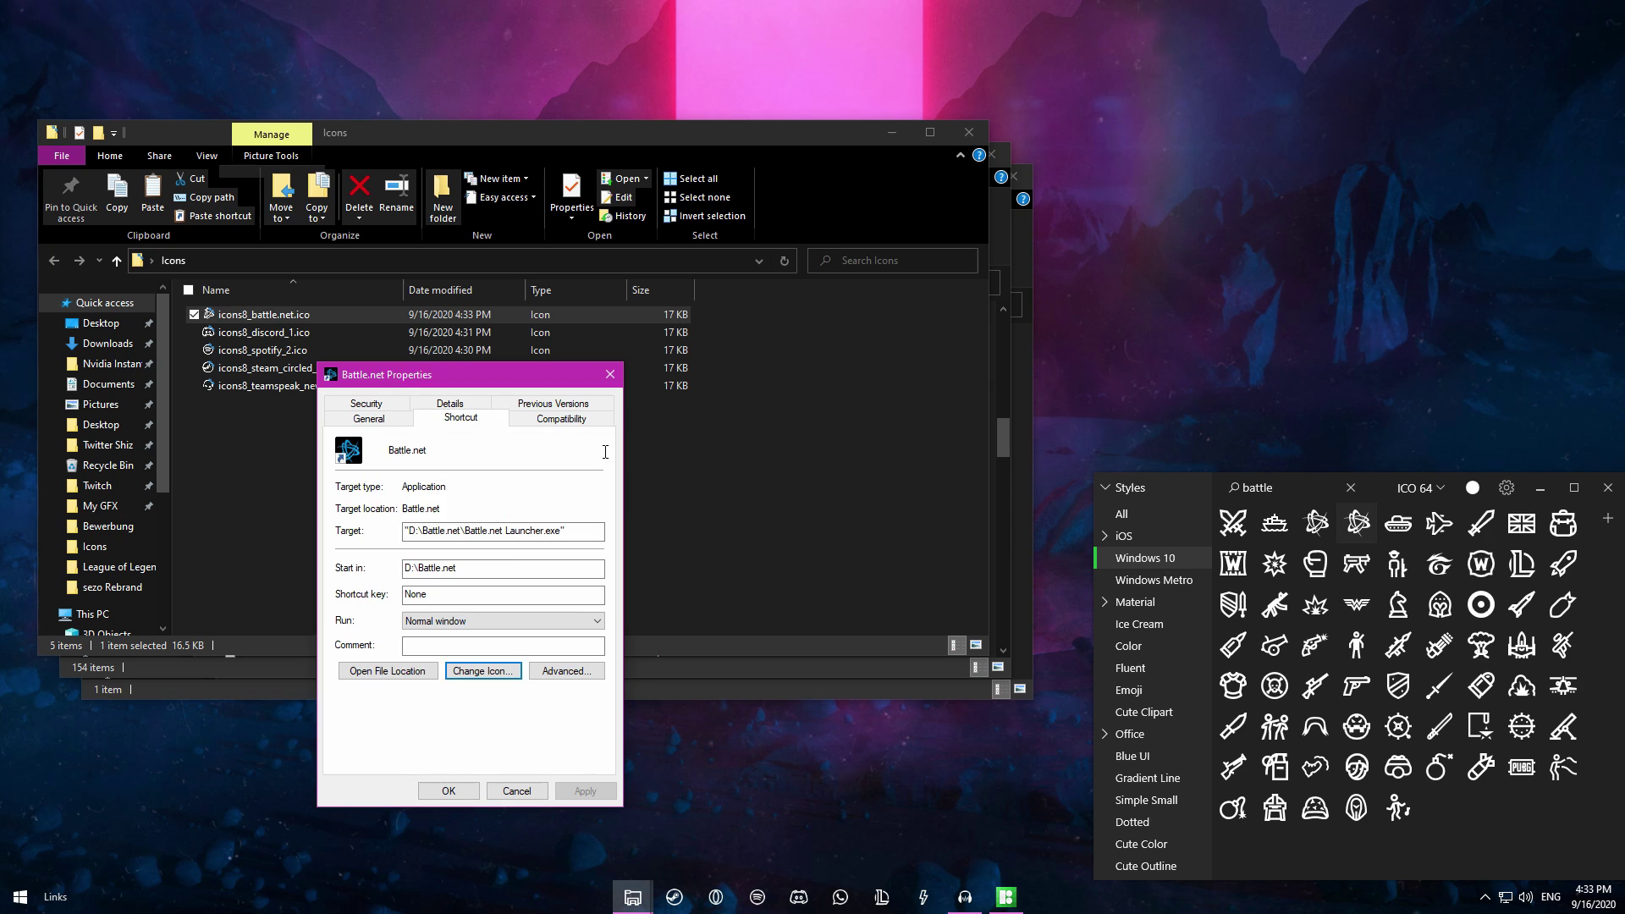
{"action": "key", "text": "Escape"}
{"action": "left_click", "coordinate": [501, 675]}
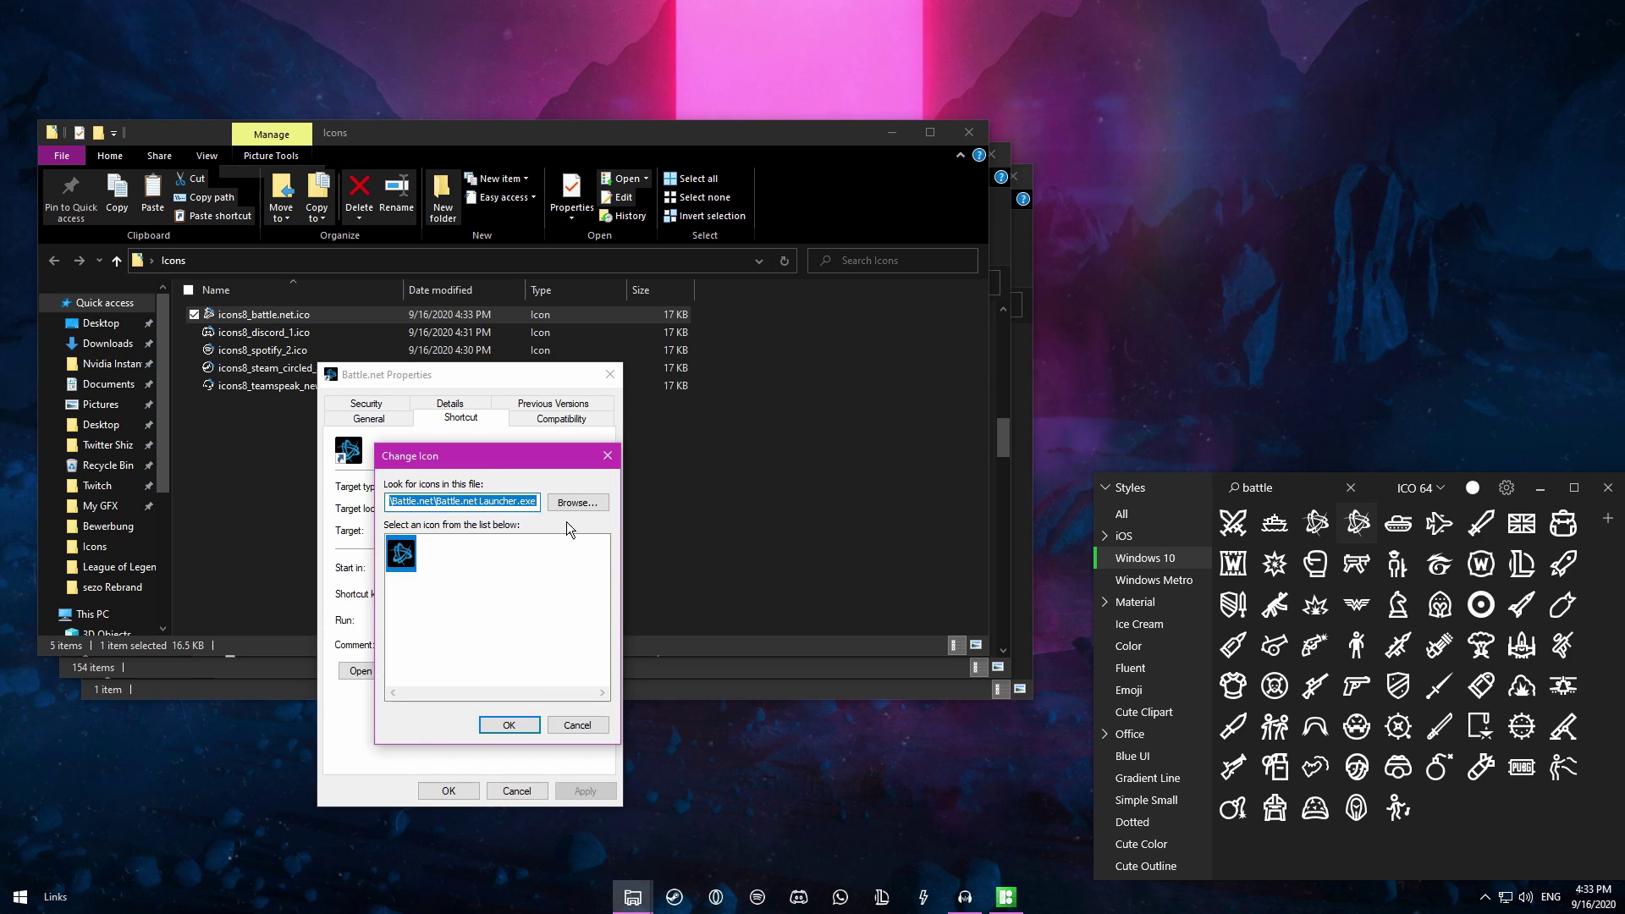
{"action": "left_click", "coordinate": [578, 503]}
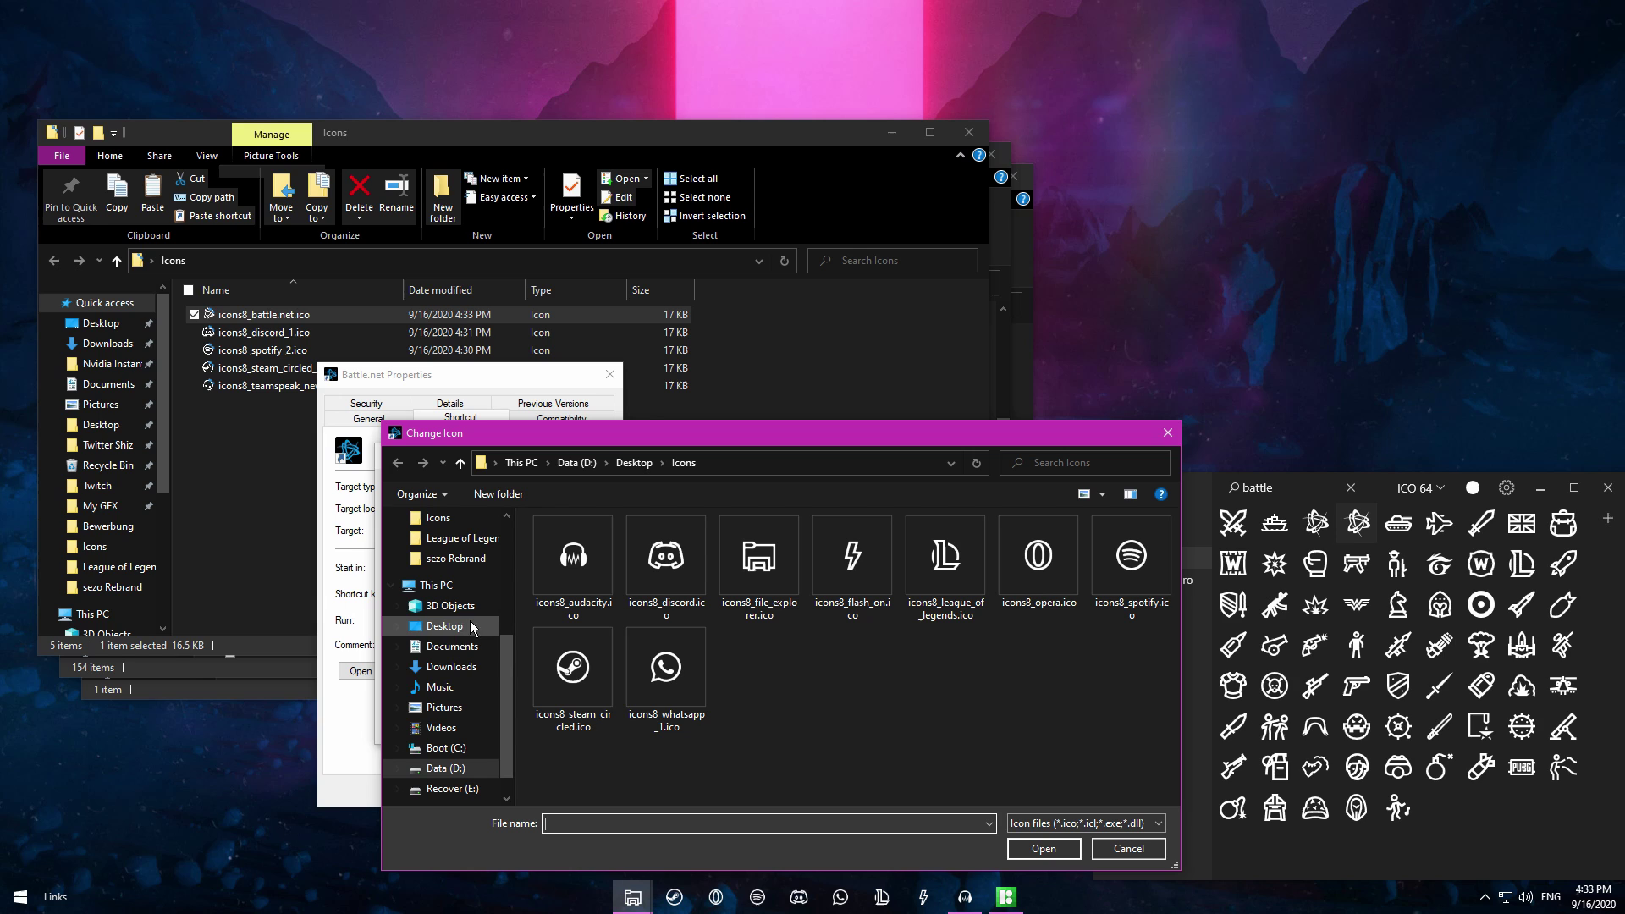
{"action": "left_click", "coordinate": [446, 626]}
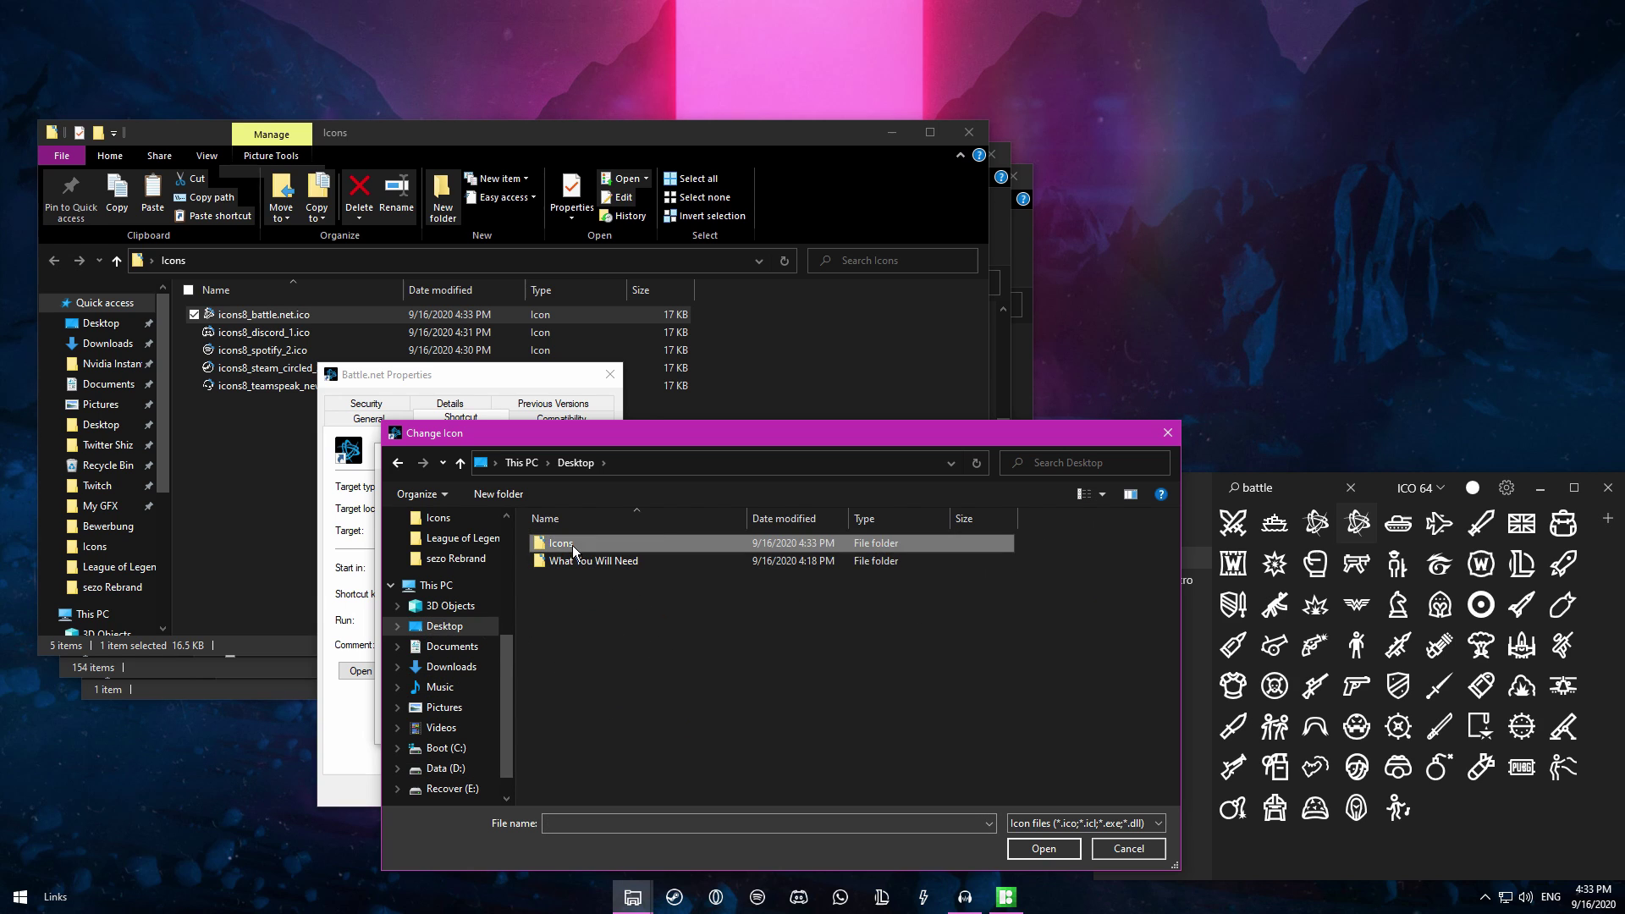
{"action": "double_click", "coordinate": [575, 550]}
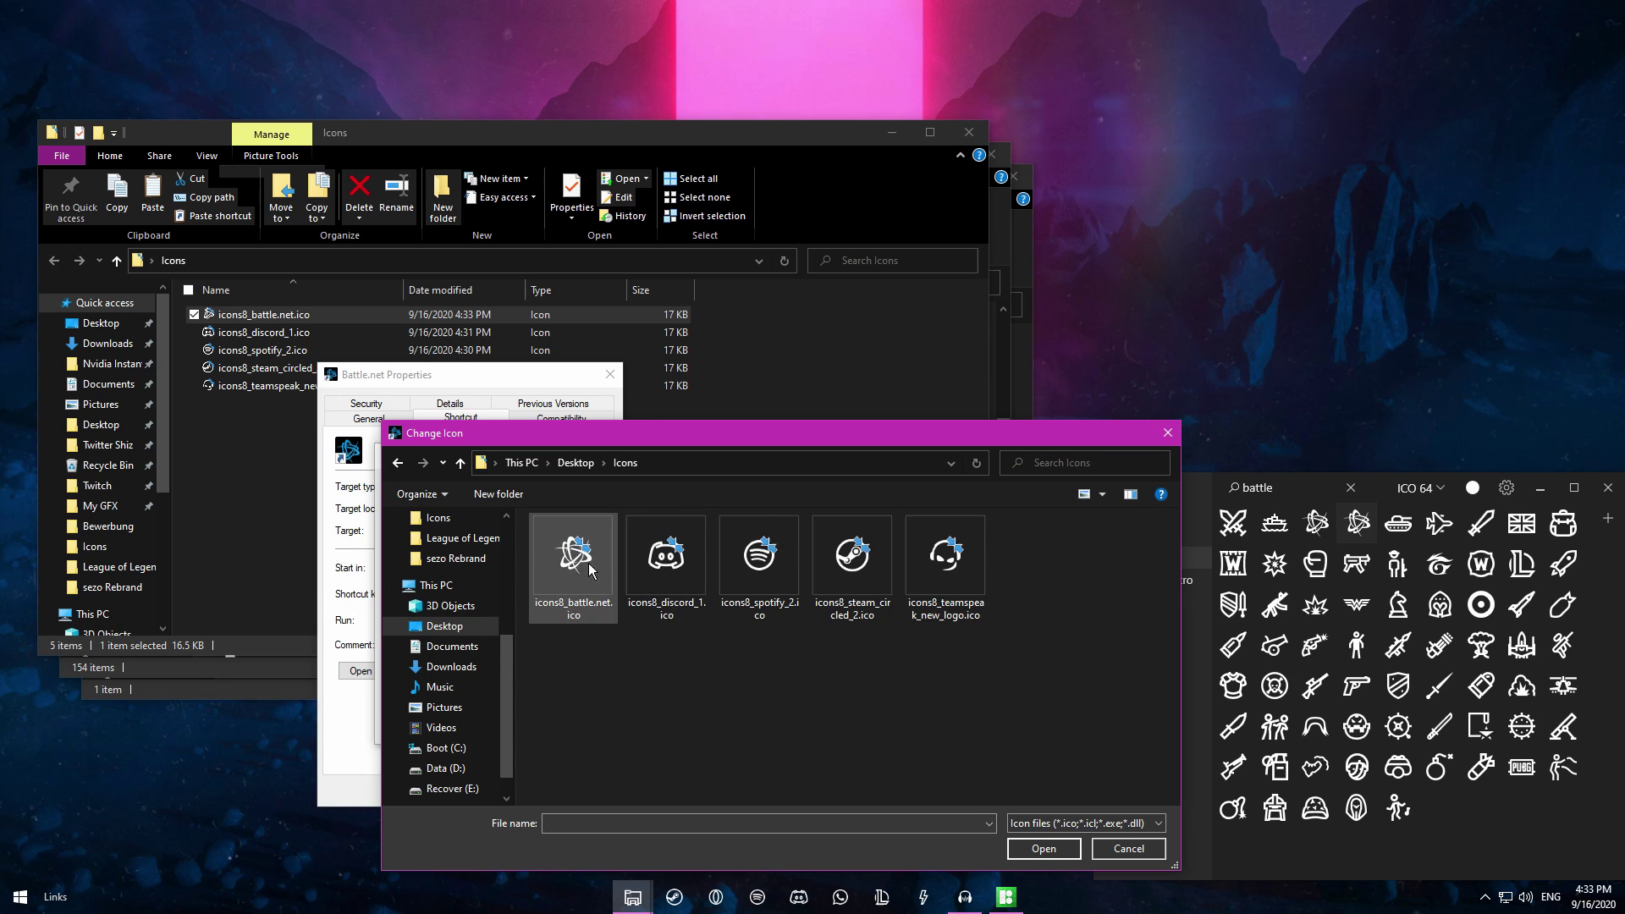
{"action": "double_click", "coordinate": [573, 611]}
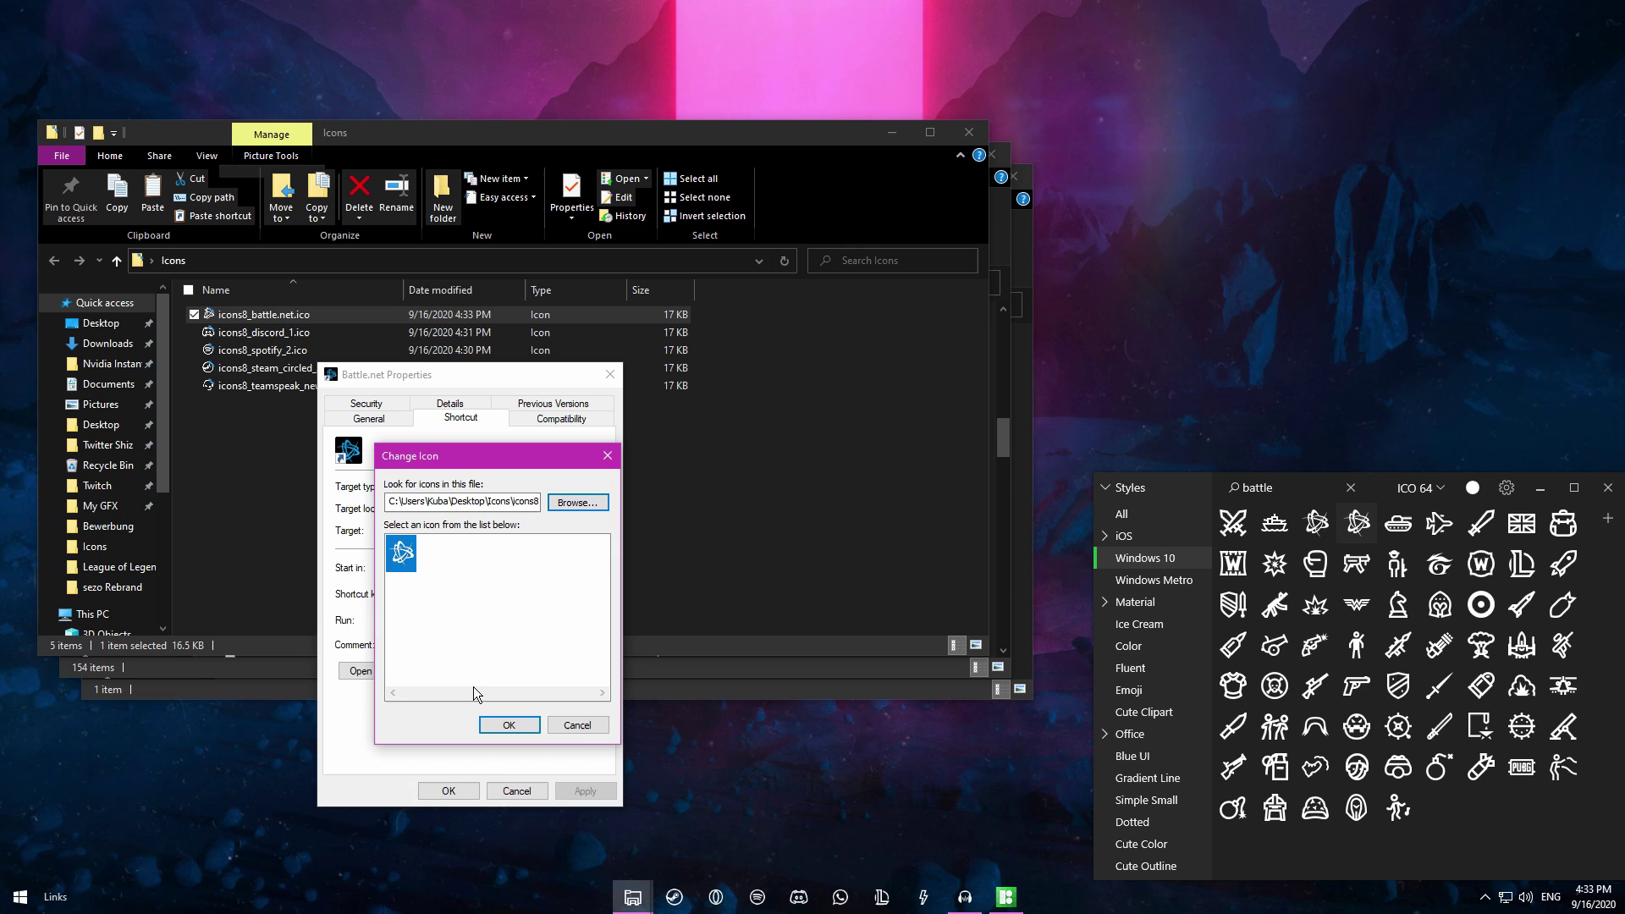
{"action": "left_click", "coordinate": [508, 725]}
{"action": "left_click", "coordinate": [597, 794]}
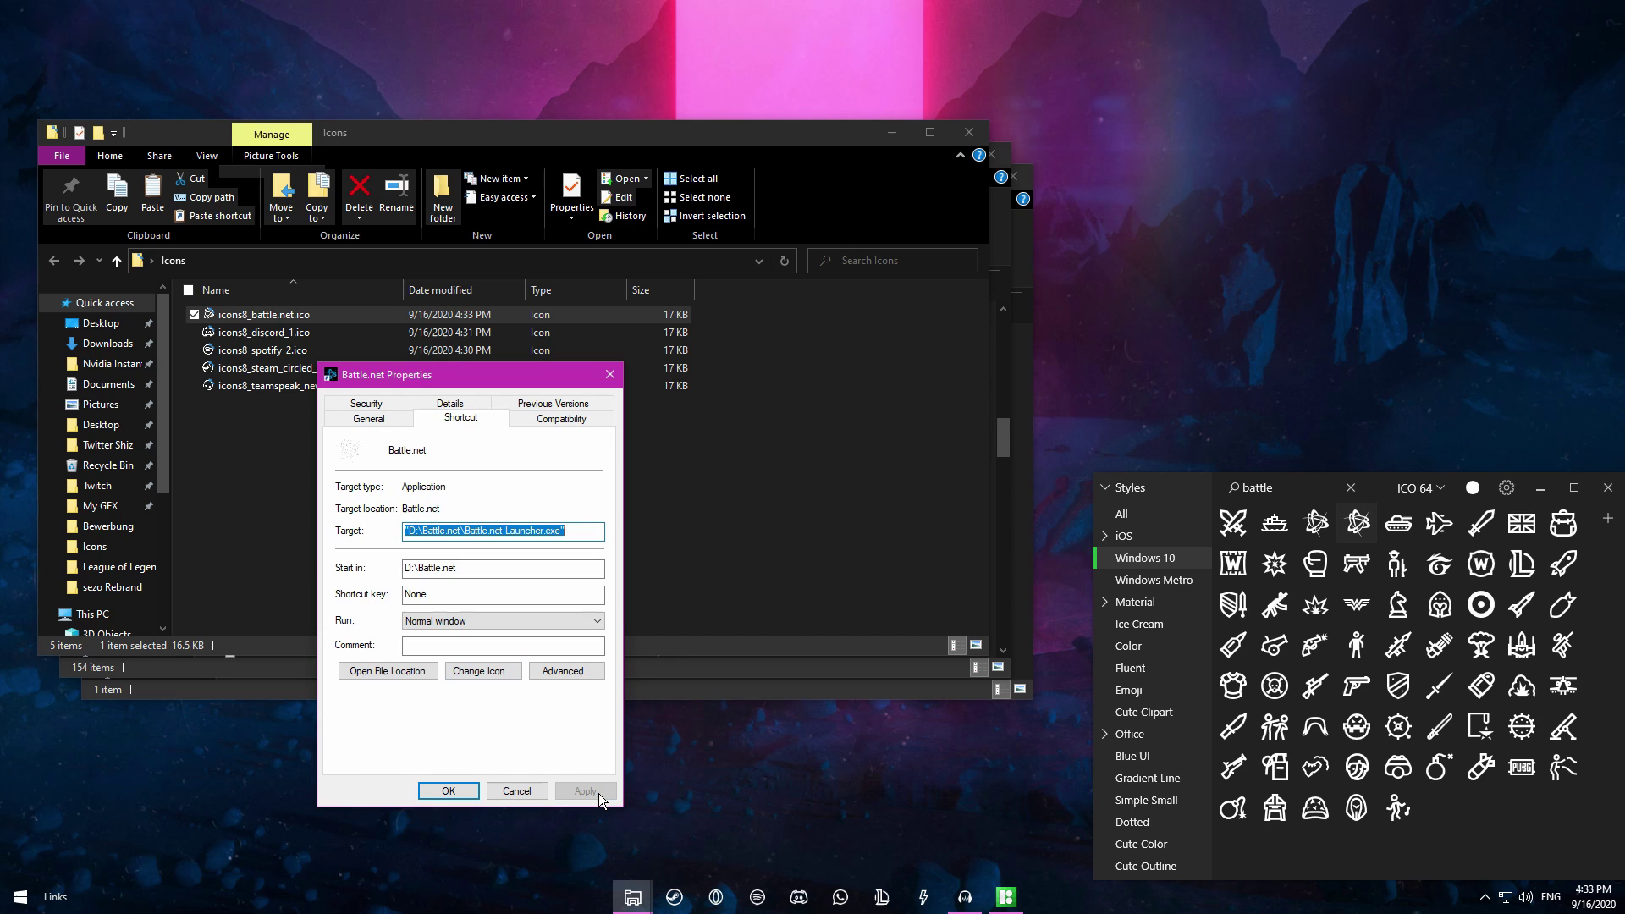
{"action": "left_click", "coordinate": [451, 792]}
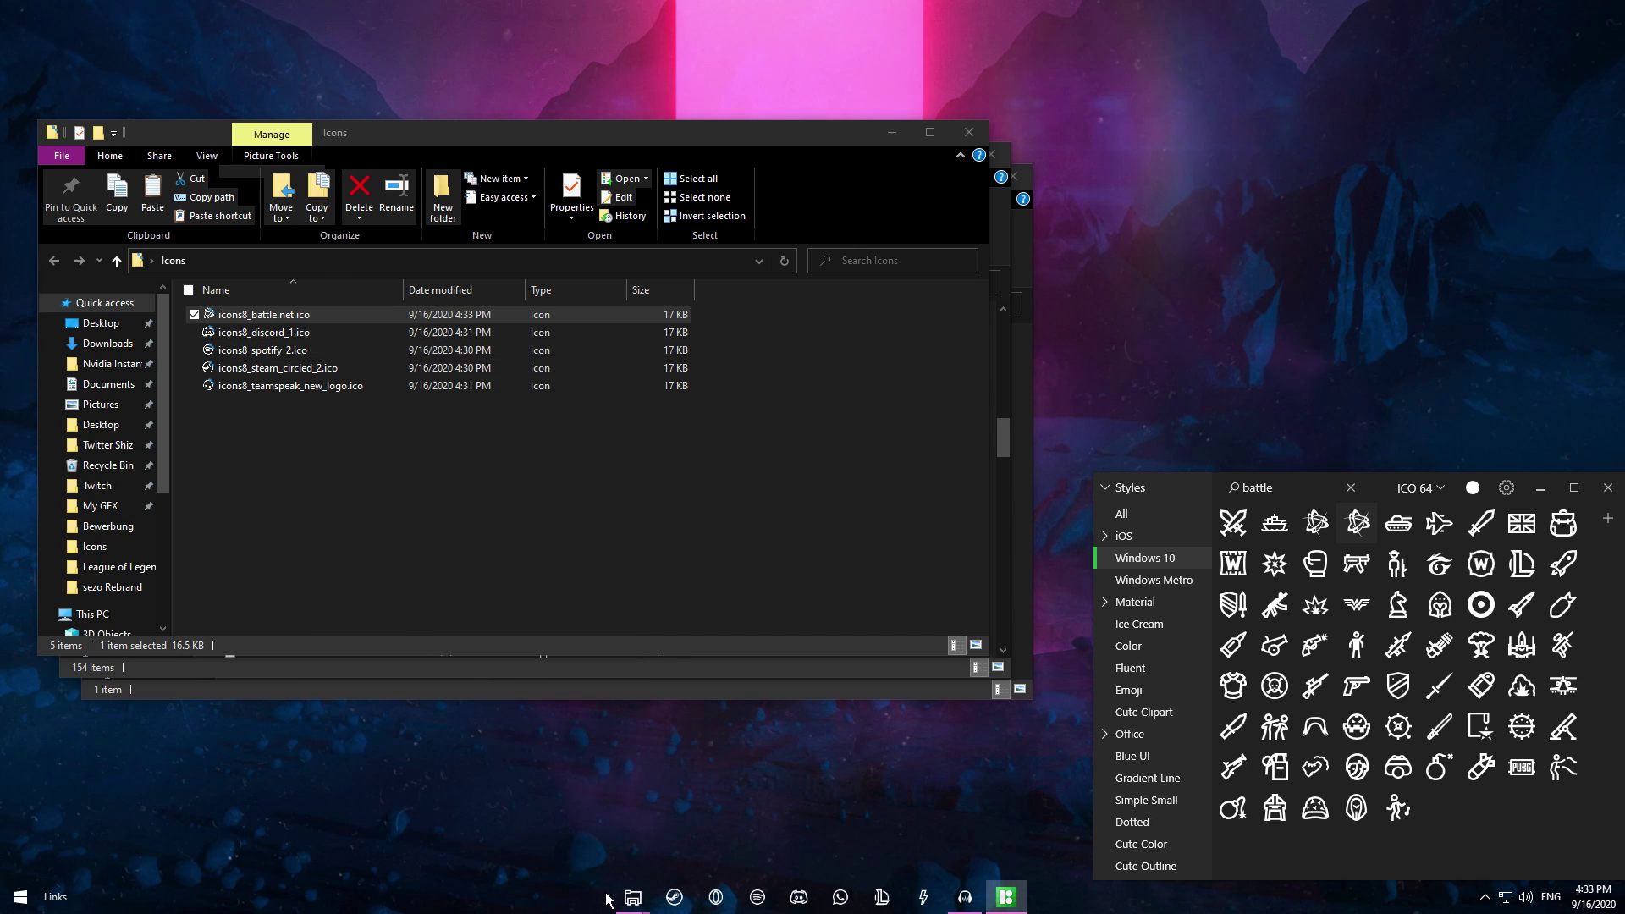
Step: Pin the Battle.net shortcut to the taskbar by dragging it from its folder
{"action": "mouse_move", "coordinate": [633, 898]}
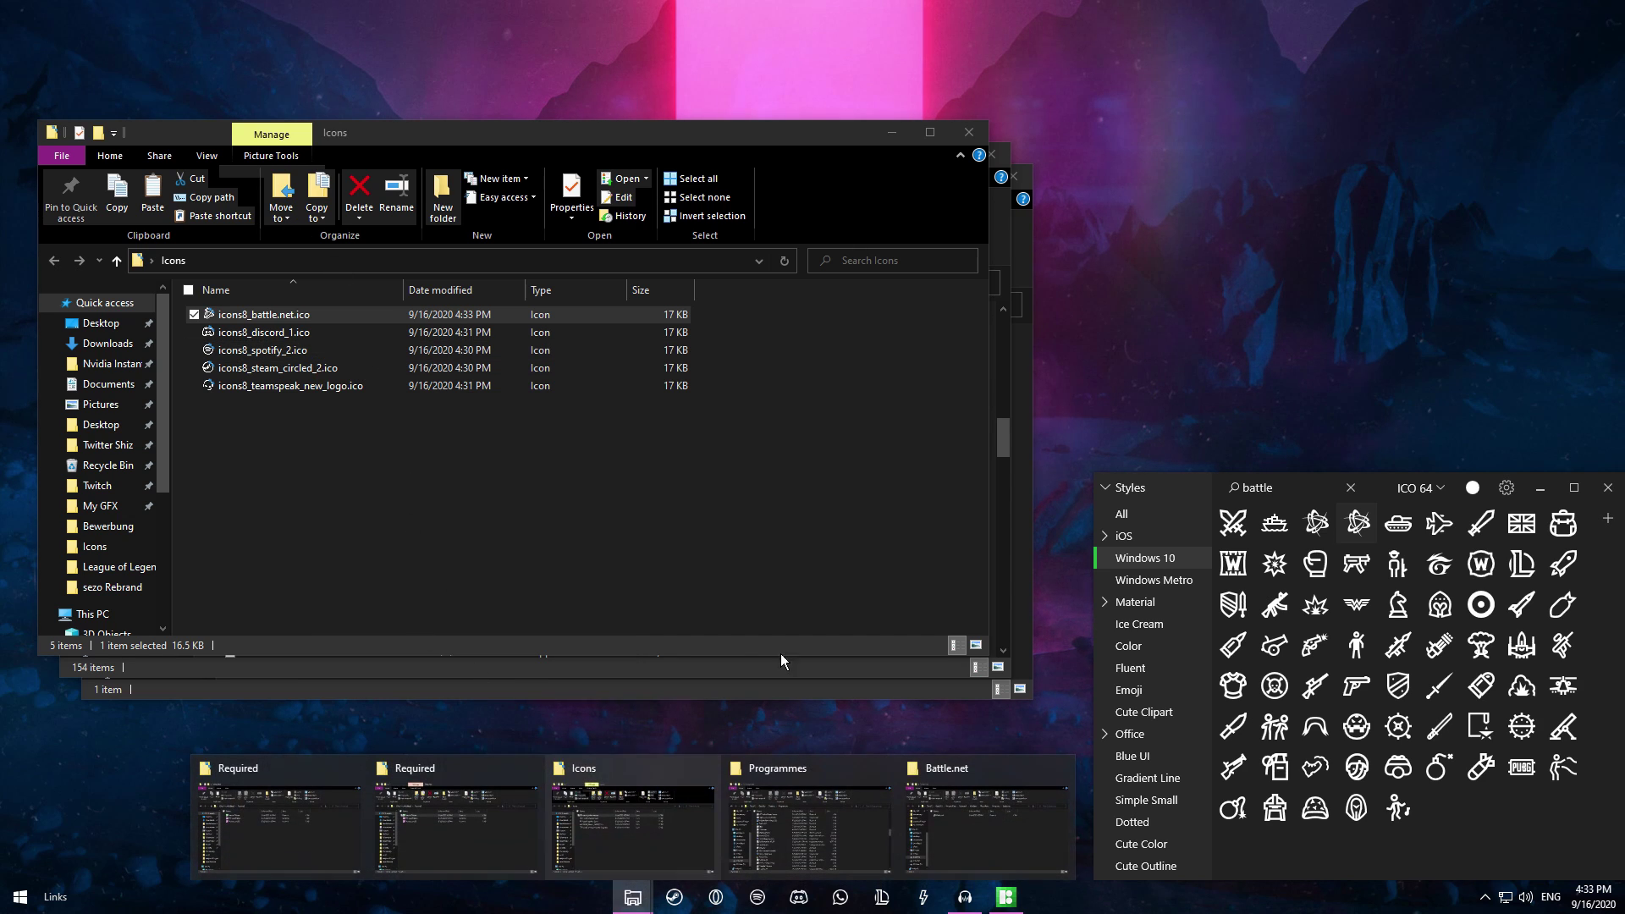
{"action": "left_click", "coordinate": [986, 821]}
{"action": "left_click_drag", "start_coordinate": [286, 366], "coordinate": [1049, 896]}
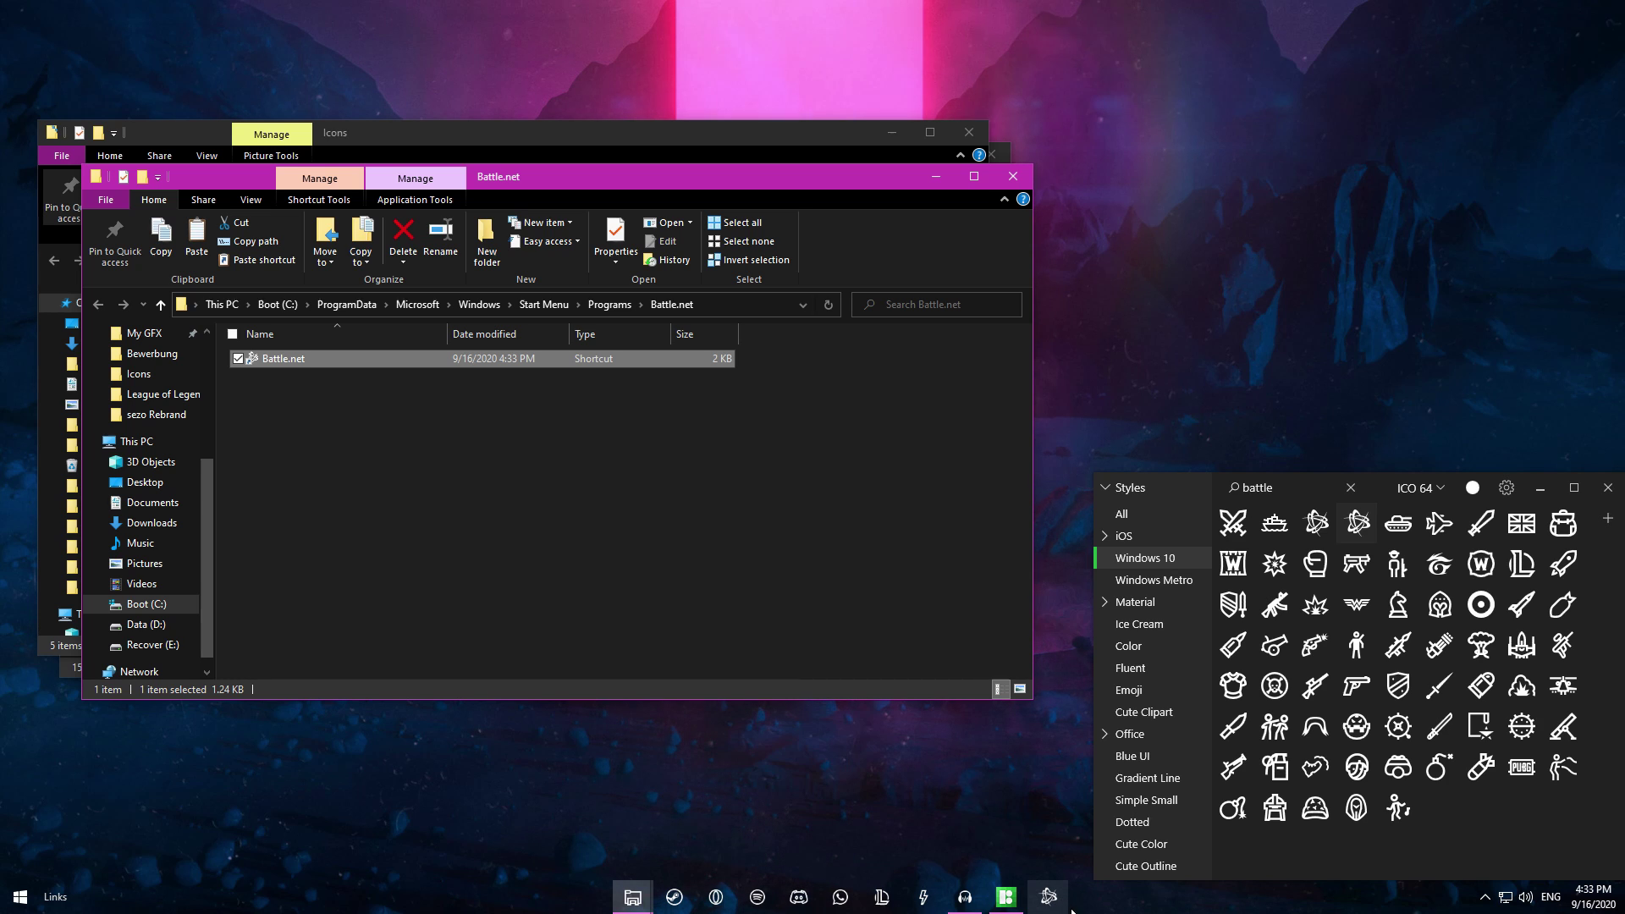
Step: Unpin Battle.net from the taskbar, close its folder window and bring Icons forward
{"action": "right_click", "coordinate": [1049, 897]}
{"action": "left_click", "coordinate": [998, 863]}
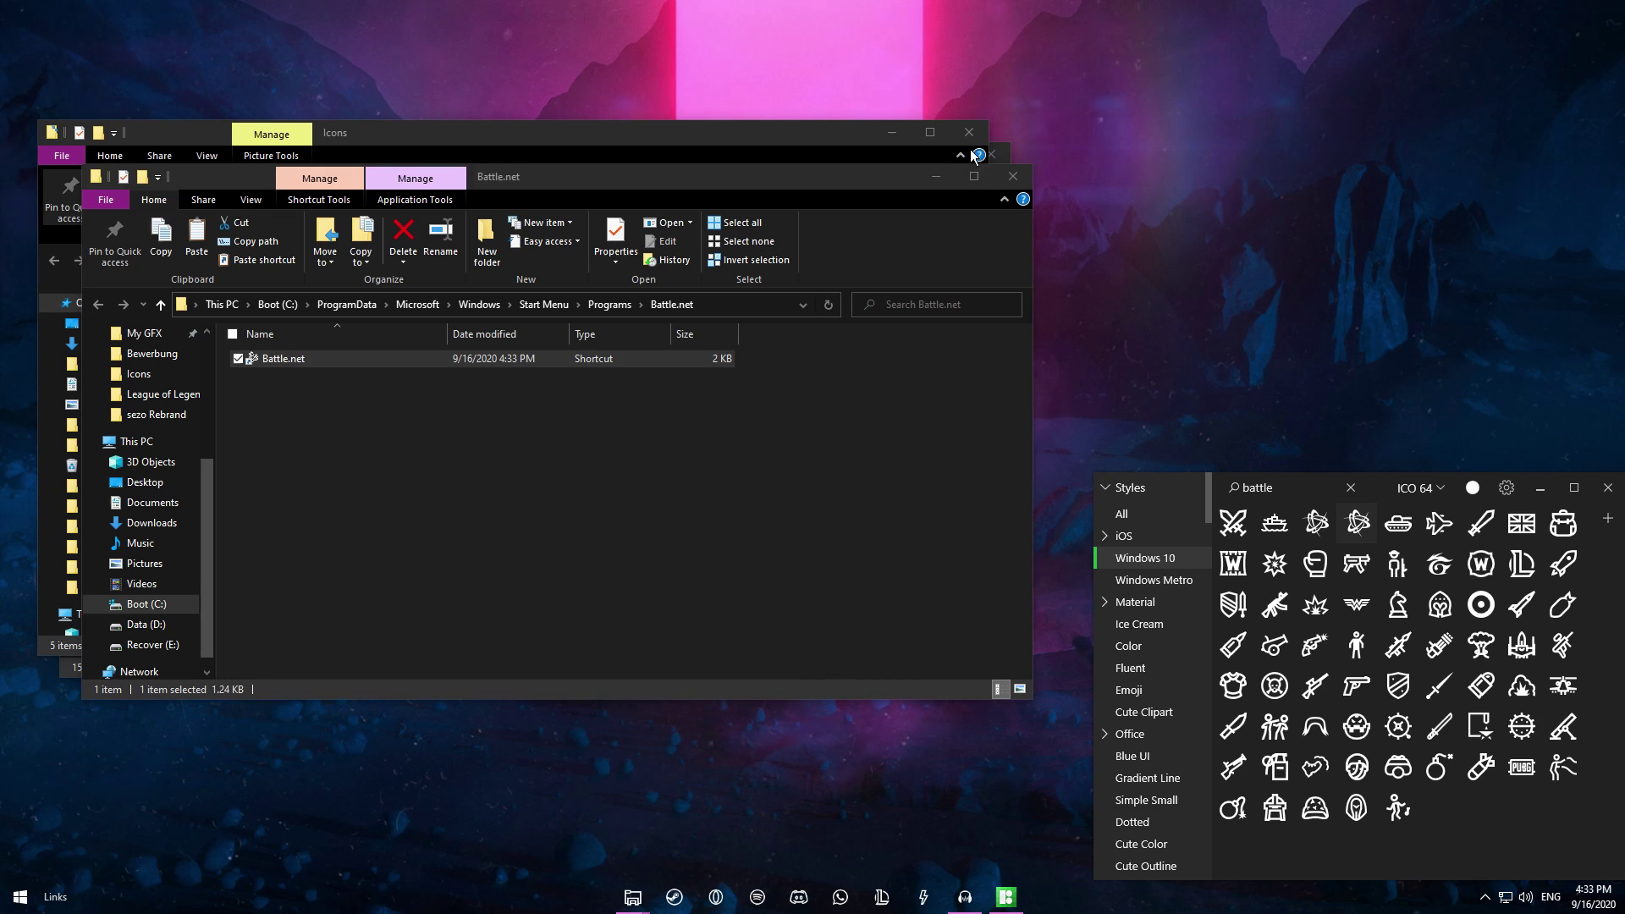
{"action": "left_click", "coordinate": [1013, 176]}
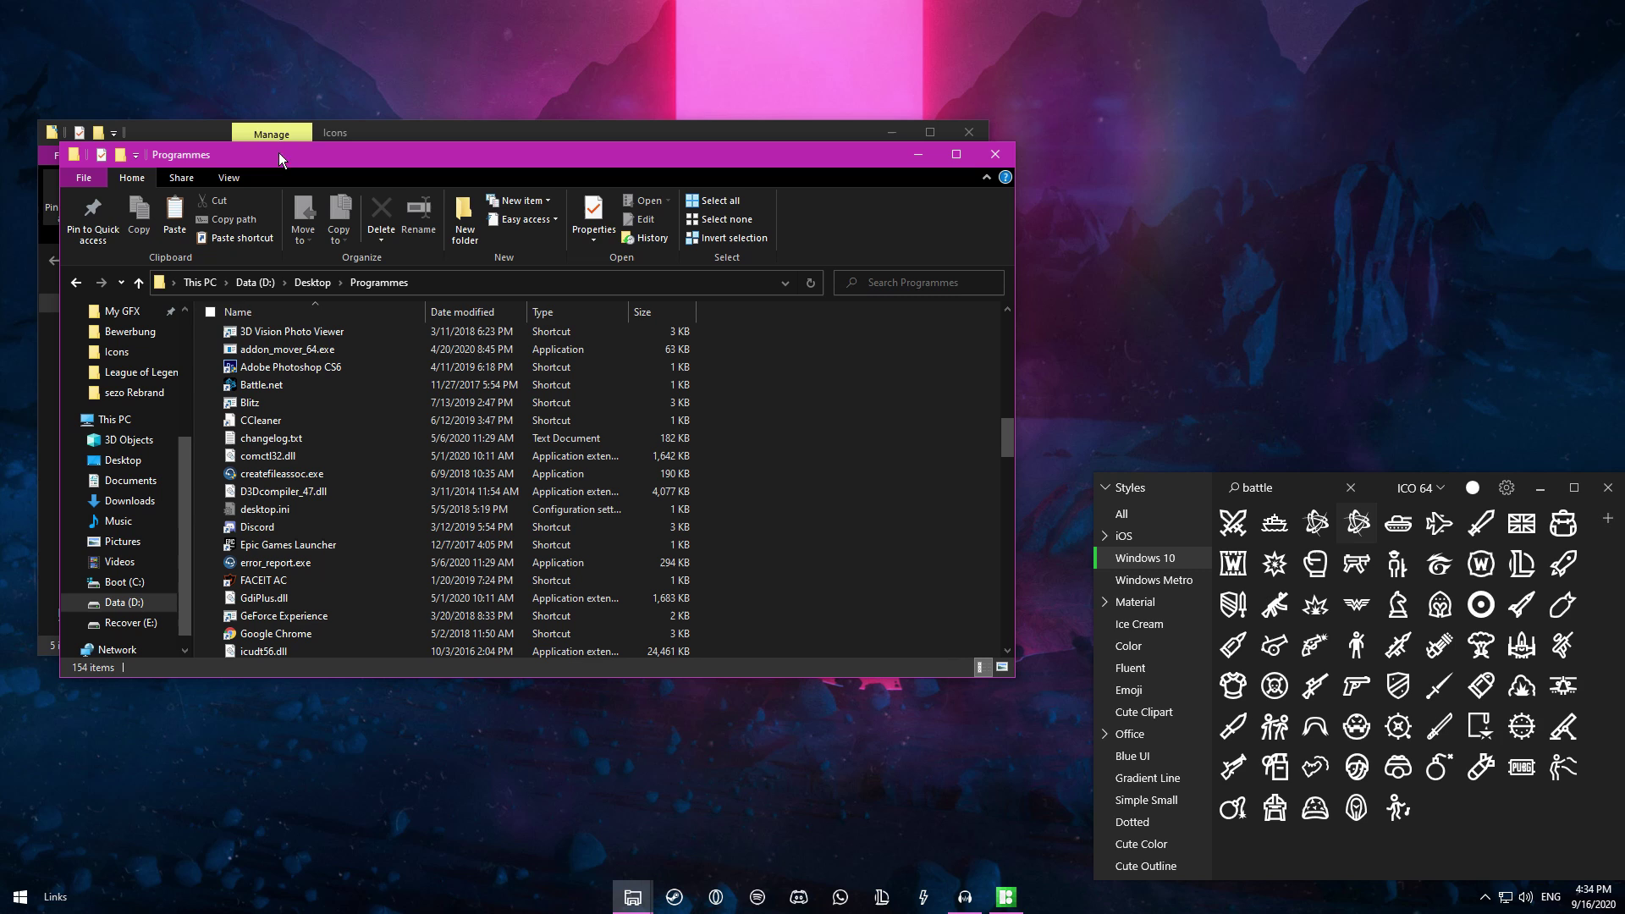
{"action": "left_click", "coordinate": [621, 131]}
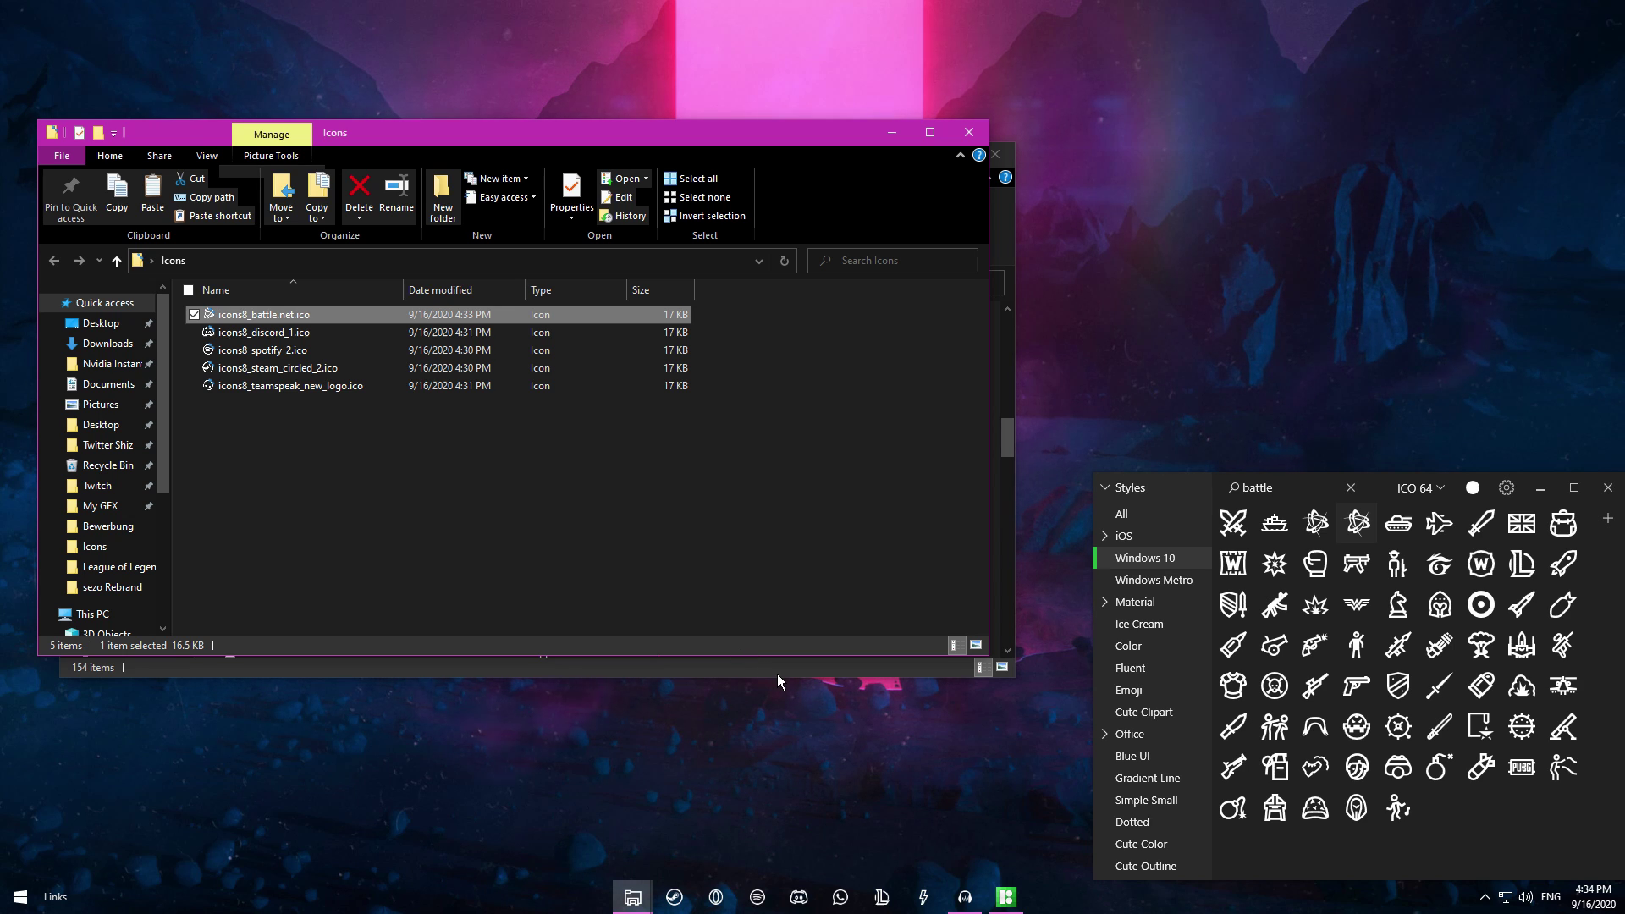
Step: Close the Icons folder windows and reopen the Required folder from the taskbar
{"action": "left_click", "coordinate": [969, 132]}
{"action": "left_click", "coordinate": [995, 154]}
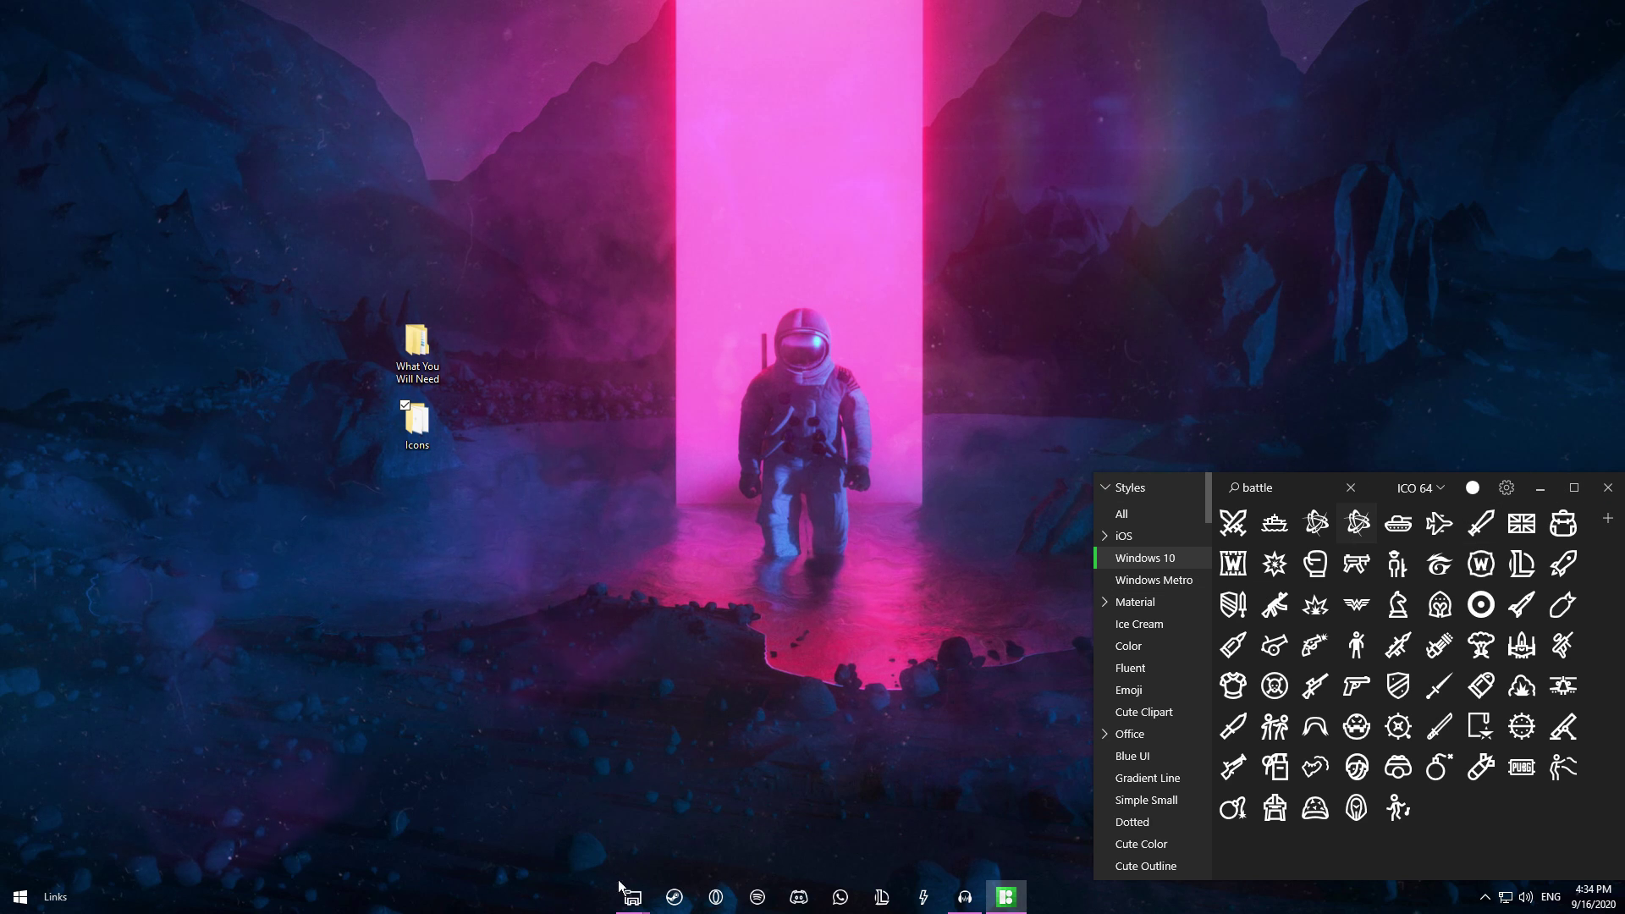
{"action": "mouse_move", "coordinate": [630, 895]}
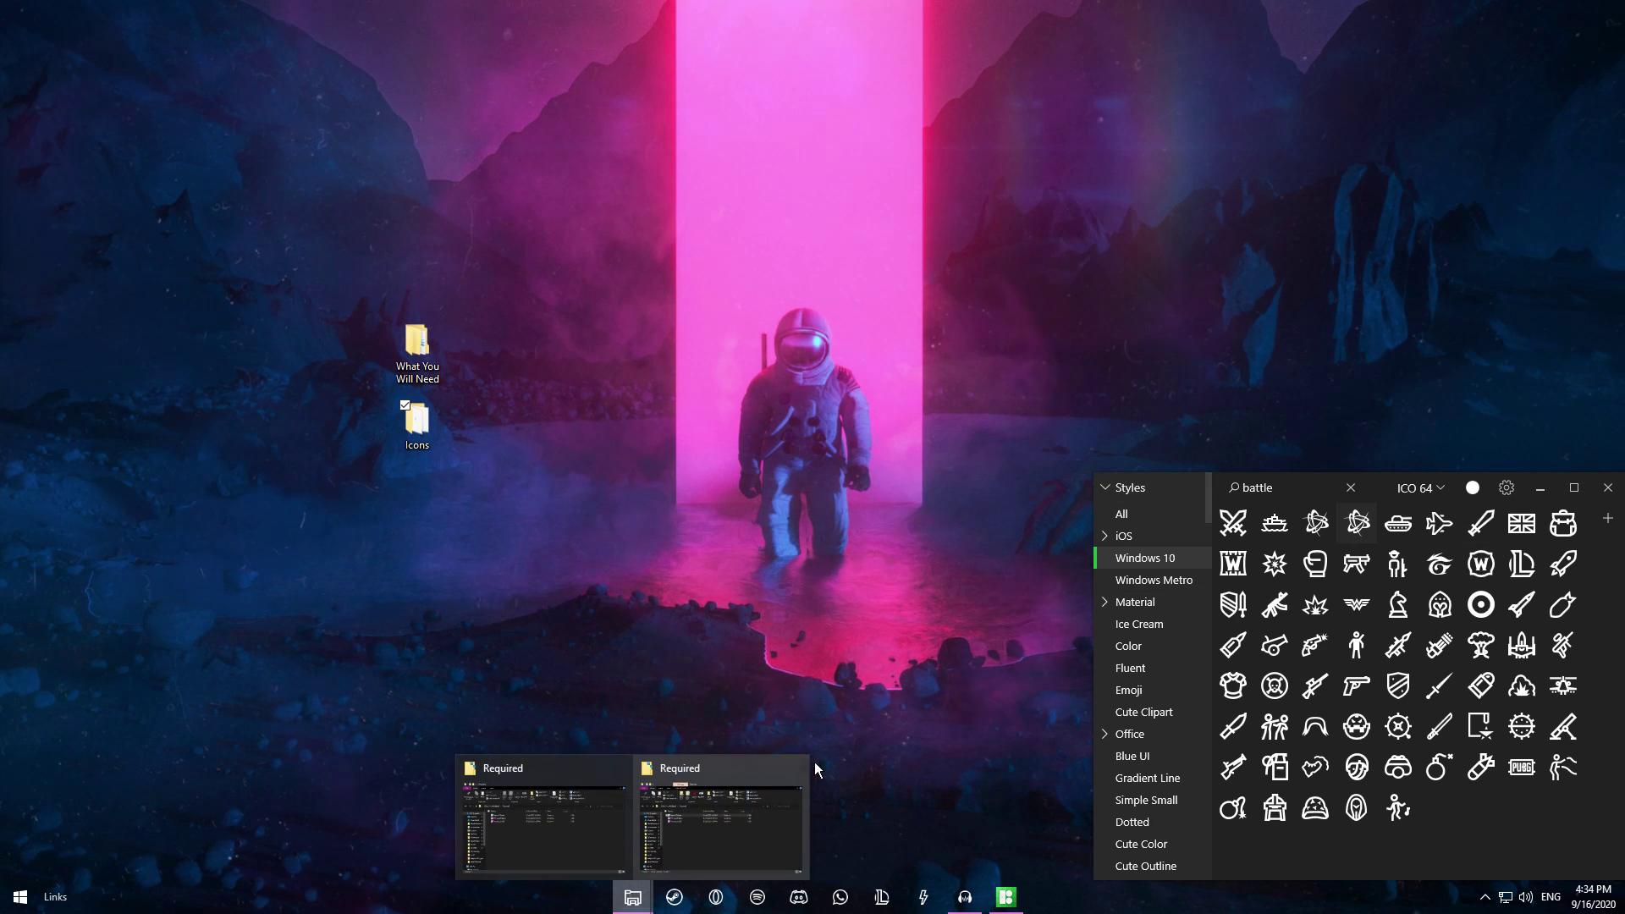
{"action": "left_click", "coordinate": [678, 826]}
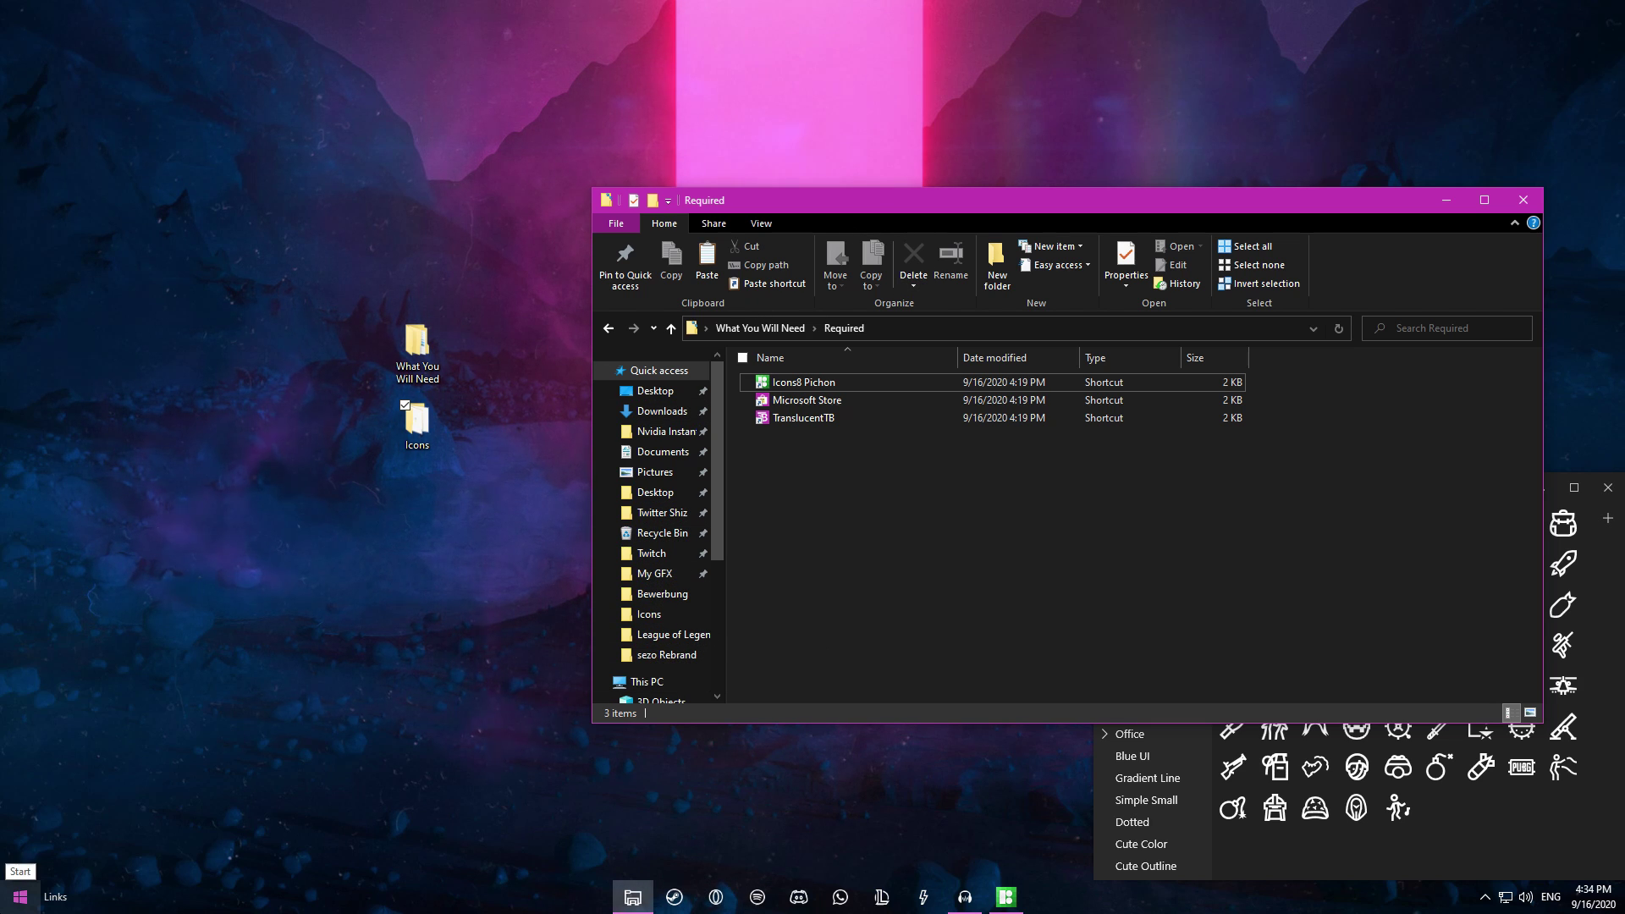
{"action": "left_click", "coordinate": [19, 897]}
{"action": "type", "text": "st"}
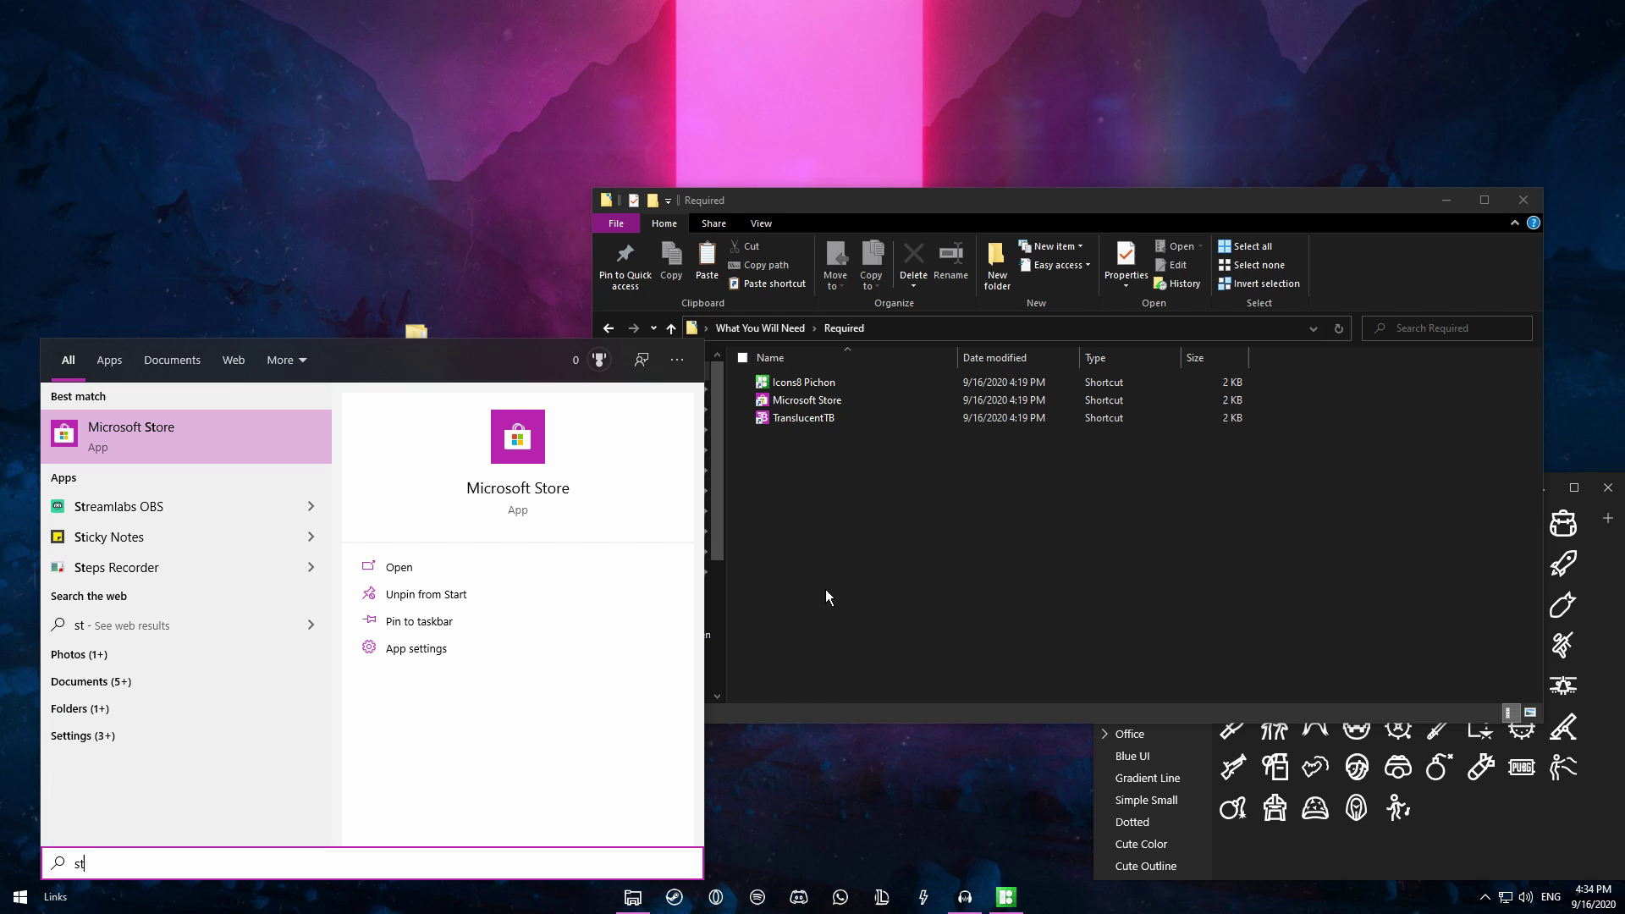
{"action": "left_click", "coordinate": [1052, 429]}
Step: Navigate to This PC › Data (D:) › Program Files (x86) and open the Steam folder
{"action": "scroll", "coordinate": [677, 627], "scroll_direction": "down", "scroll_amount": 2}
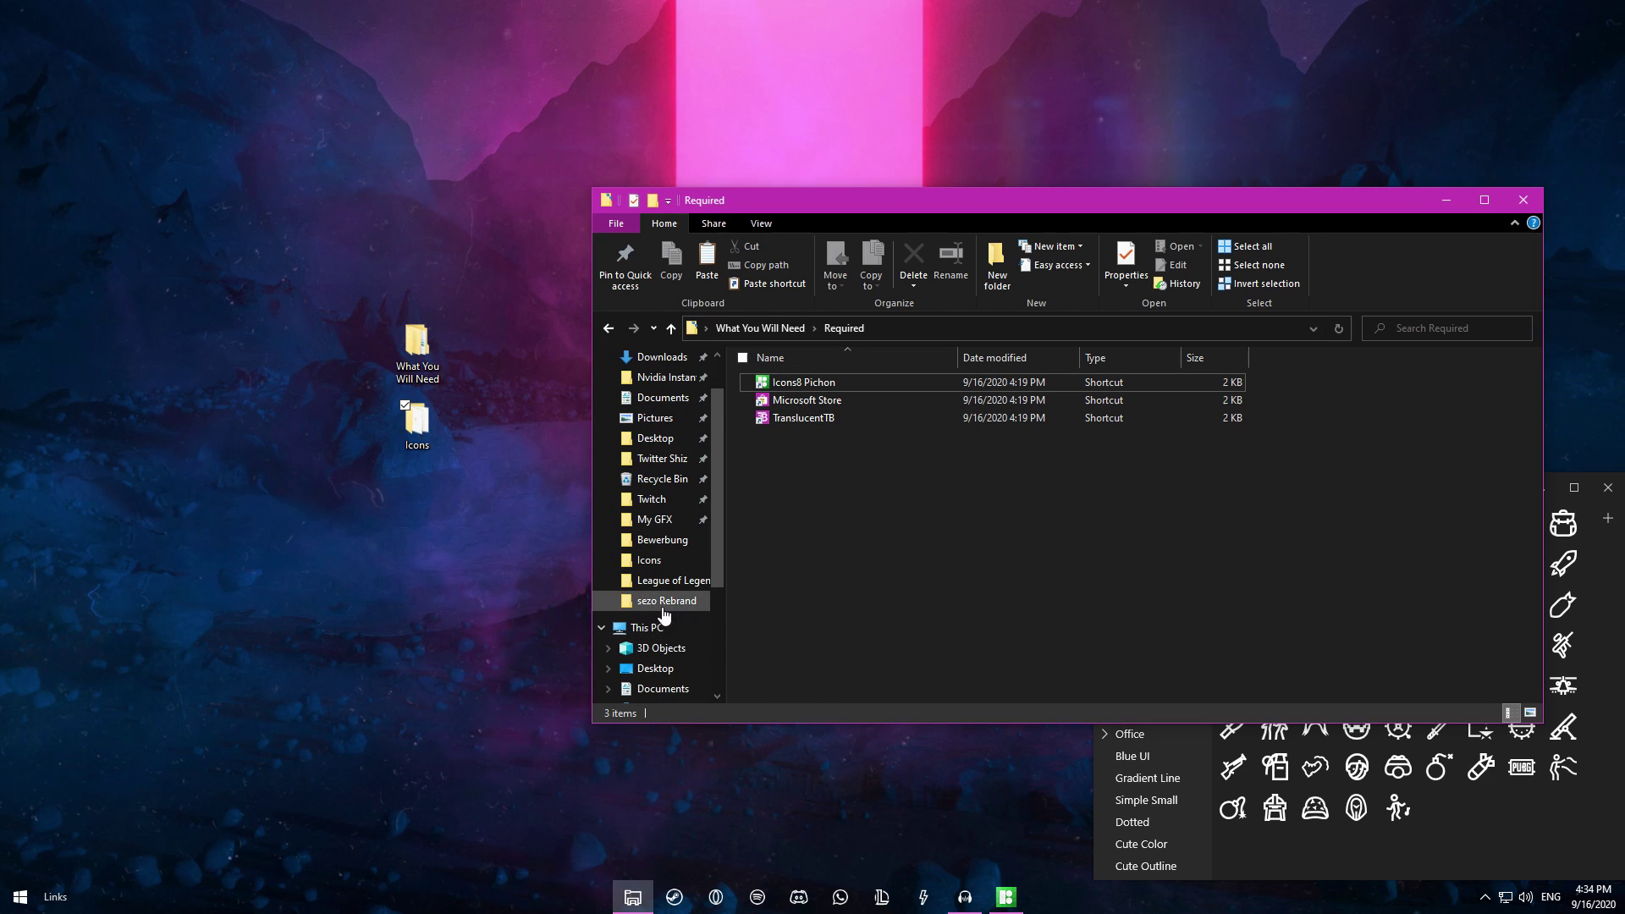
{"action": "left_click", "coordinate": [646, 627]}
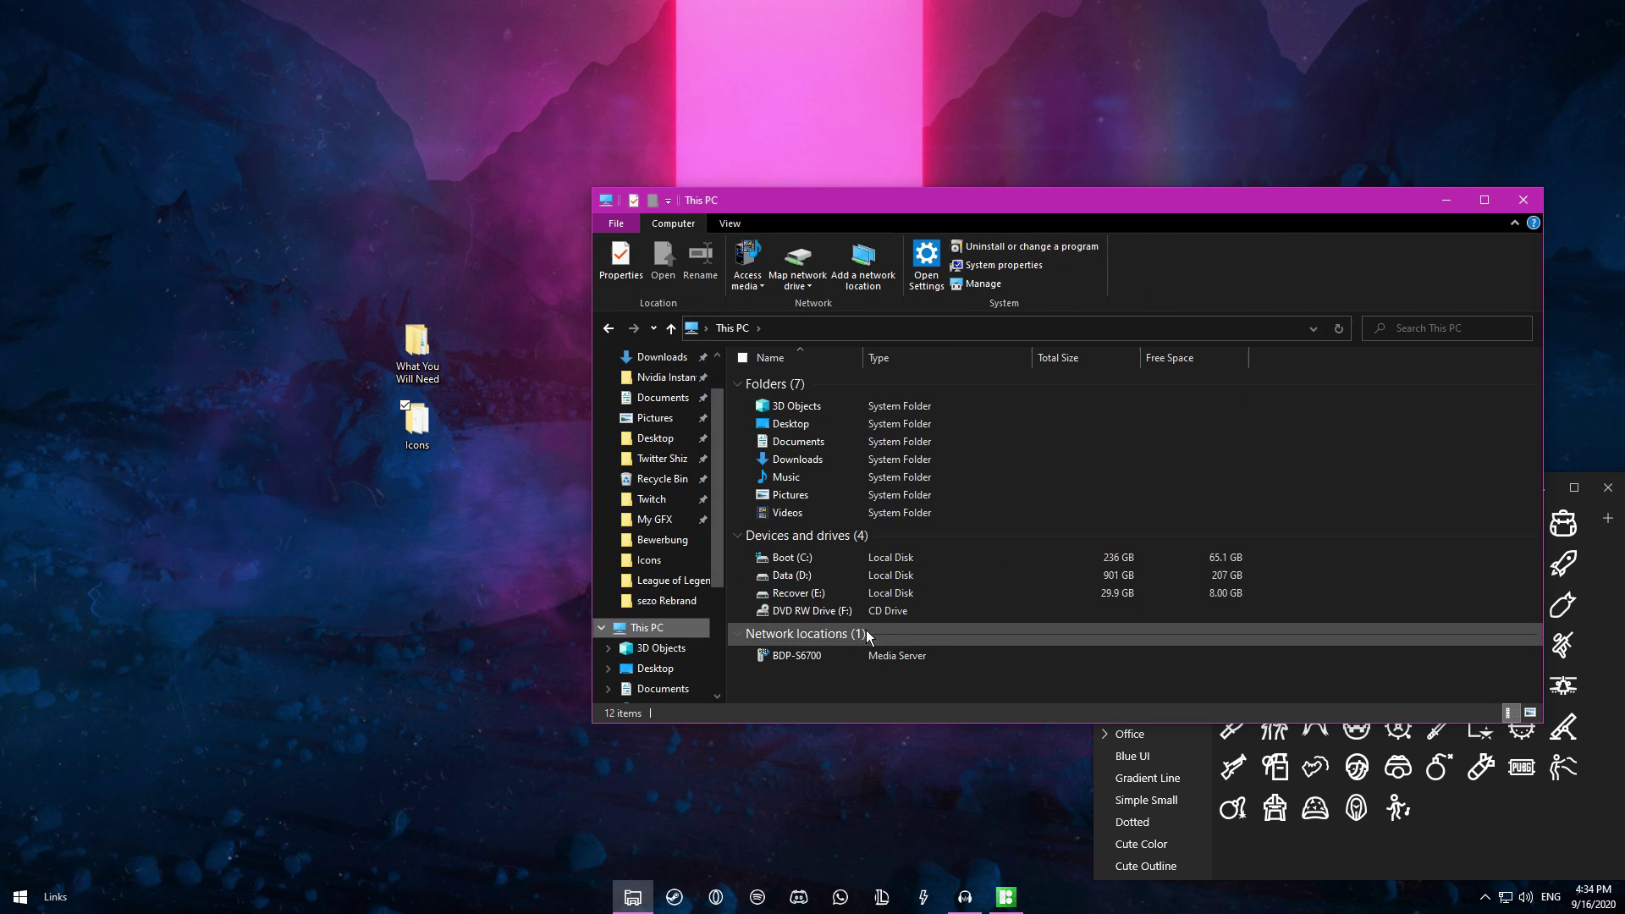
{"action": "scroll", "coordinate": [682, 622], "scroll_direction": "down", "scroll_amount": 2}
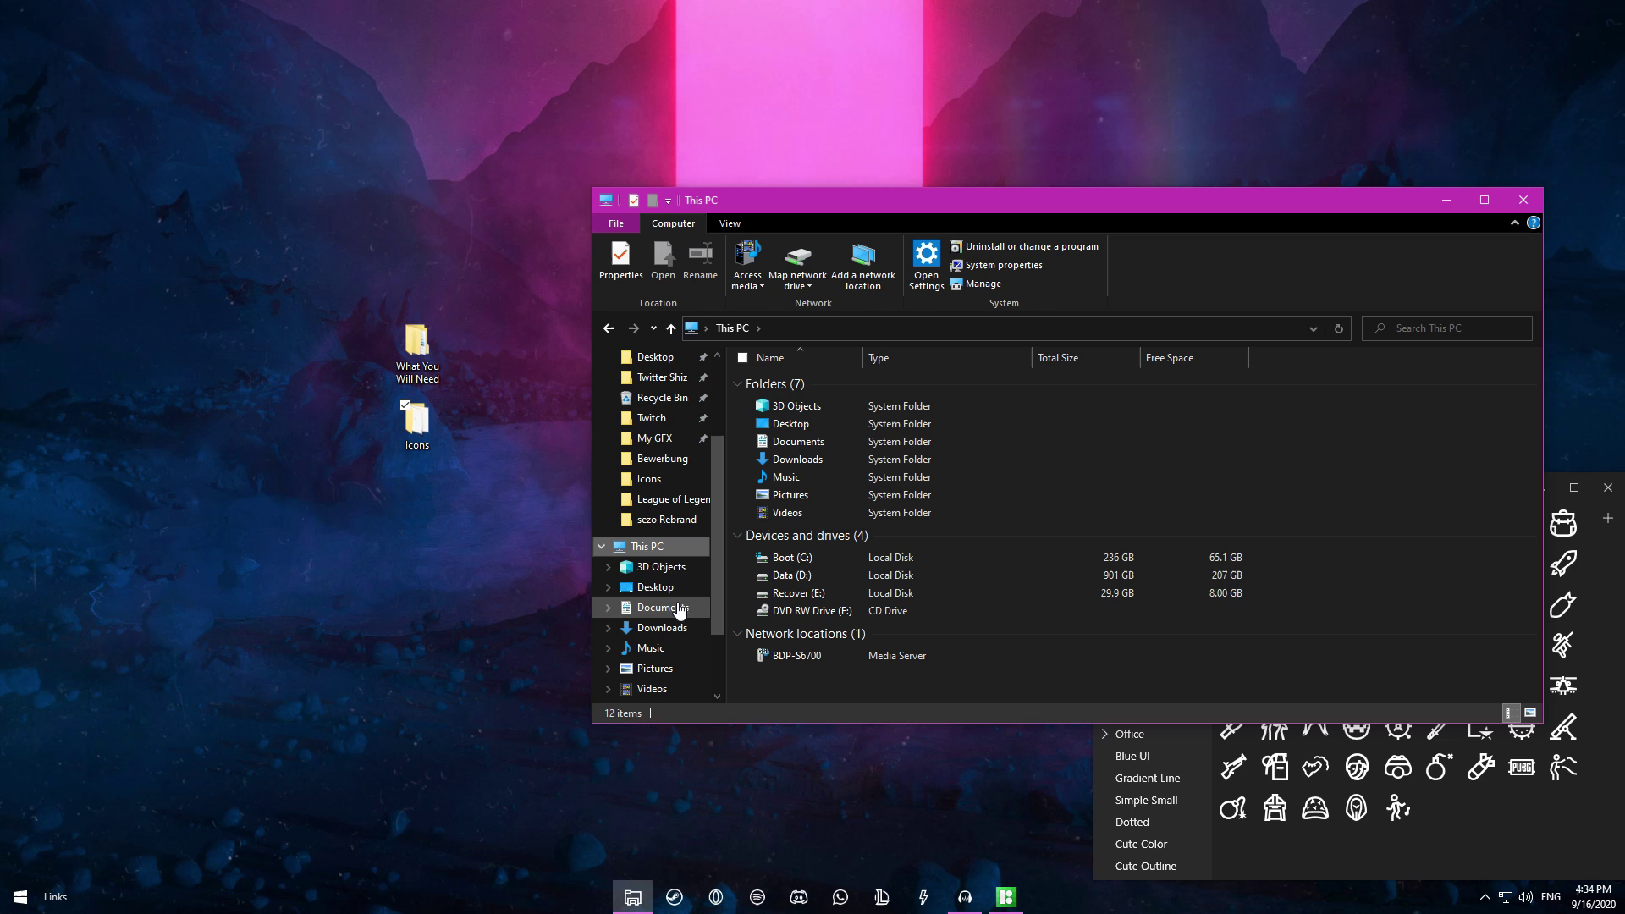
{"action": "double_click", "coordinate": [838, 574]}
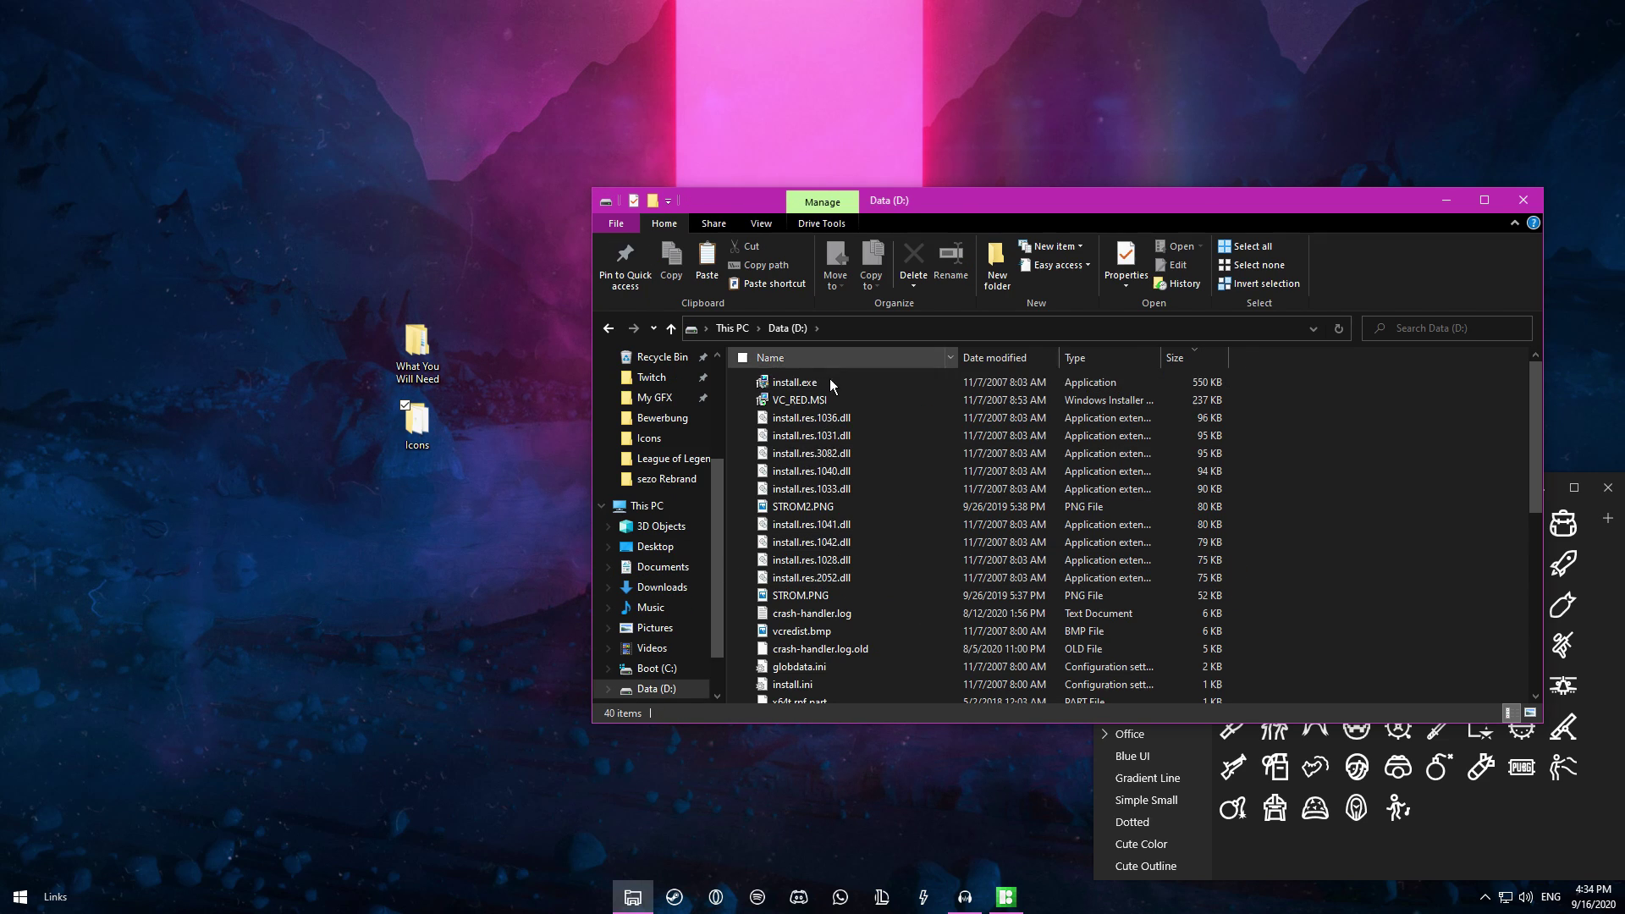
{"action": "double_click", "coordinate": [805, 590]}
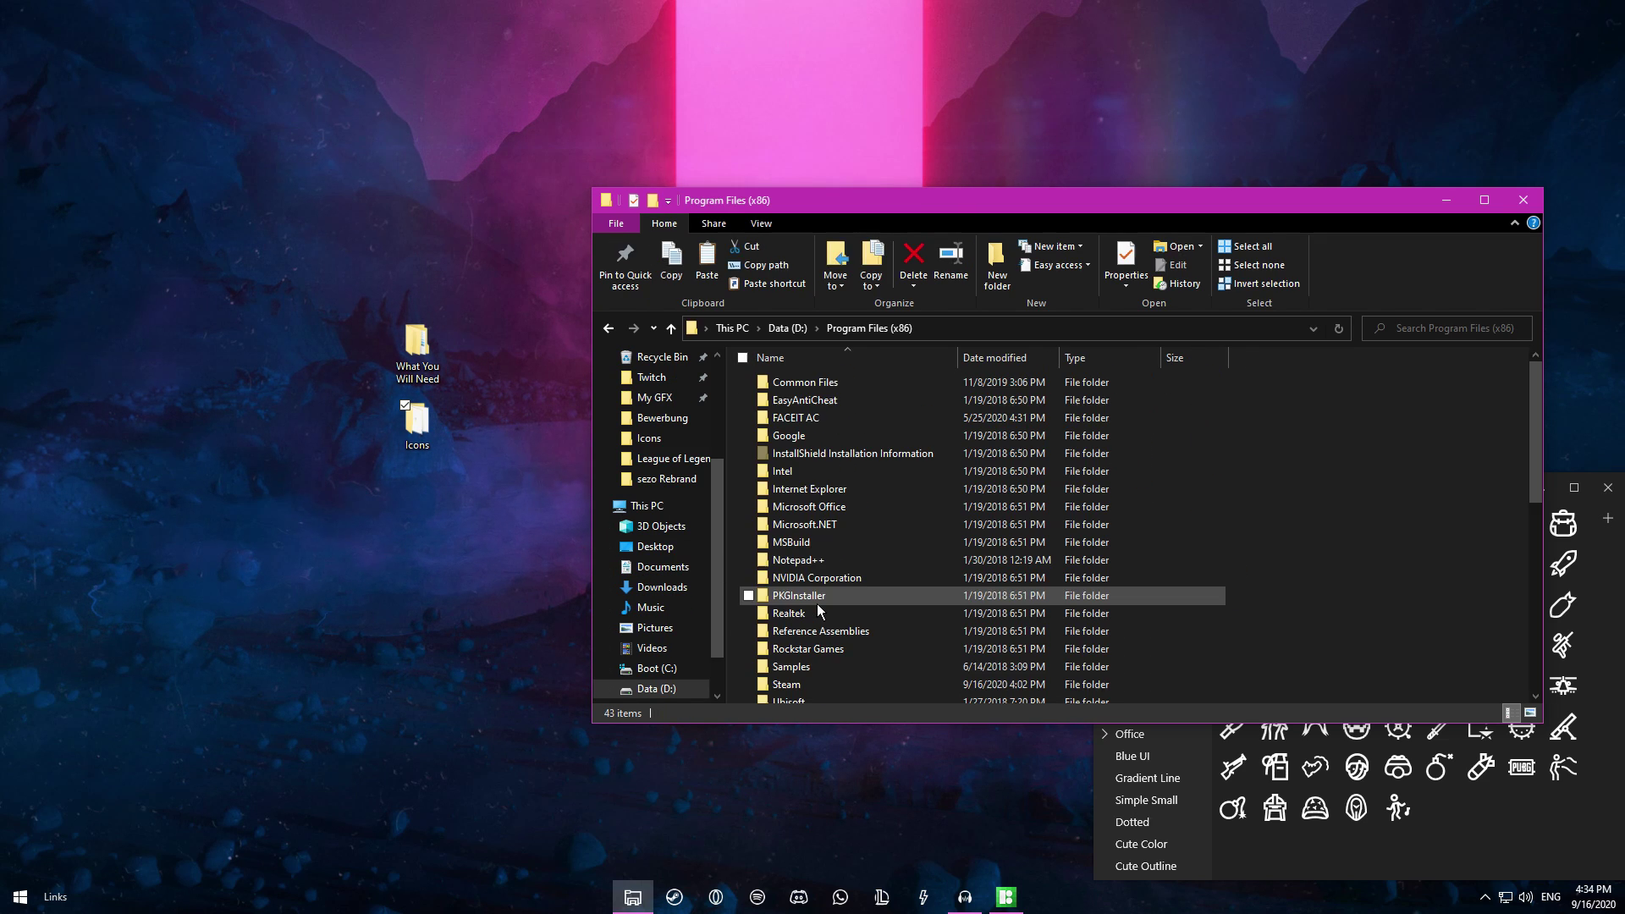
{"action": "scroll", "coordinate": [855, 630], "scroll_direction": "down", "scroll_amount": 8}
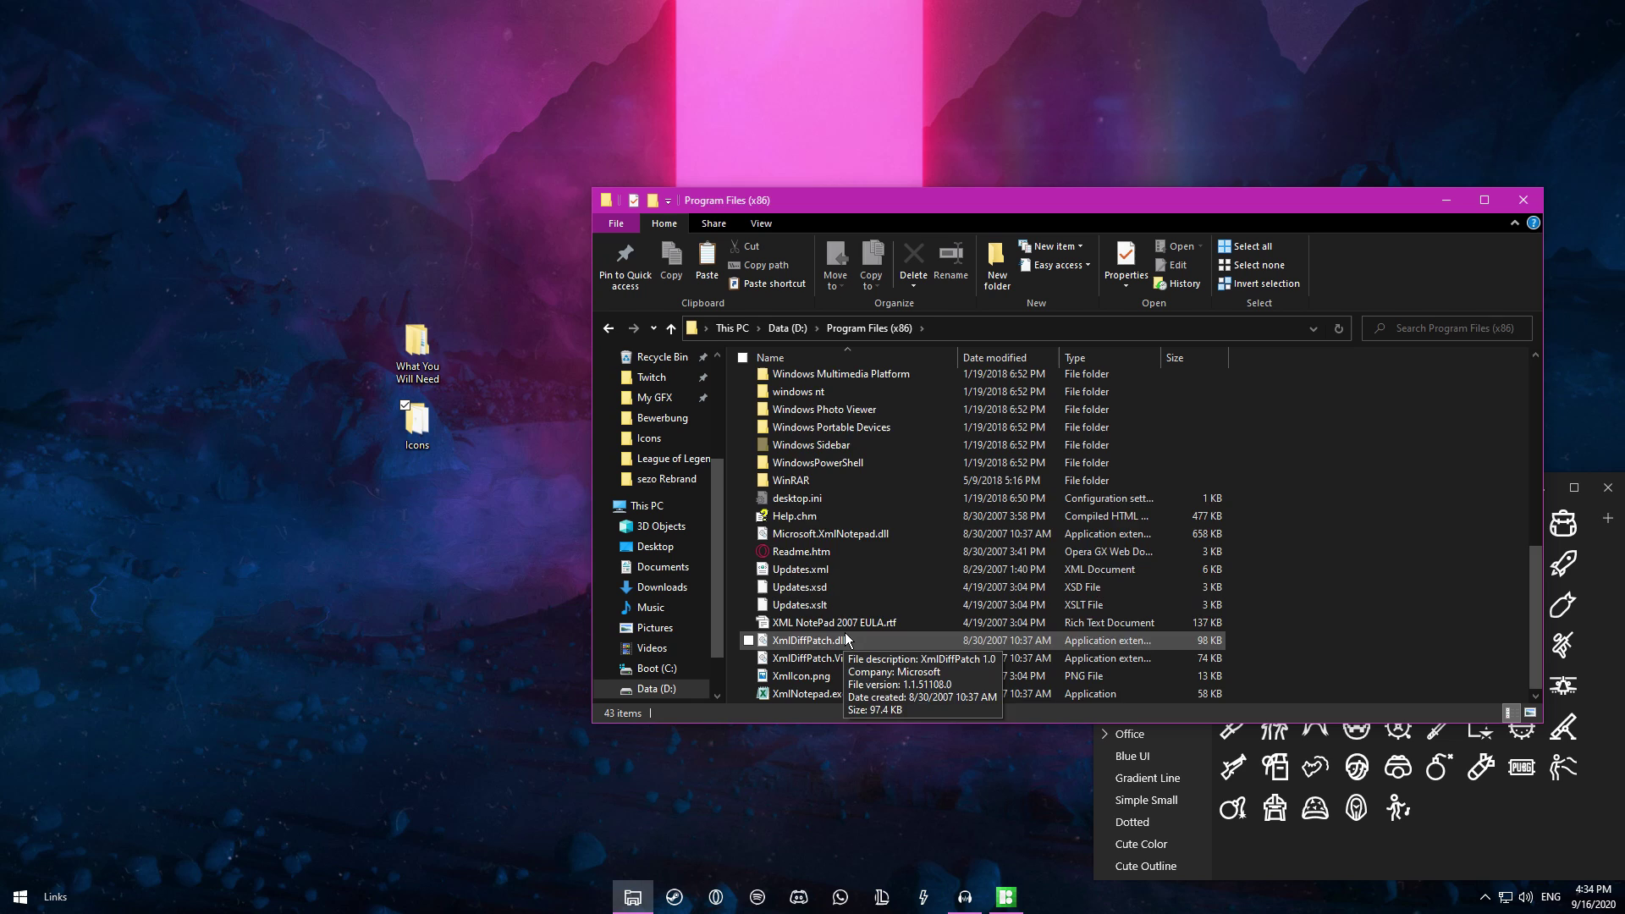
{"action": "type", "text": "steam"}
{"action": "key", "text": "Return"}
{"action": "scroll", "coordinate": [882, 605], "scroll_direction": "down", "scroll_amount": 10}
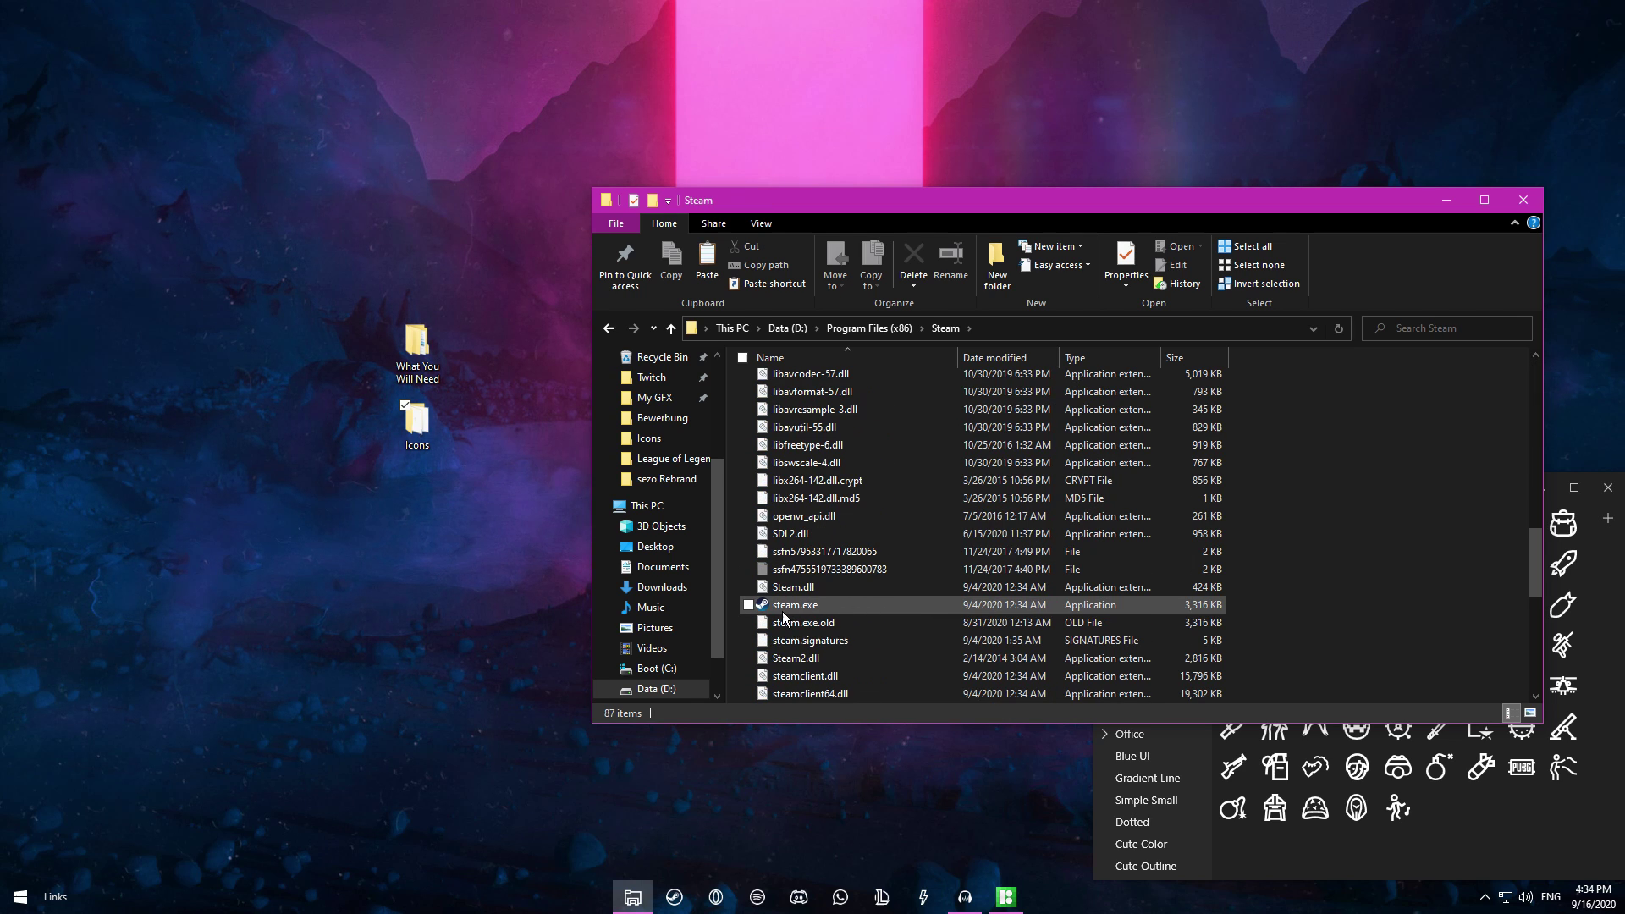
Step: Send steam.exe to the Desktop as a shortcut and move it beside the desktop folders
{"action": "right_click", "coordinate": [804, 606]}
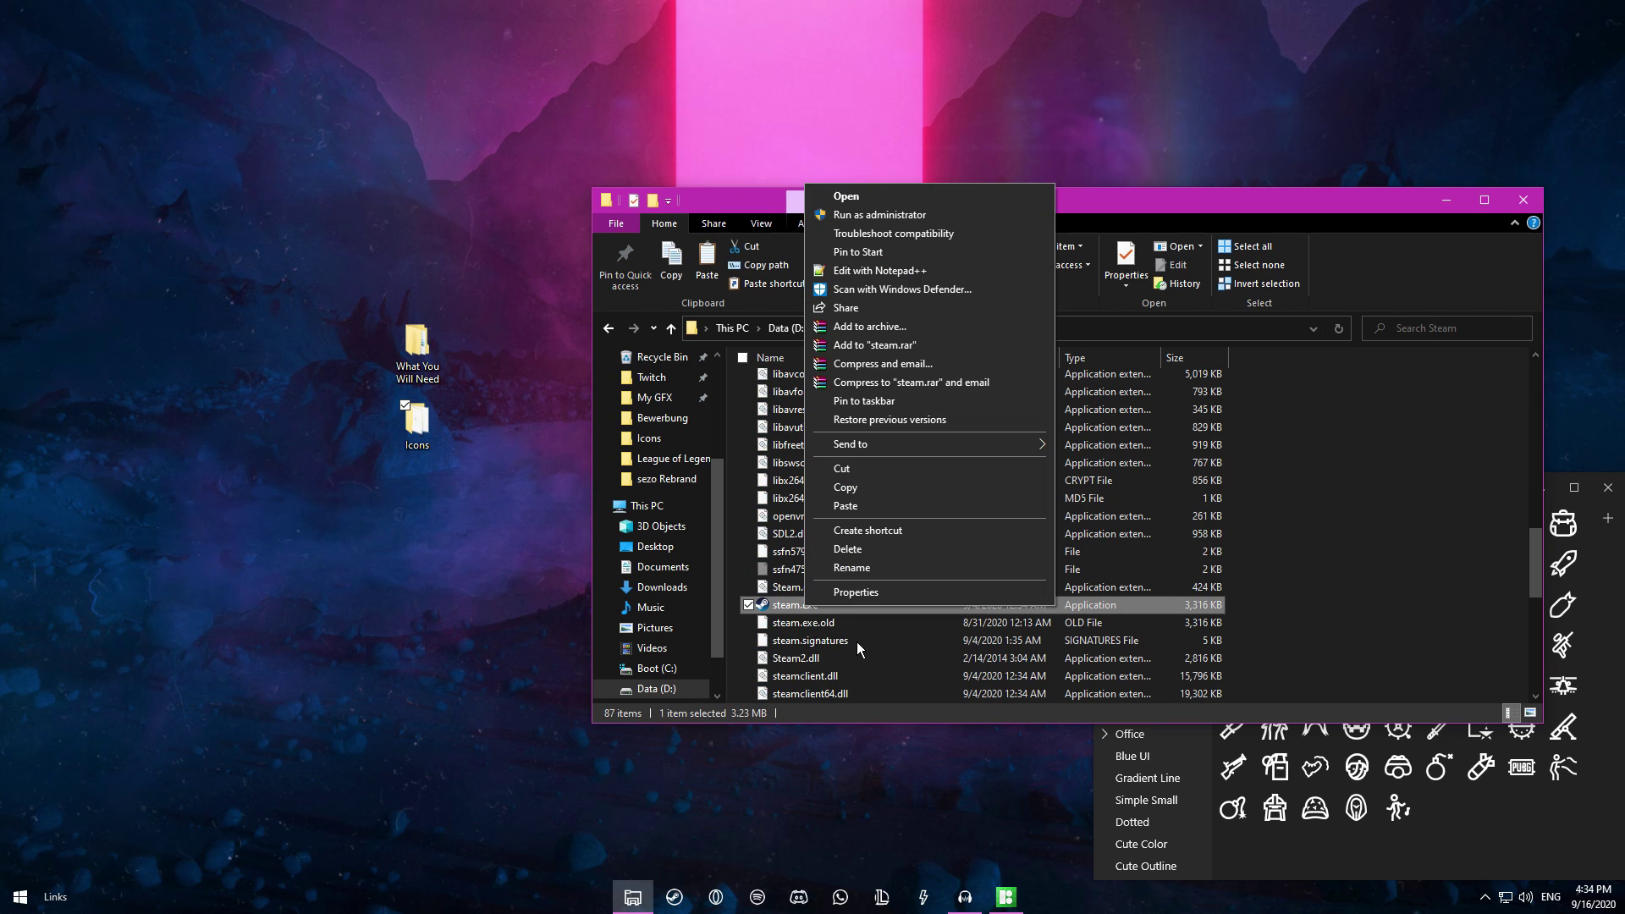
{"action": "key", "text": "Escape"}
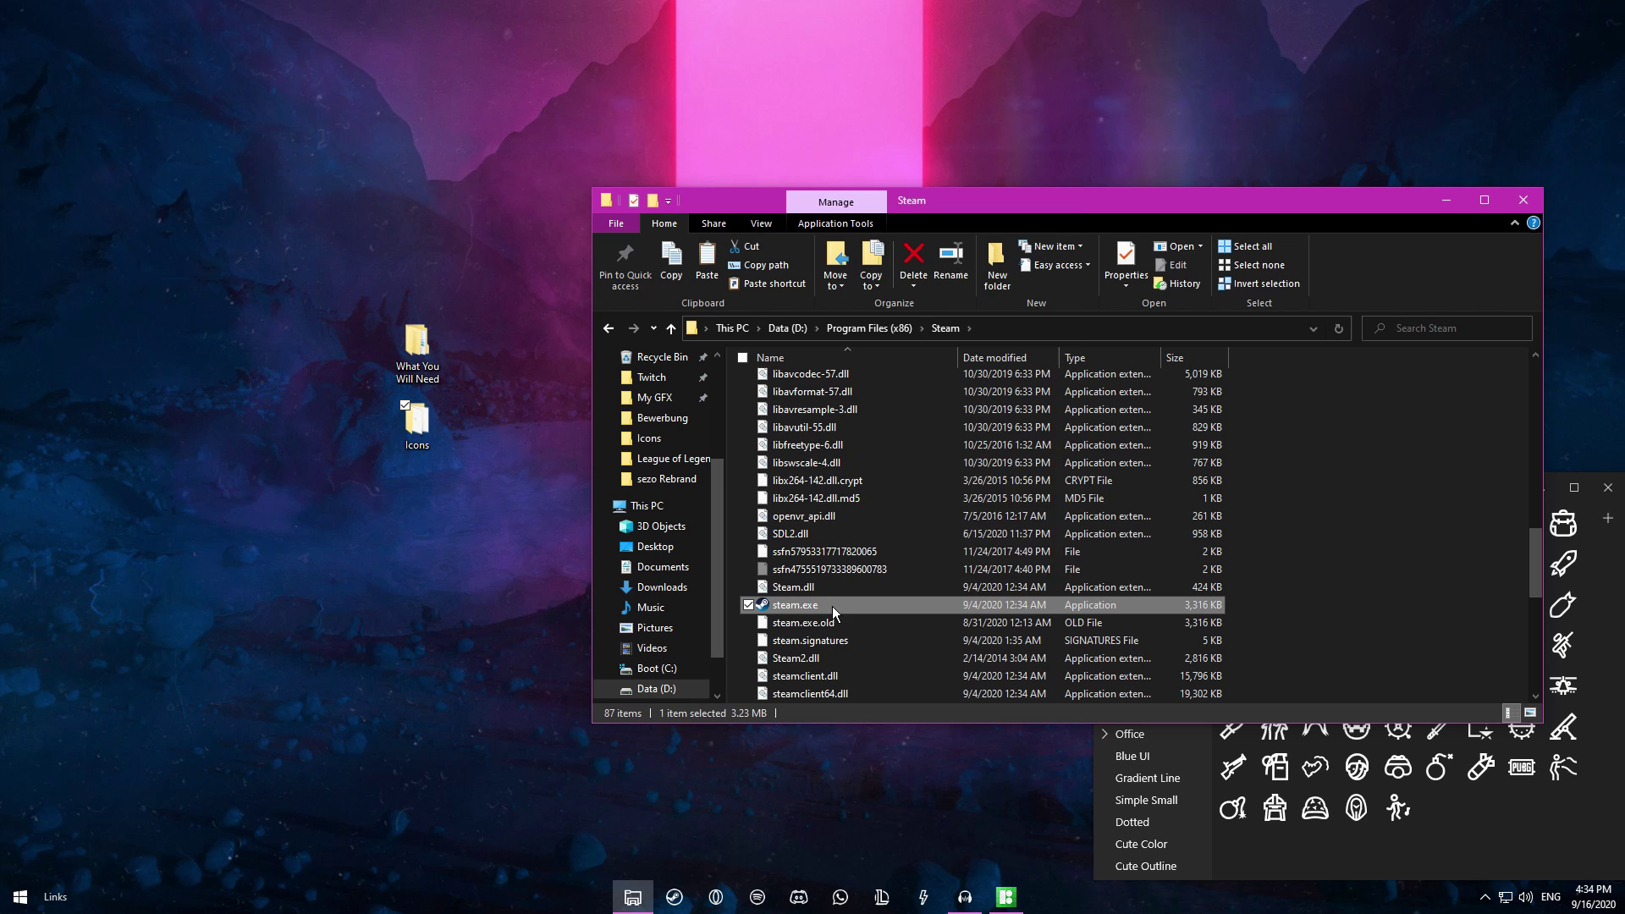
{"action": "right_click", "coordinate": [831, 606]}
{"action": "mouse_move", "coordinate": [911, 445]}
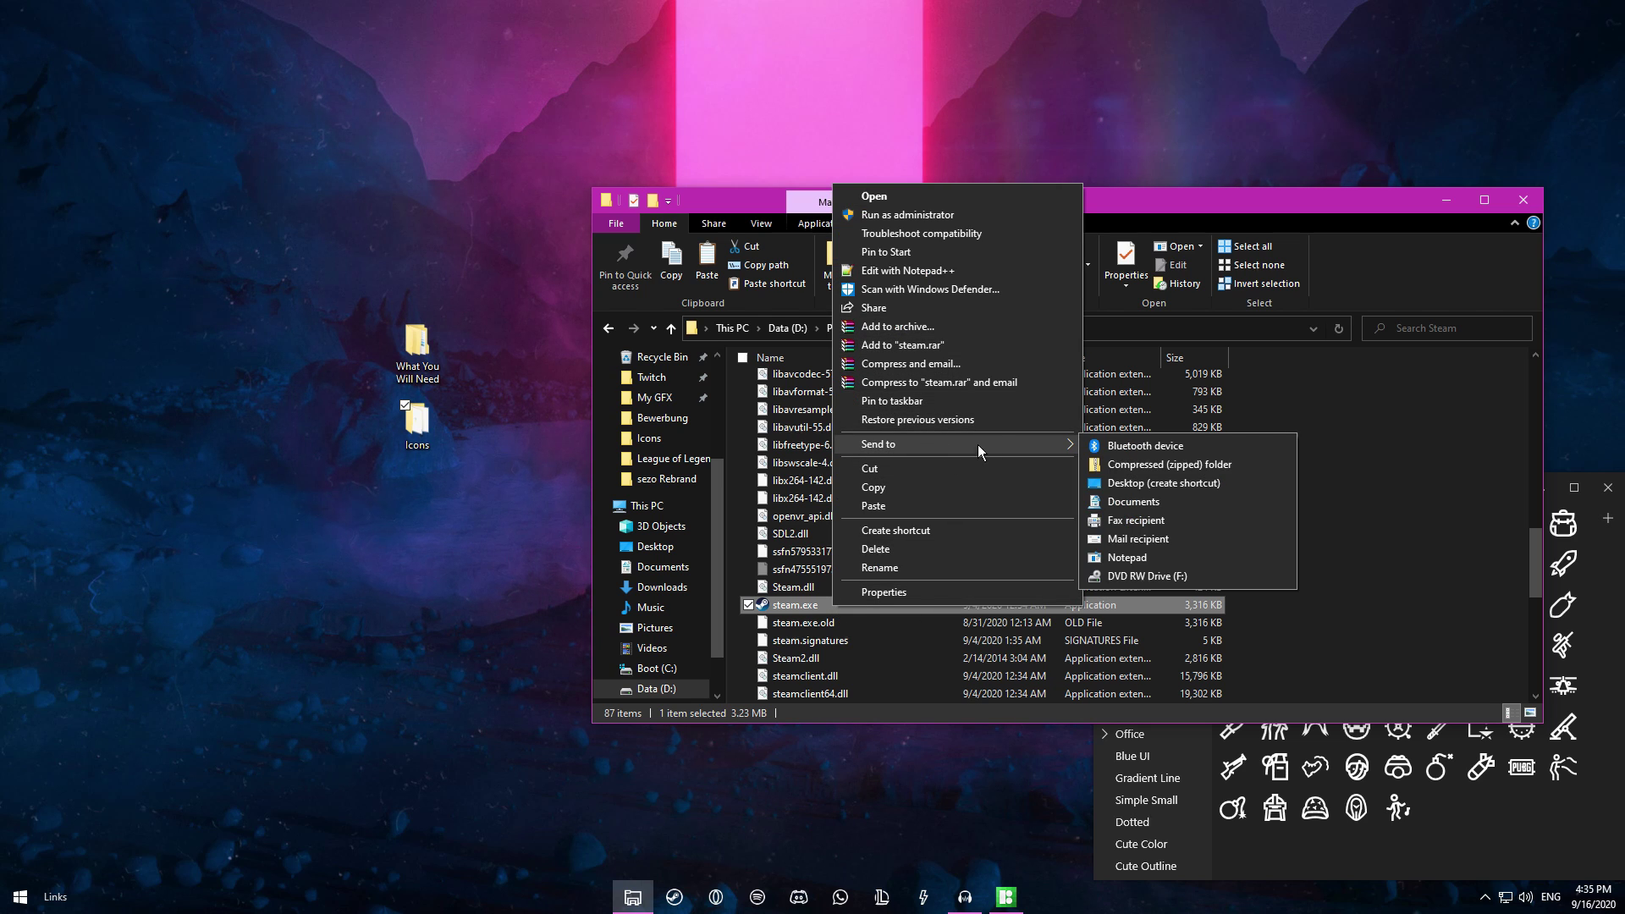
{"action": "left_click", "coordinate": [1164, 483]}
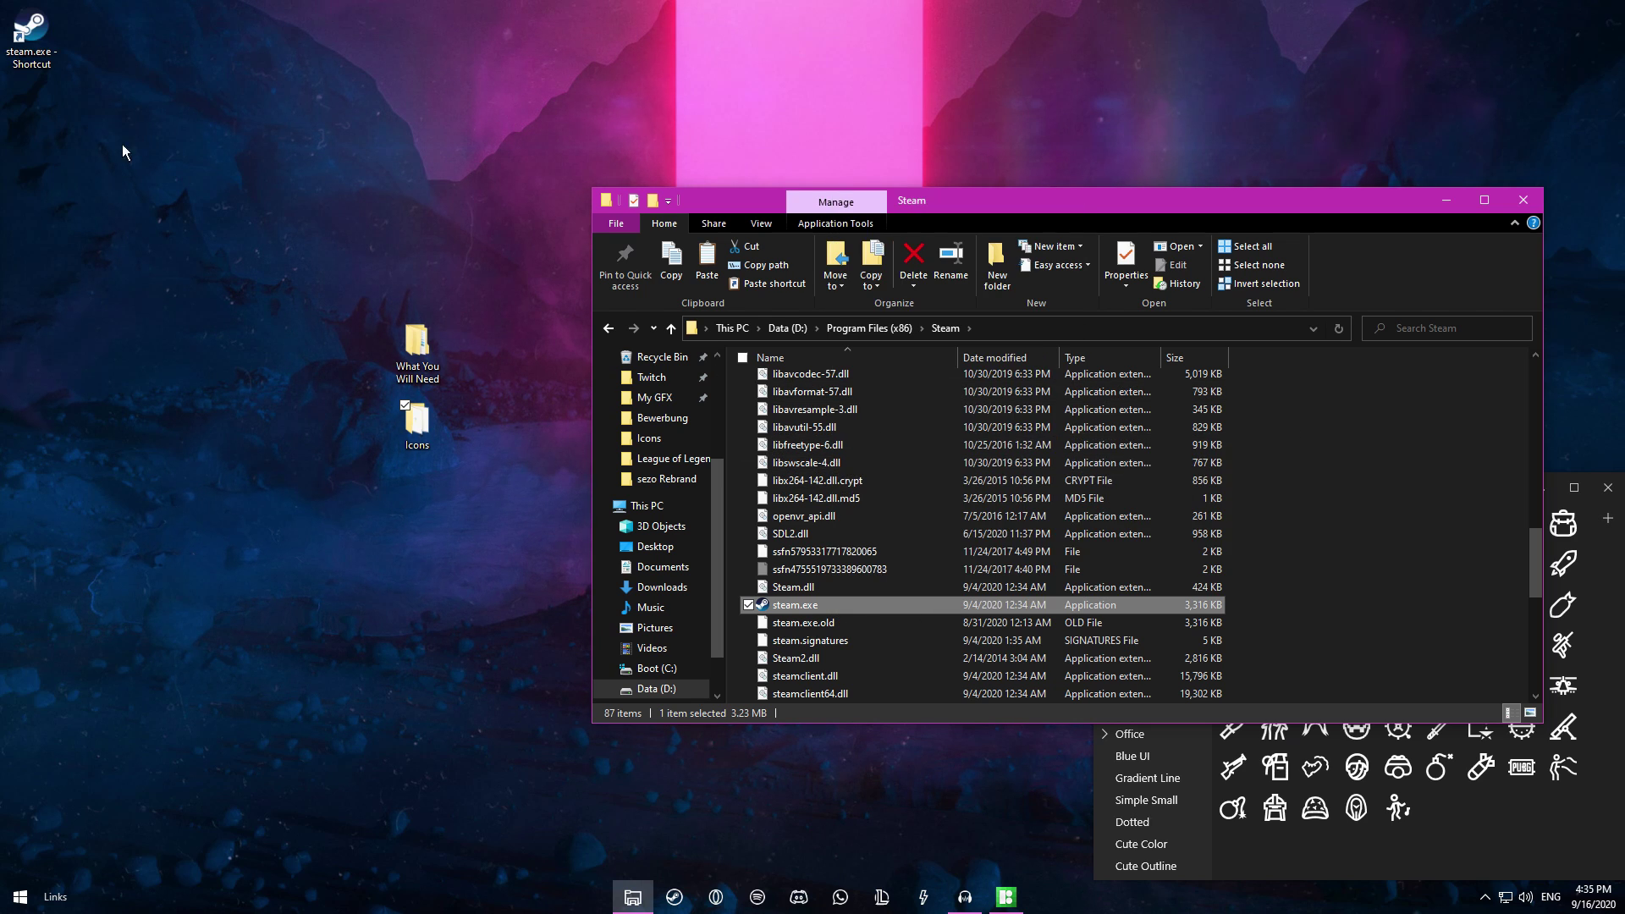
{"action": "left_click_drag", "start_coordinate": [38, 38], "coordinate": [168, 351]}
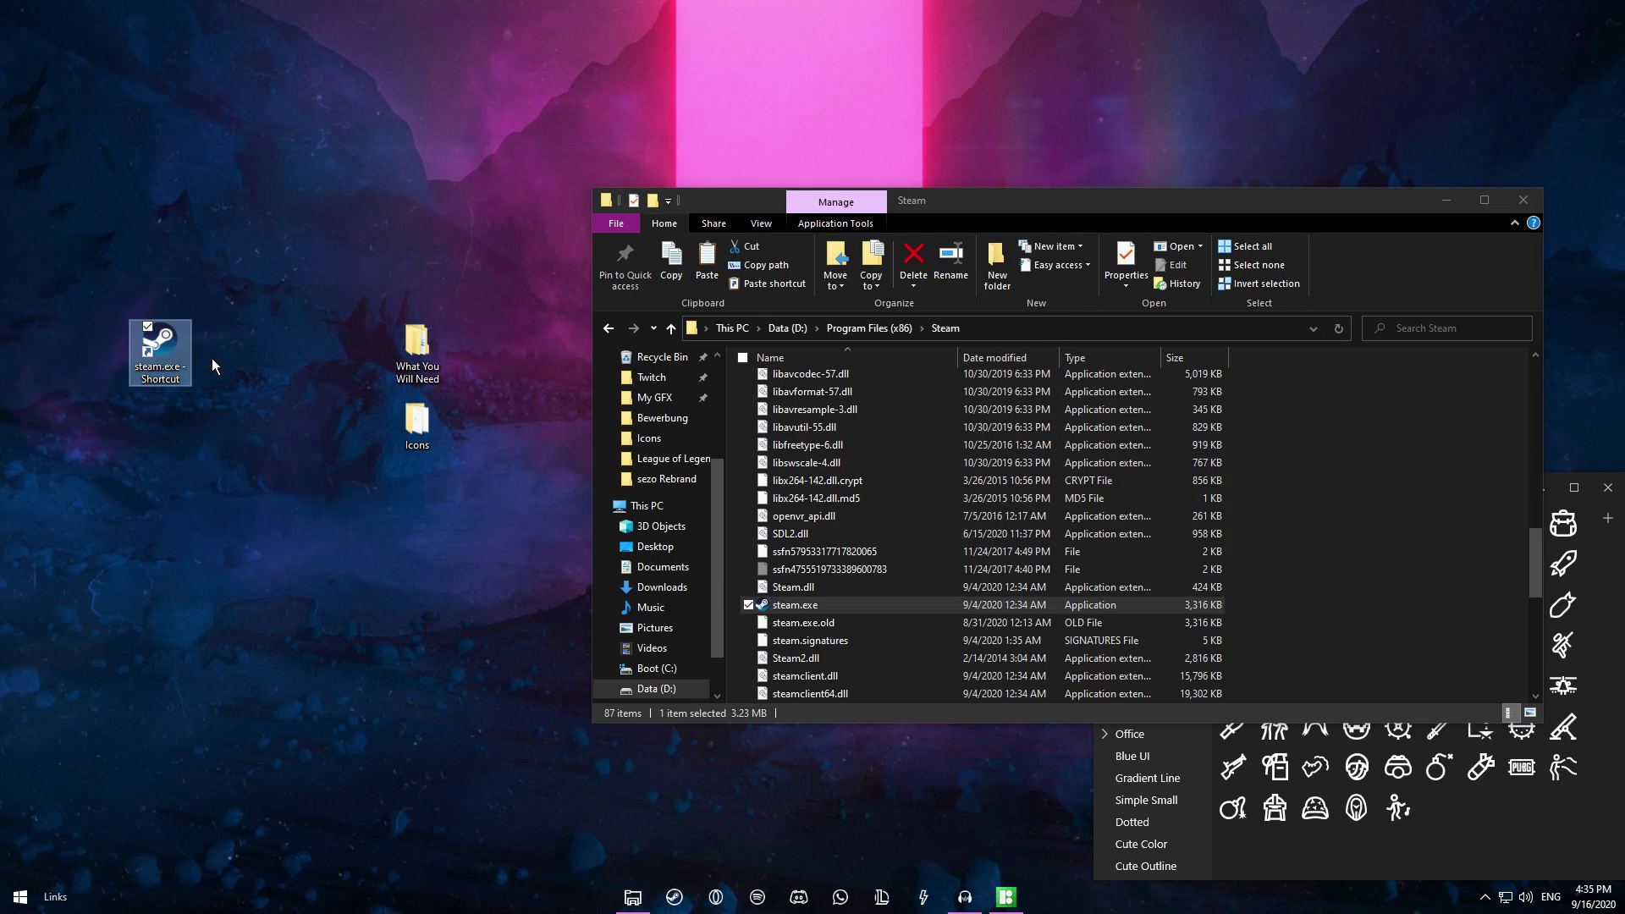
Step: Give the Steam shortcut the icons8_steam_circled_2.ico icon, then delete the shortcut from the desktop
{"action": "right_click", "coordinate": [172, 382]}
{"action": "left_click", "coordinate": [217, 794]}
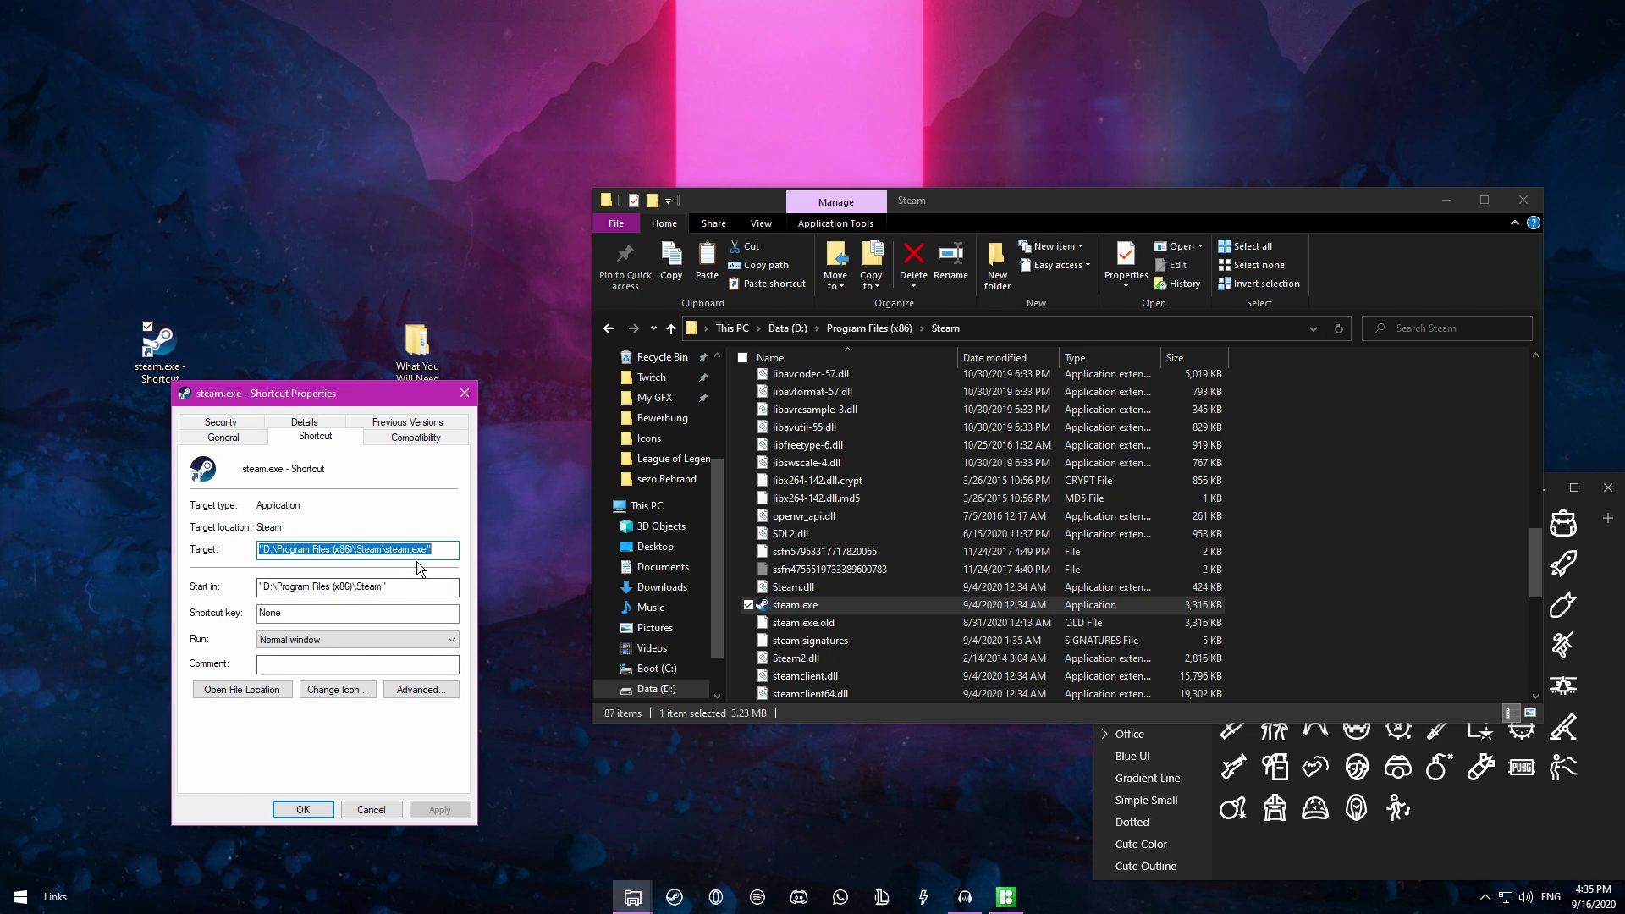
{"action": "left_click", "coordinate": [340, 696]}
{"action": "left_click", "coordinate": [432, 521]}
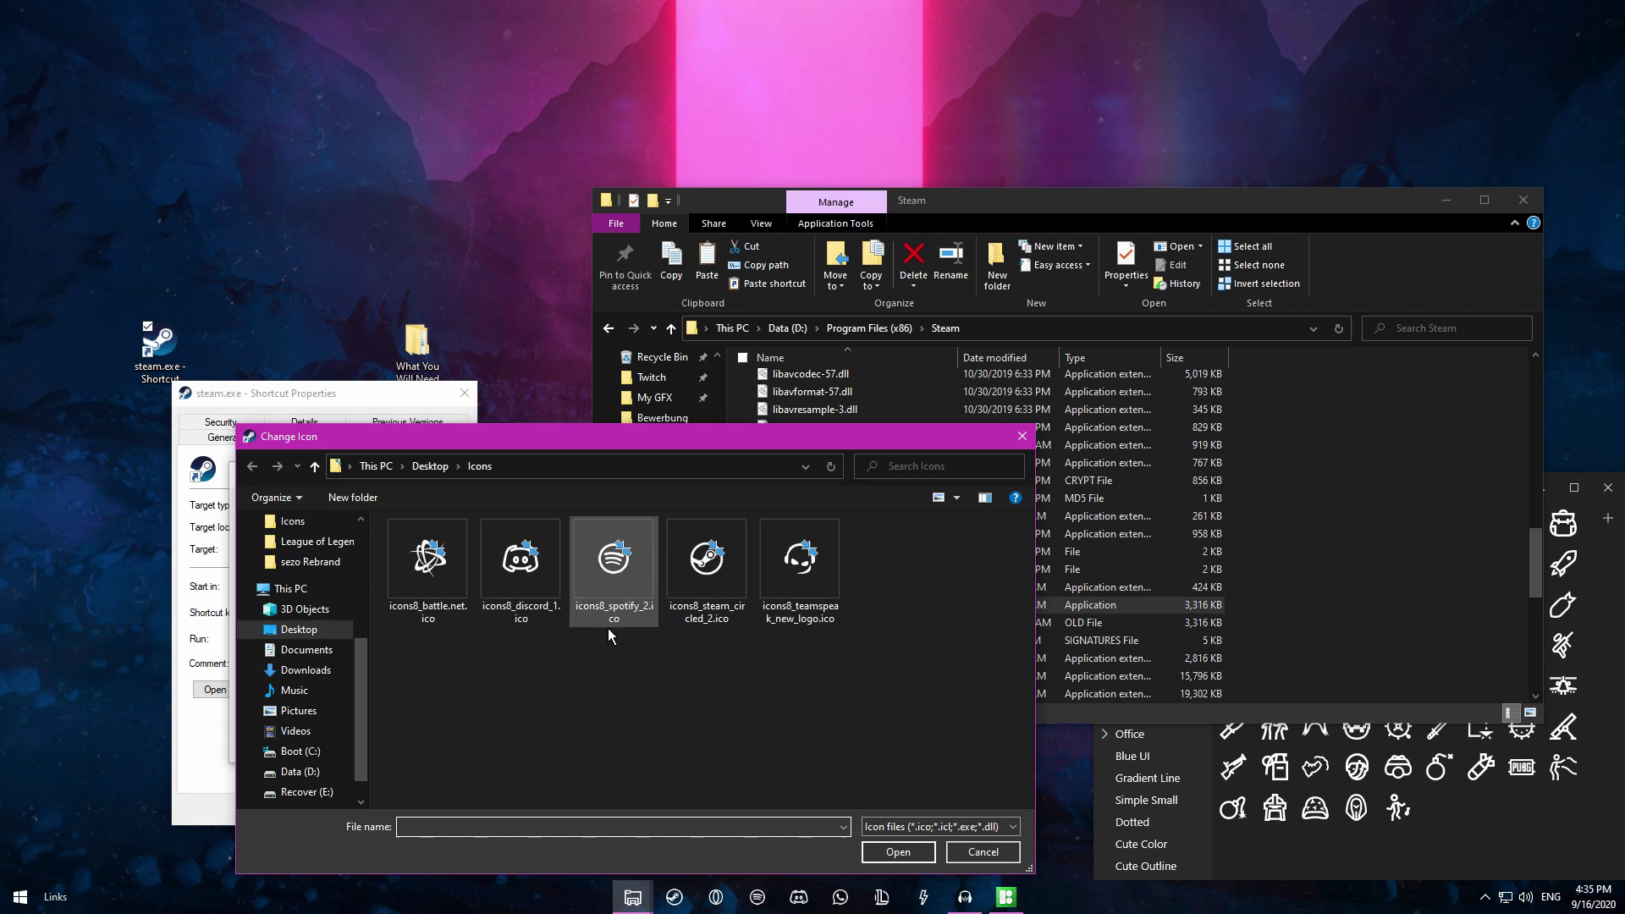
{"action": "double_click", "coordinate": [706, 560]}
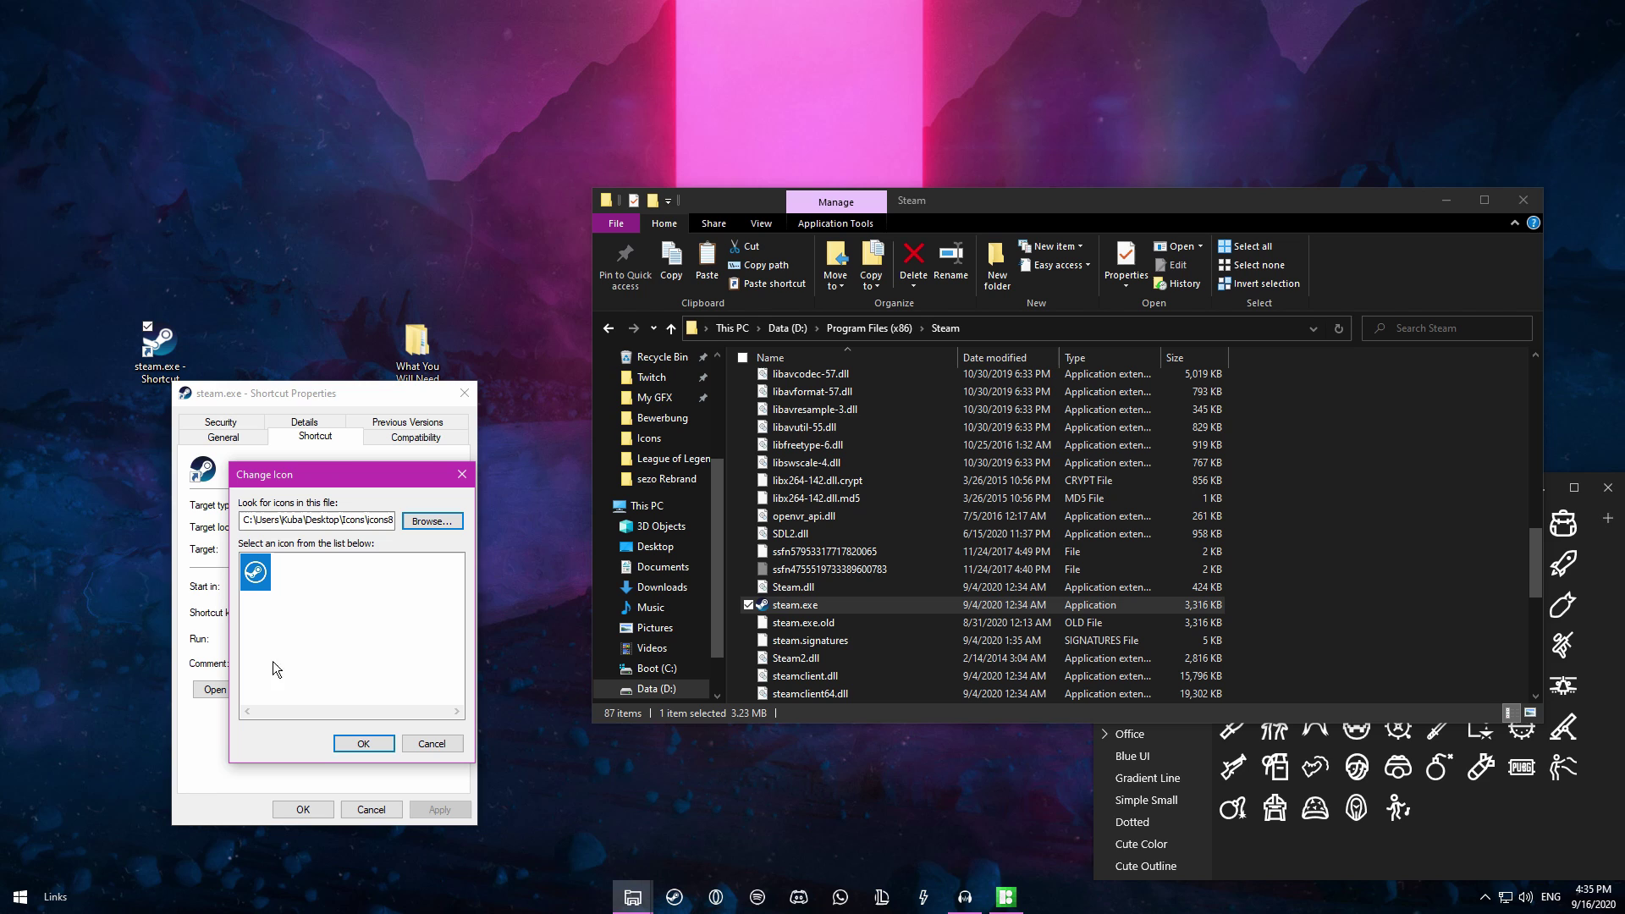
{"action": "left_click", "coordinate": [363, 743]}
{"action": "left_click", "coordinate": [437, 808]}
{"action": "left_click", "coordinate": [305, 810]}
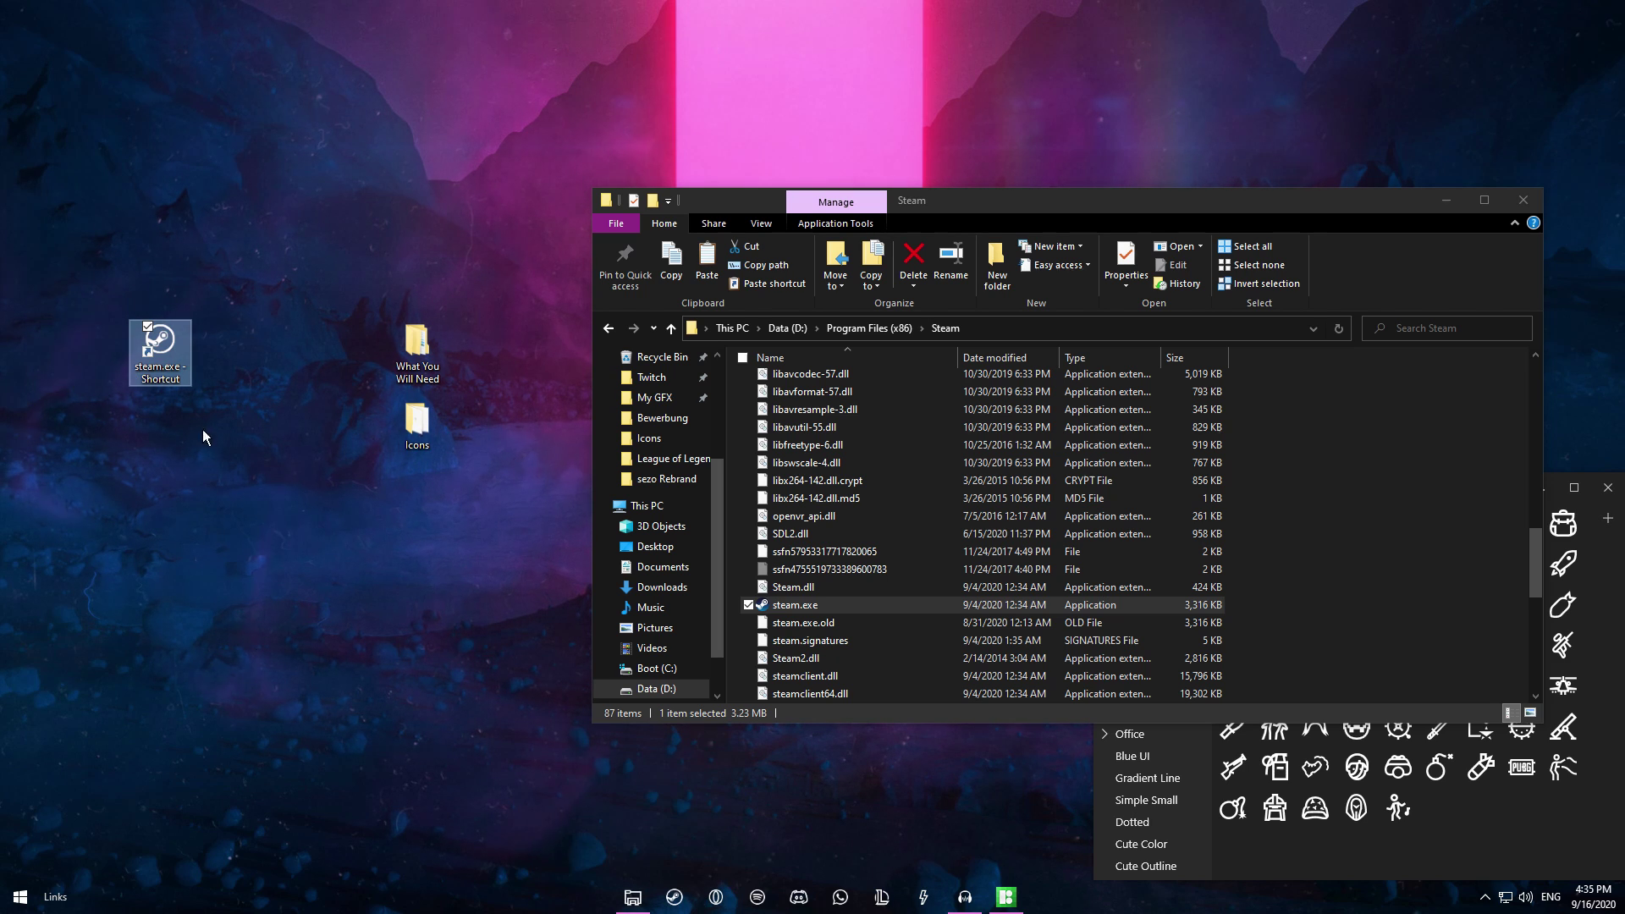
{"action": "key", "text": "Delete"}
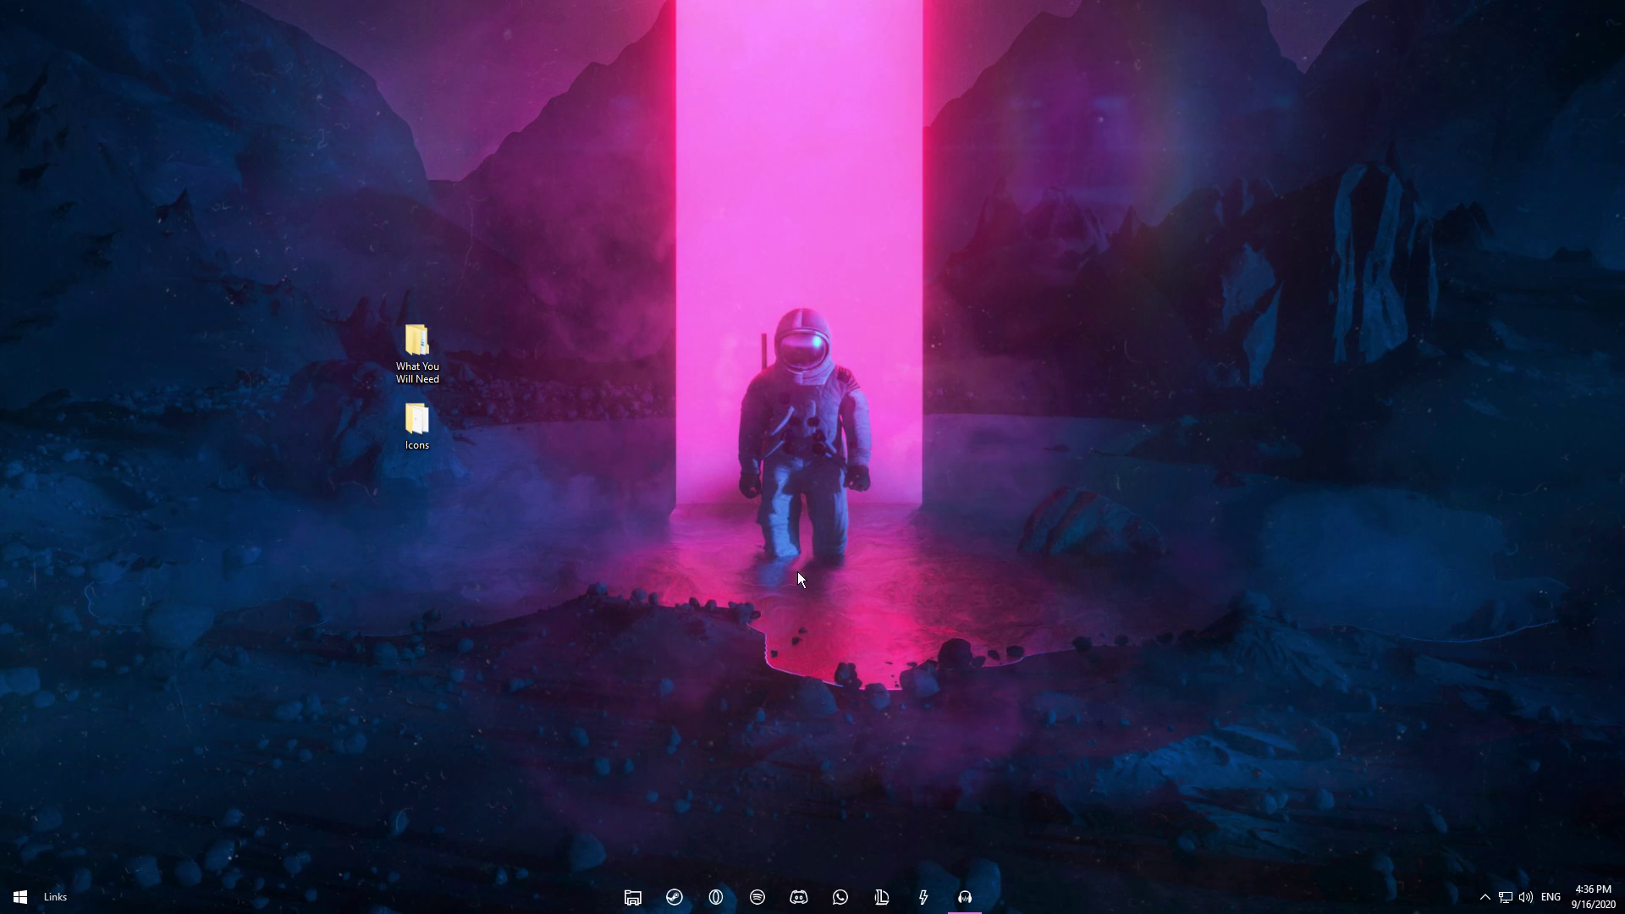
Step: Open What You Will Need › Optional from the desktop, then minimize that window
{"action": "double_click", "coordinate": [411, 343]}
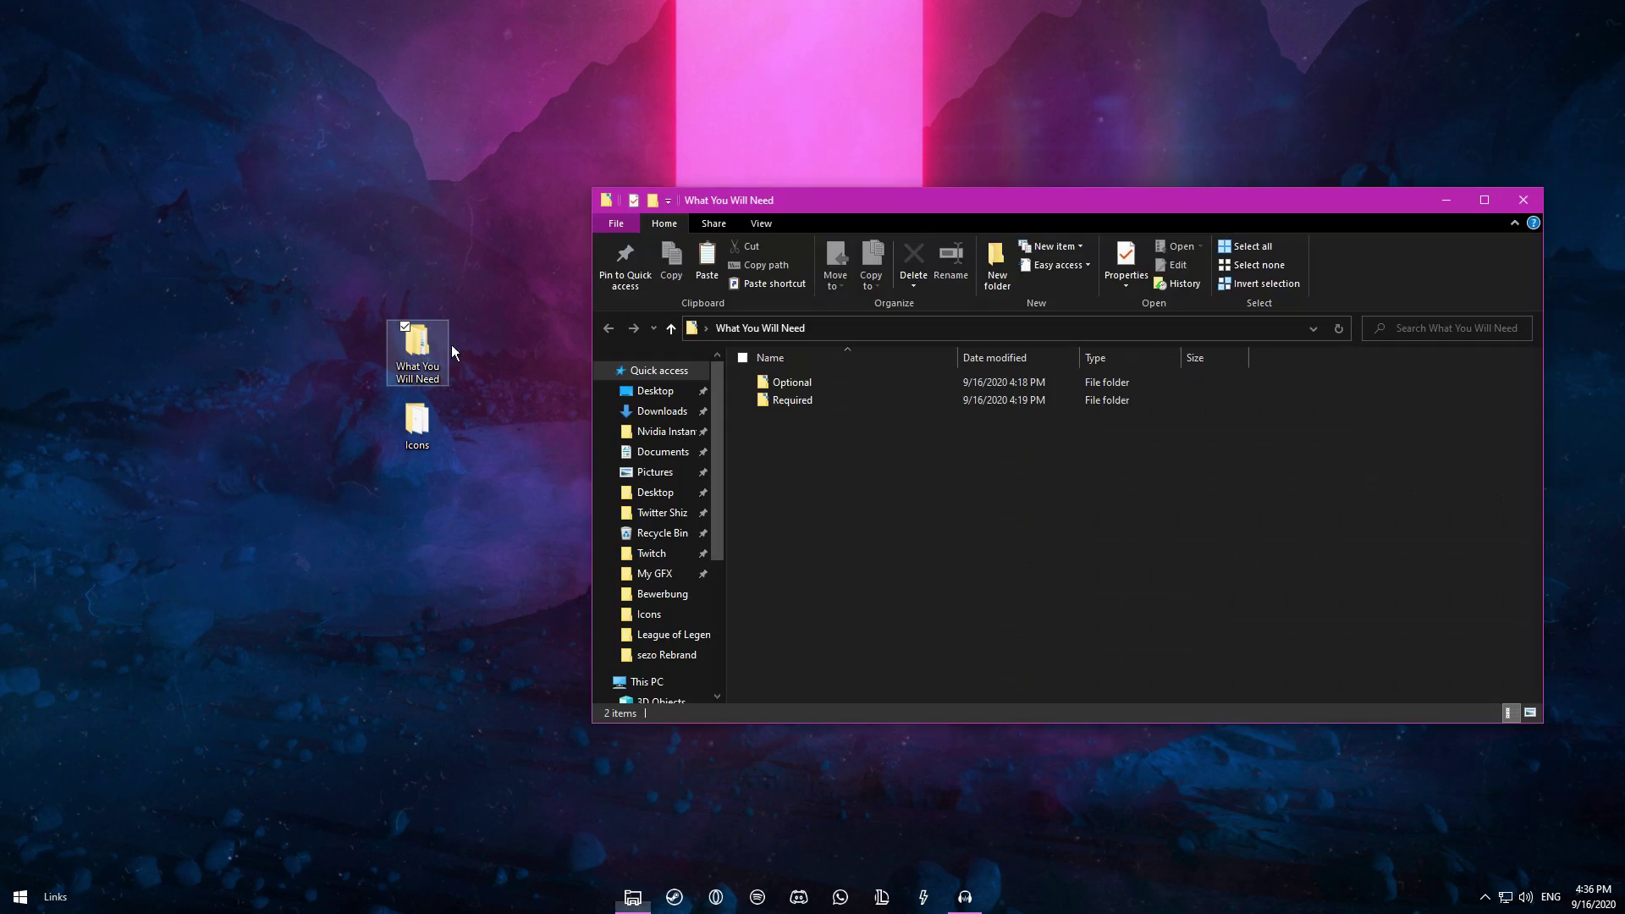
{"action": "double_click", "coordinate": [828, 382]}
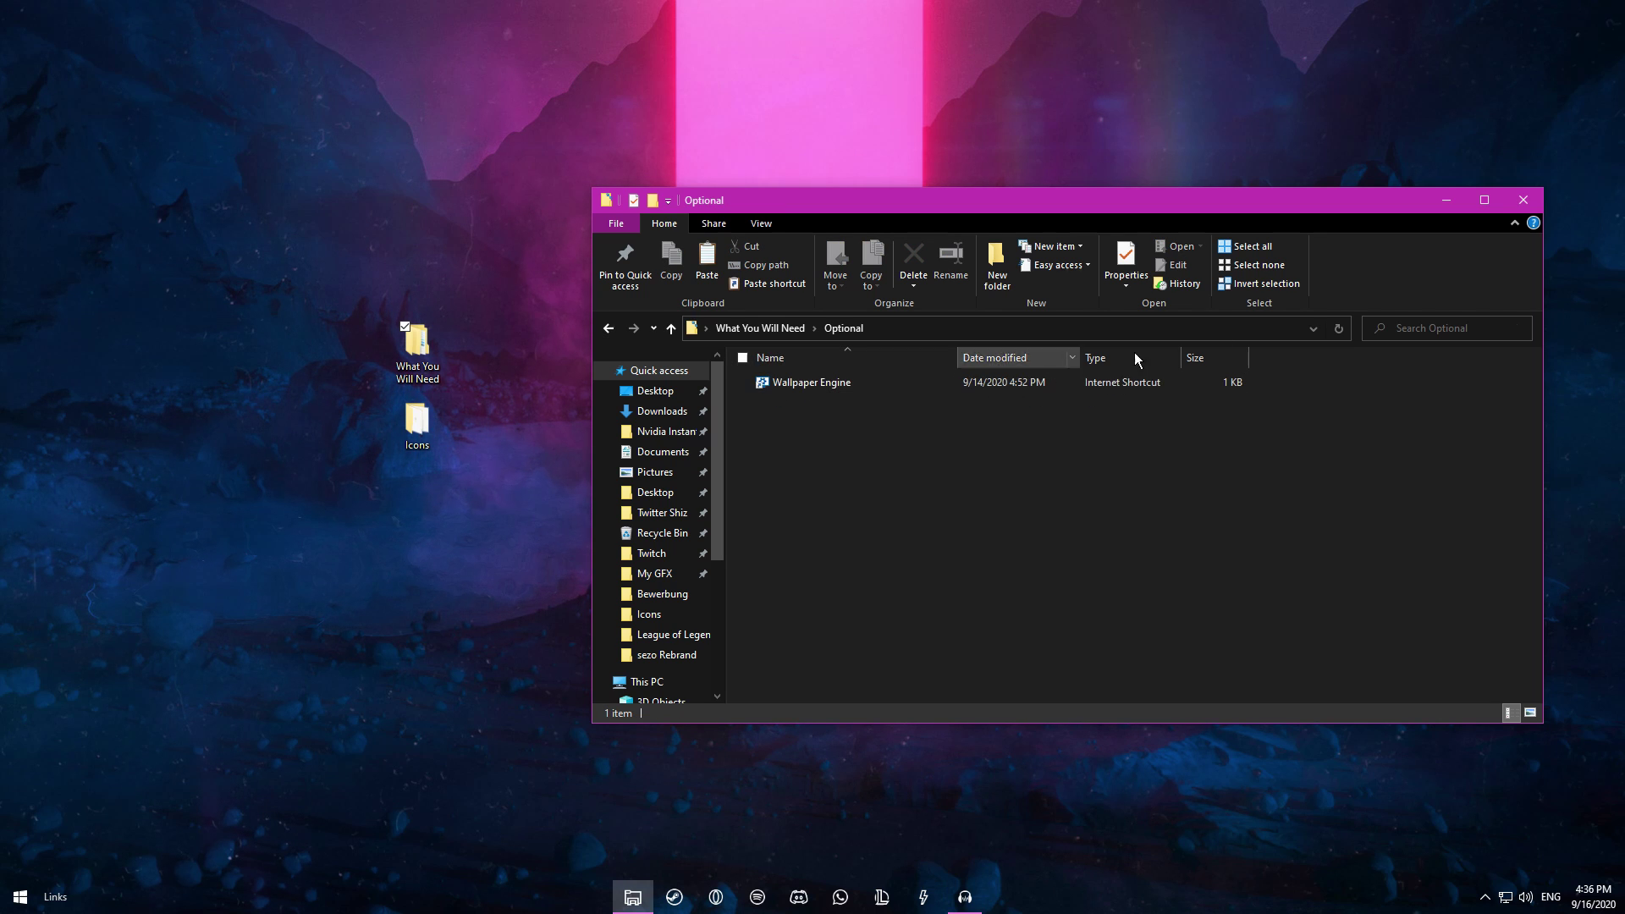
{"action": "left_click", "coordinate": [1449, 206]}
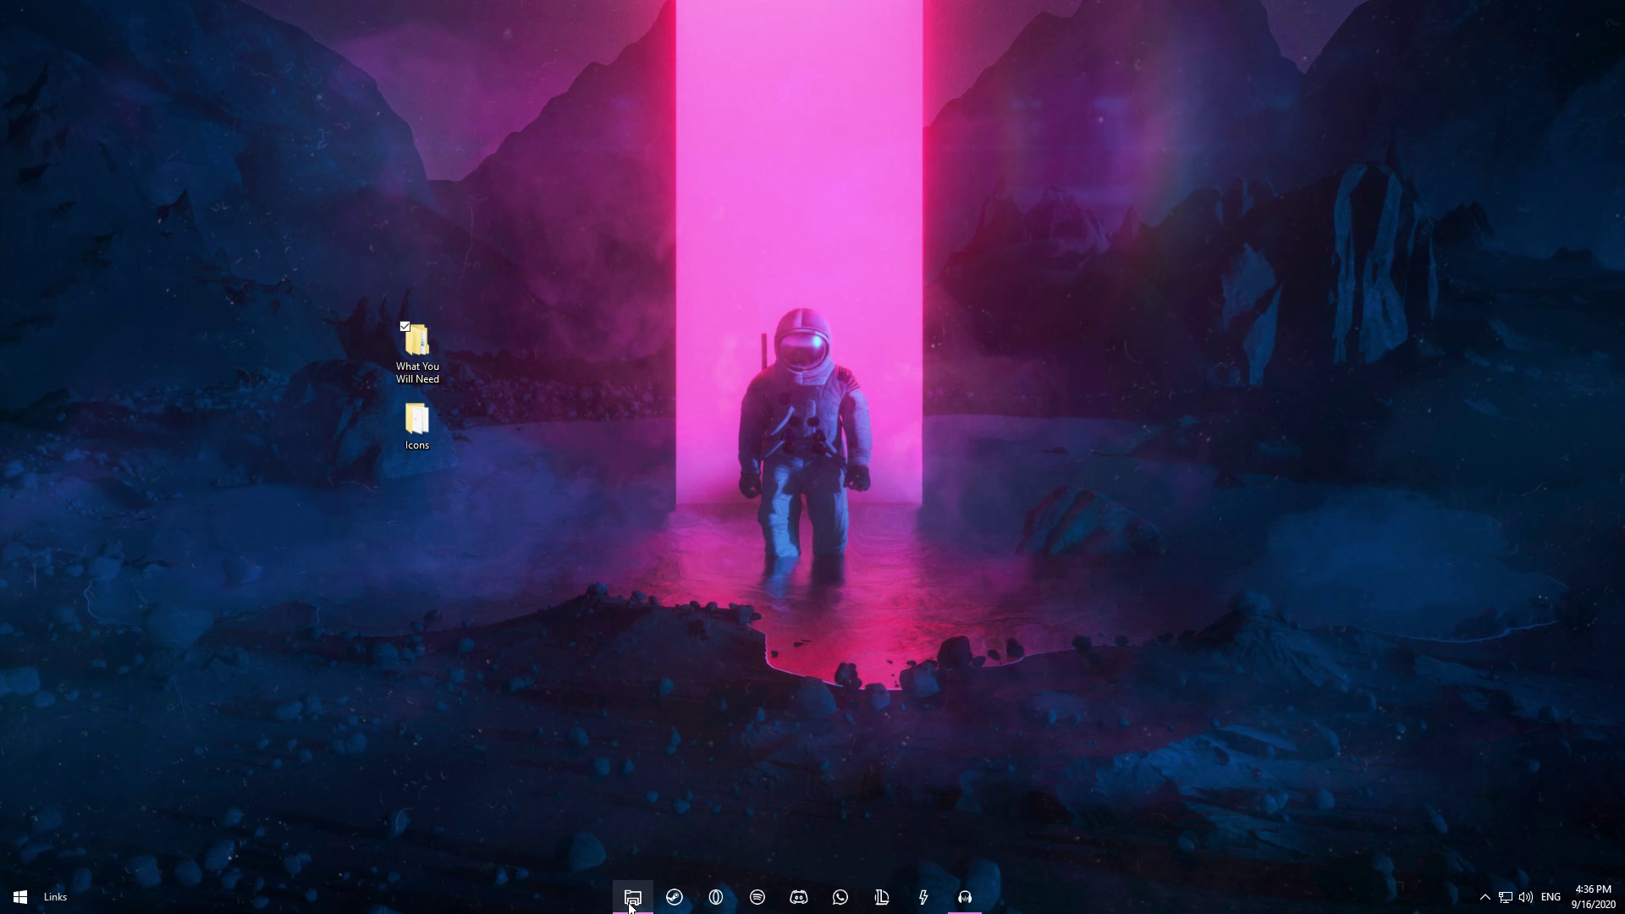
{"action": "mouse_move", "coordinate": [627, 909]}
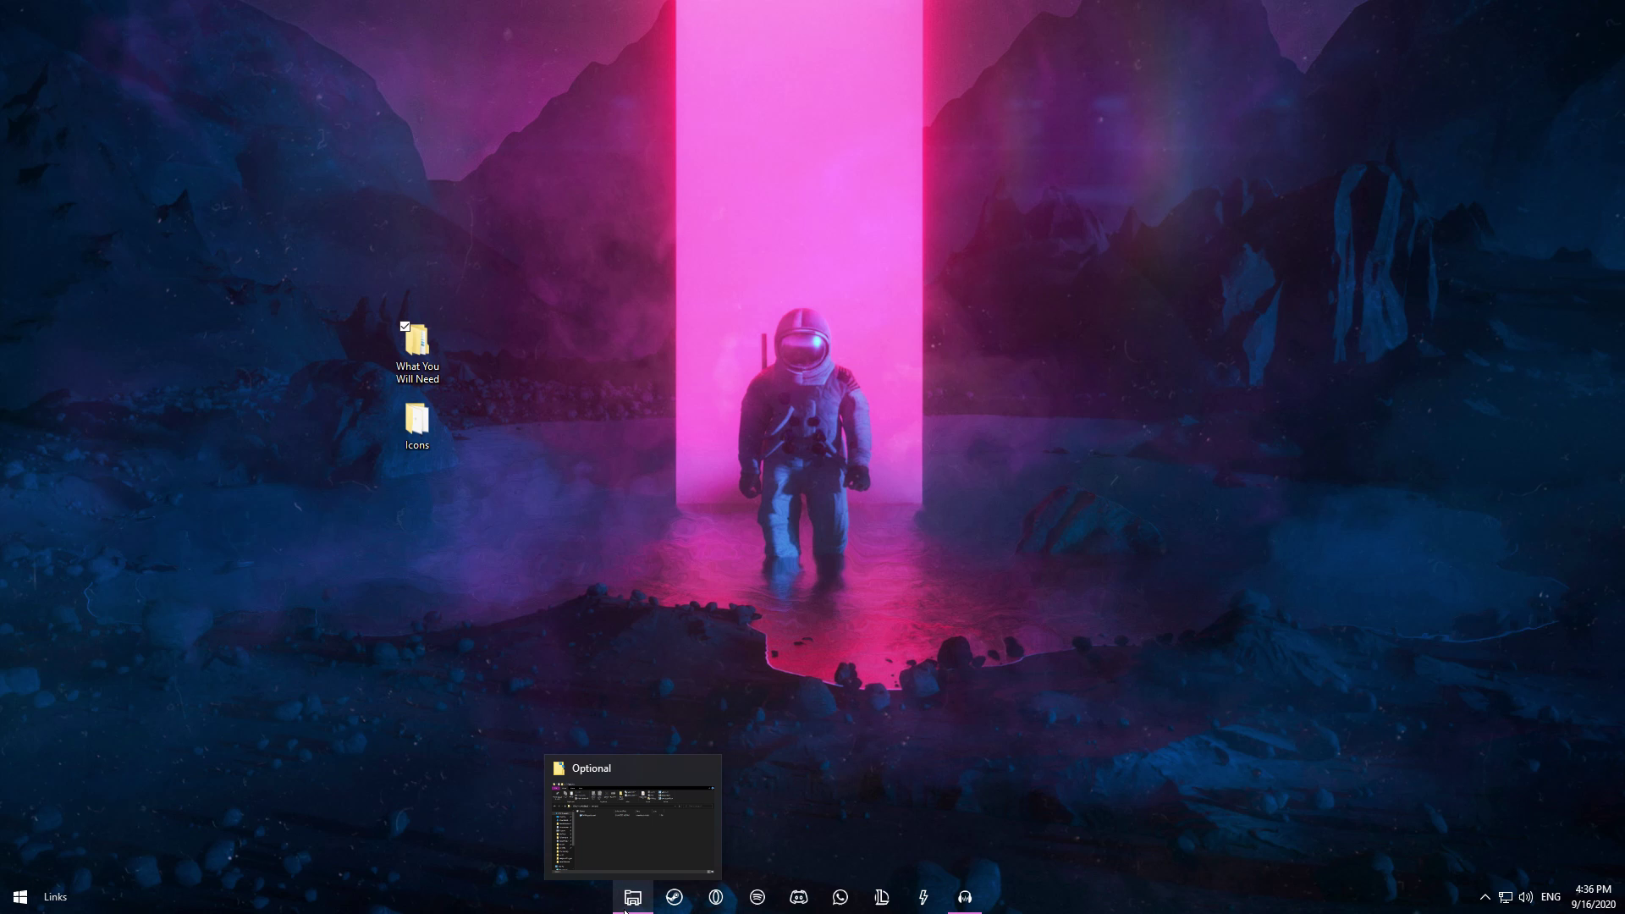